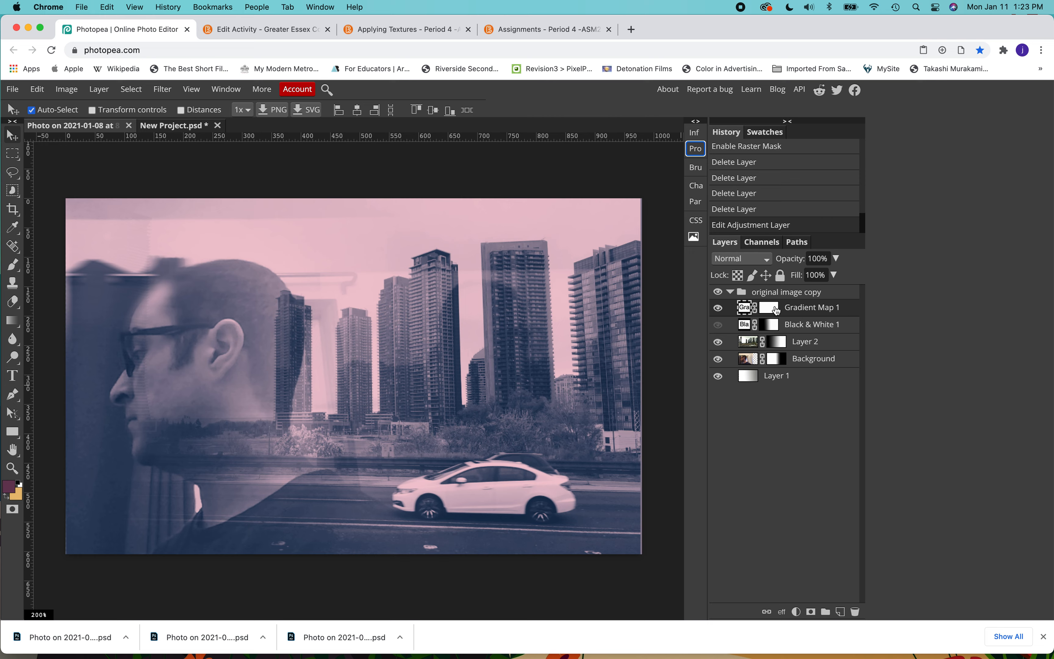
Compare the image with and without Black & White 1, delete that adjustment layer, and select Gradient Map 1
left_click(722, 326)
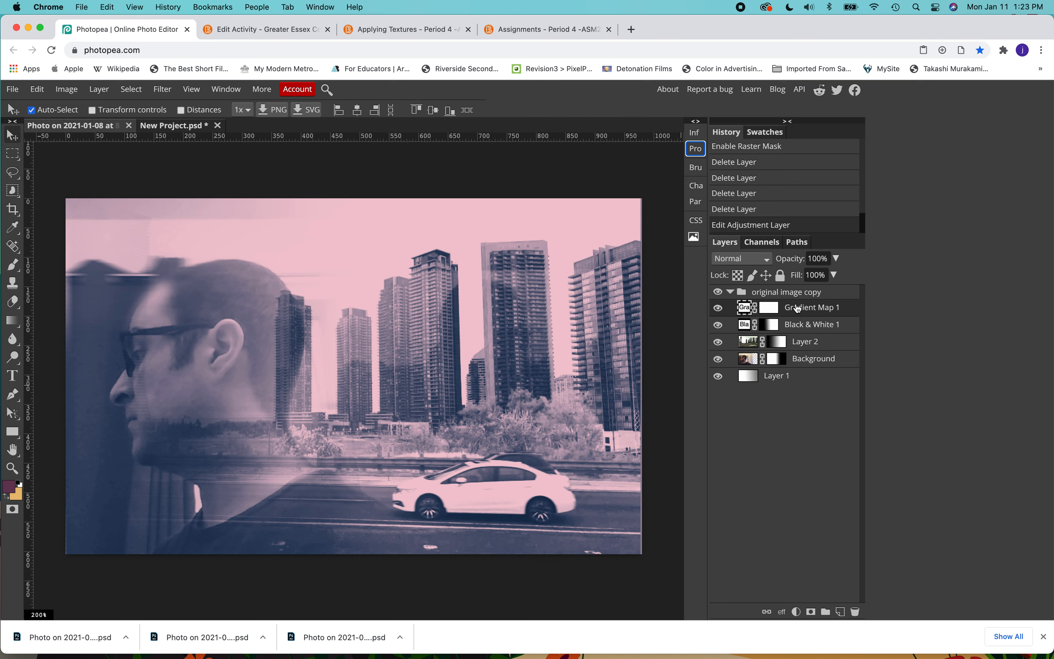
left_click(718, 328)
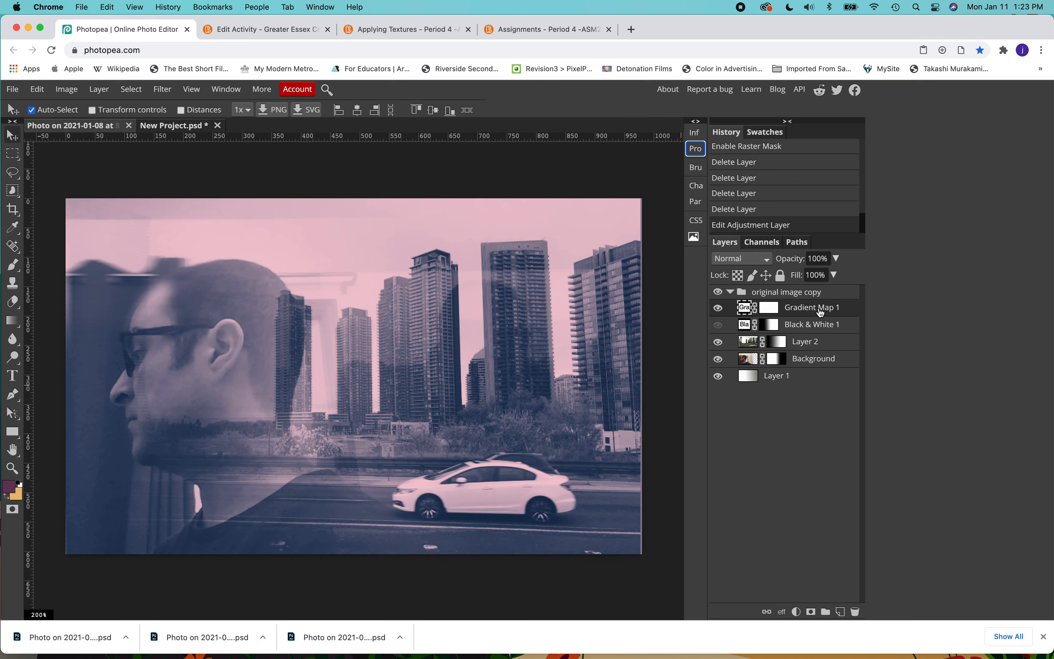
left_click(821, 326)
key("Delete")
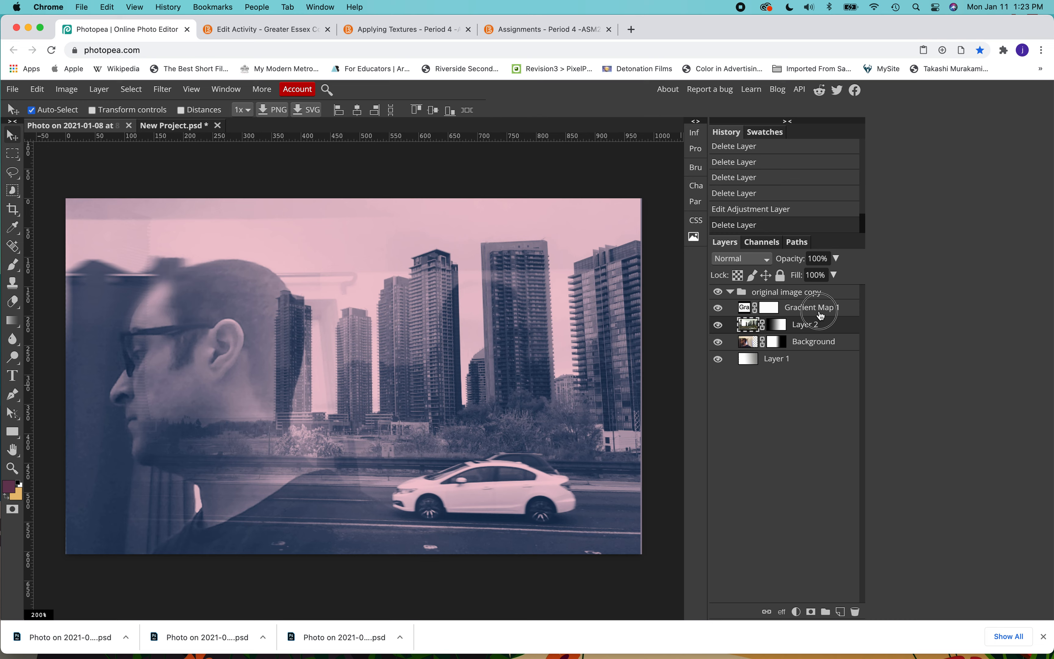
left_click(821, 315)
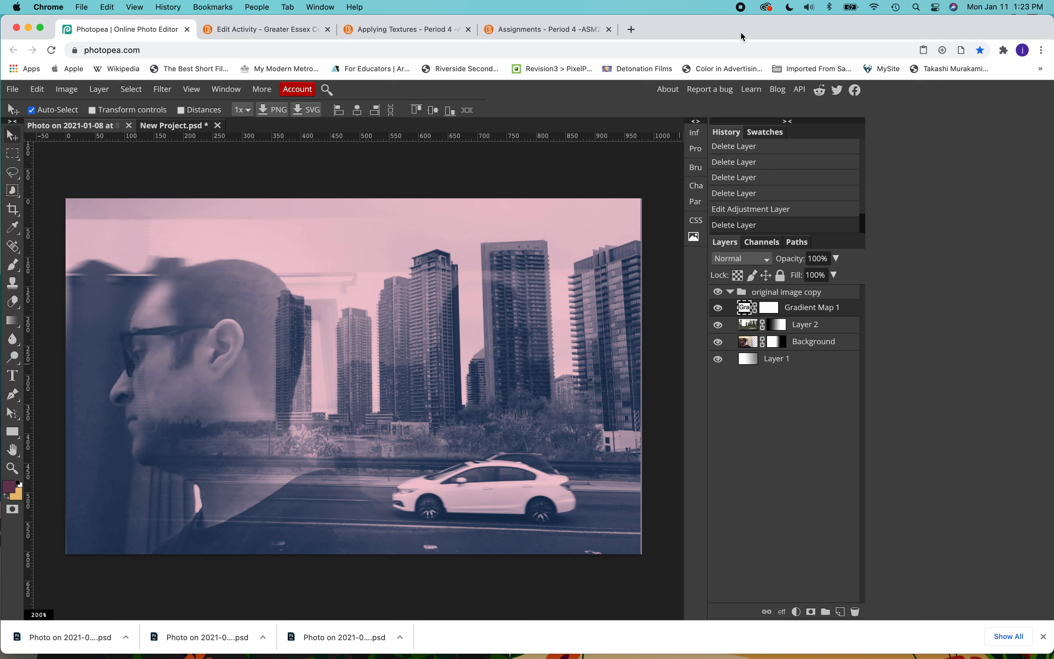
Preview the texture photos in Finder's textures folder and place IMG_6640.jpeg into the Photopea composition above Gradient Map 1
left_click_drag(743, 37, 742, 202)
left_click(576, 70)
left_click(491, 126)
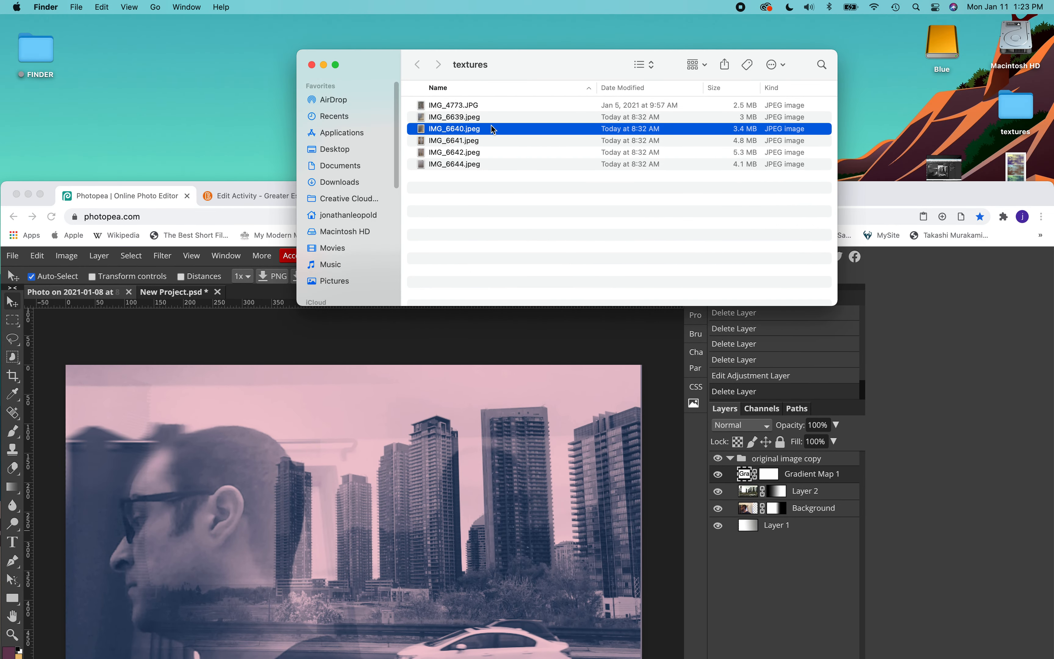
key("Up")
key("Up")
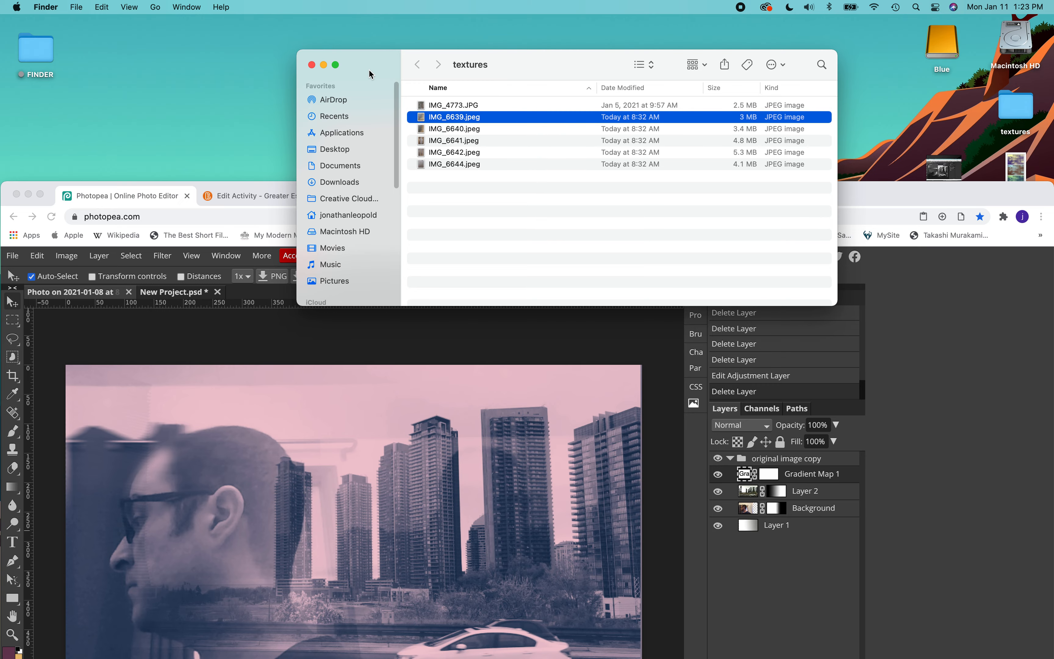
key("space")
key("Down")
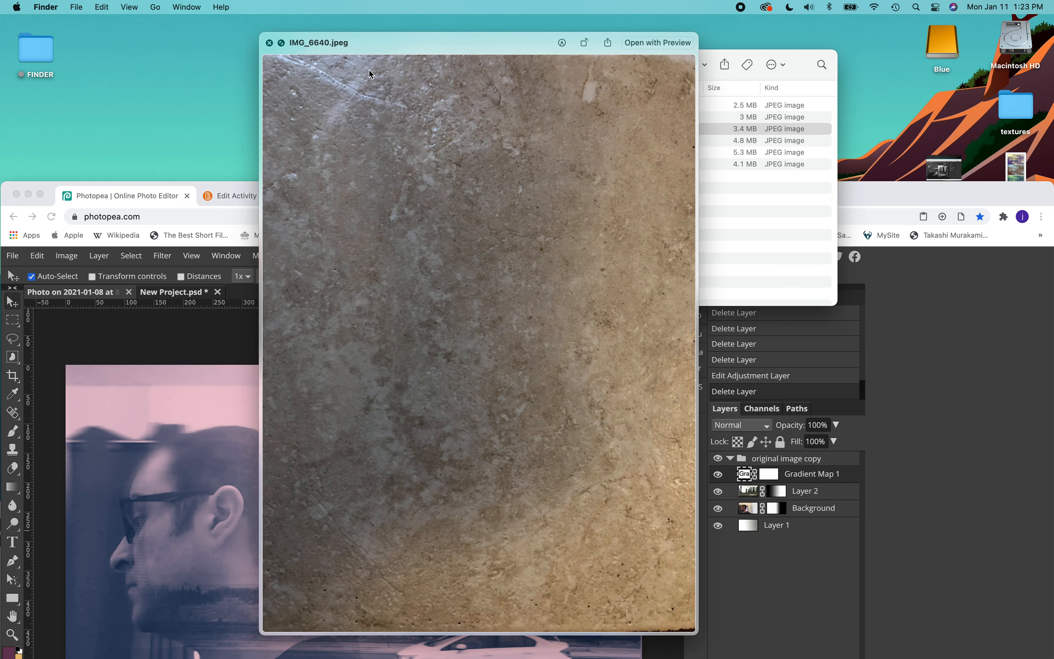
key("space")
left_click_drag(445, 129, 344, 429)
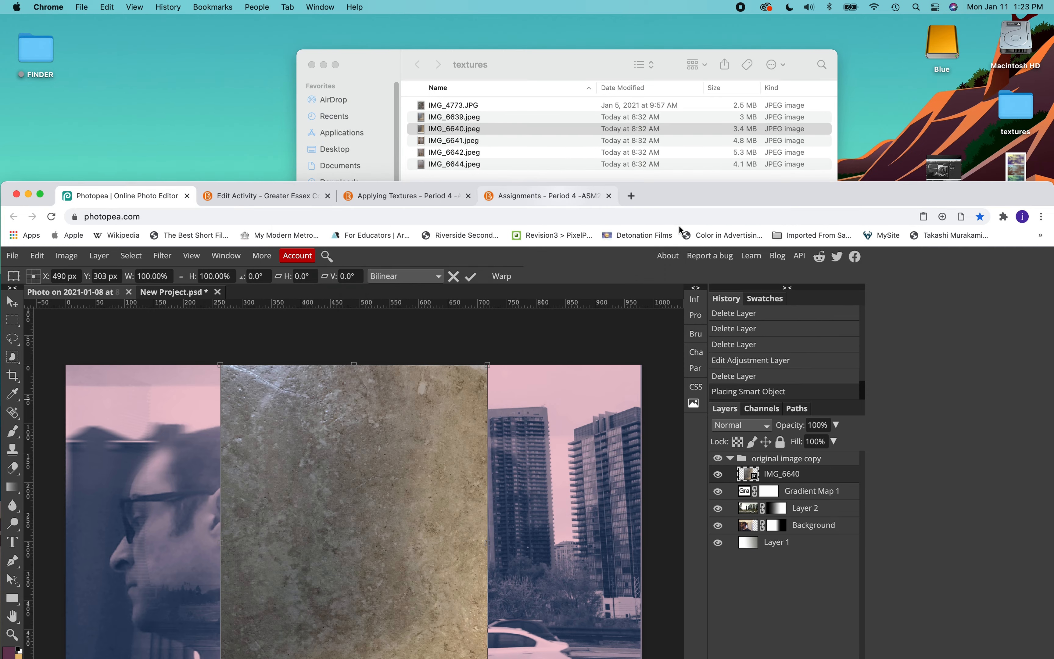
left_click_drag(739, 195, 750, 27)
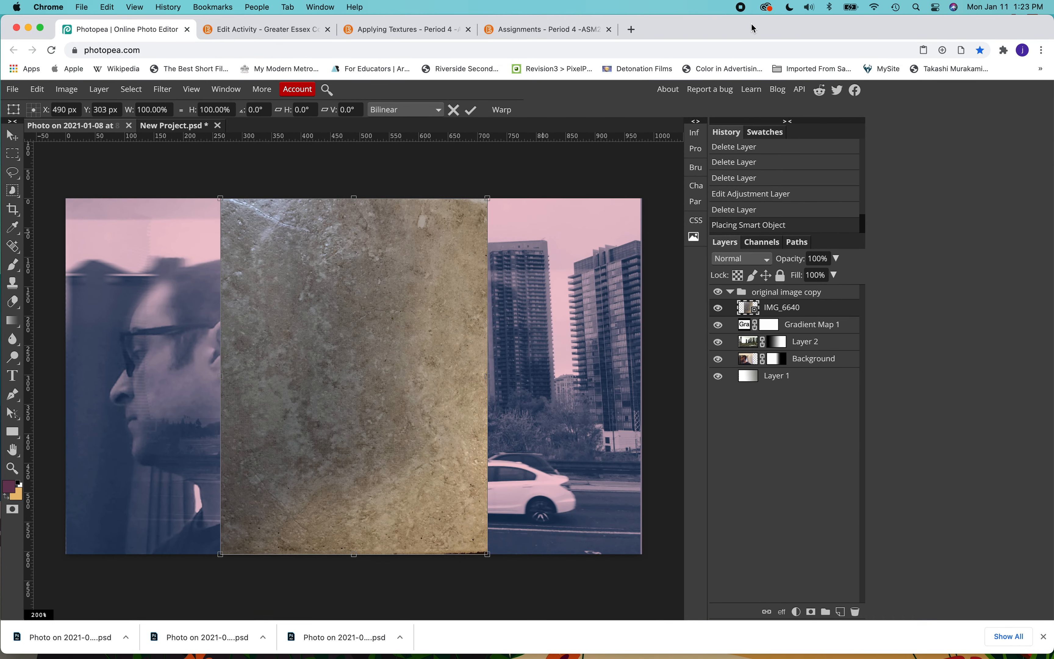
Rotate the placed IMG_6640 texture to -90° and scale it to about 143% by 178%, covering the whole canvas
left_click(469, 191)
left_click_drag(469, 190, 130, 259)
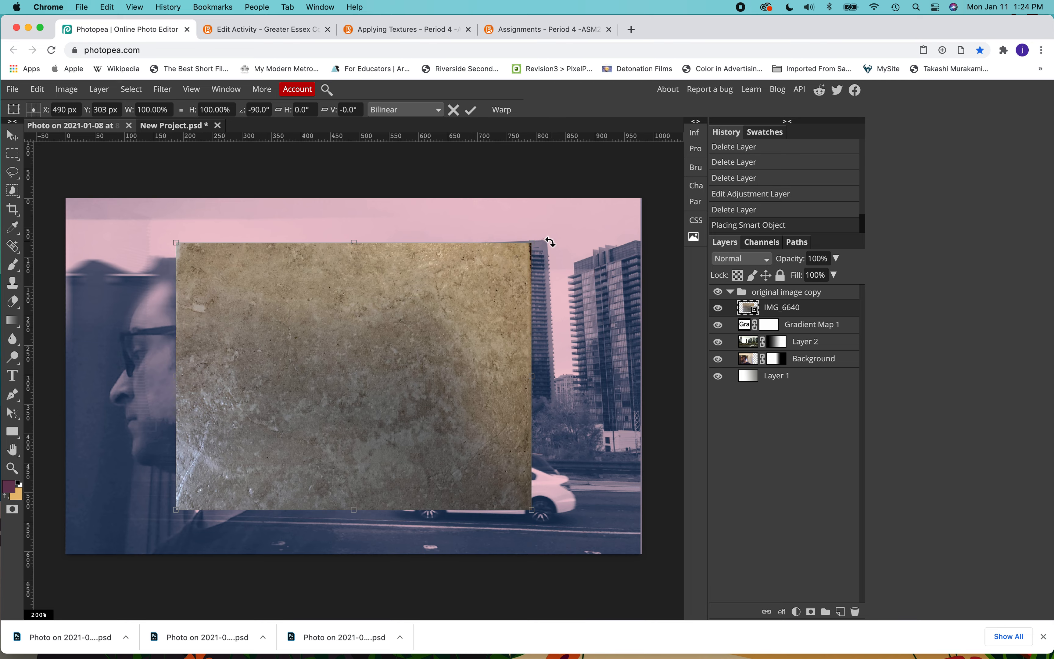
left_click_drag(536, 243, 672, 184)
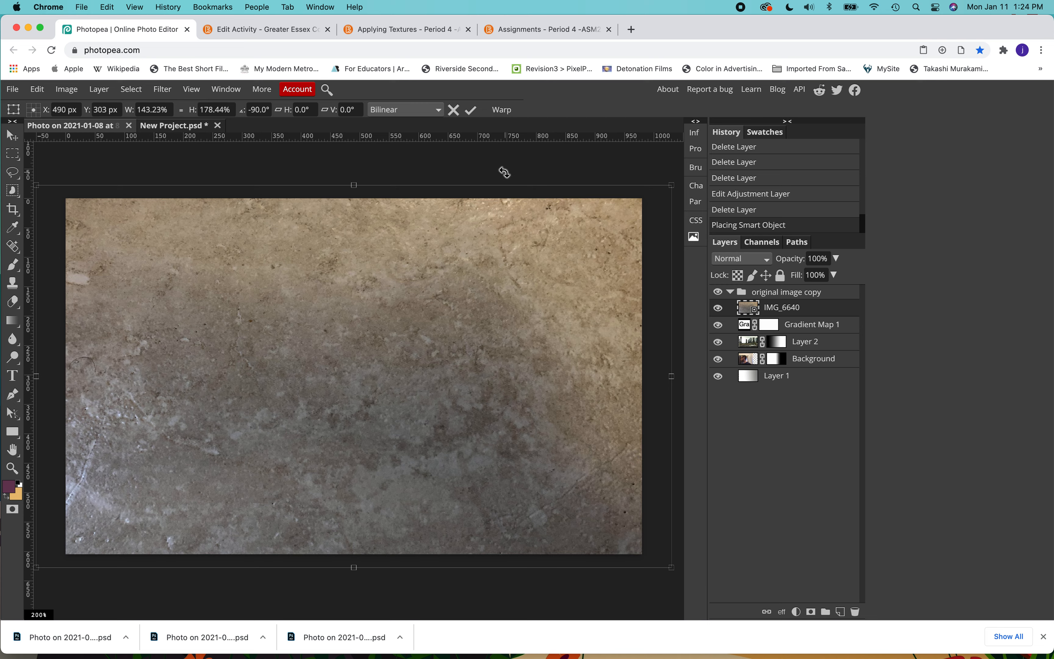
left_click(474, 114)
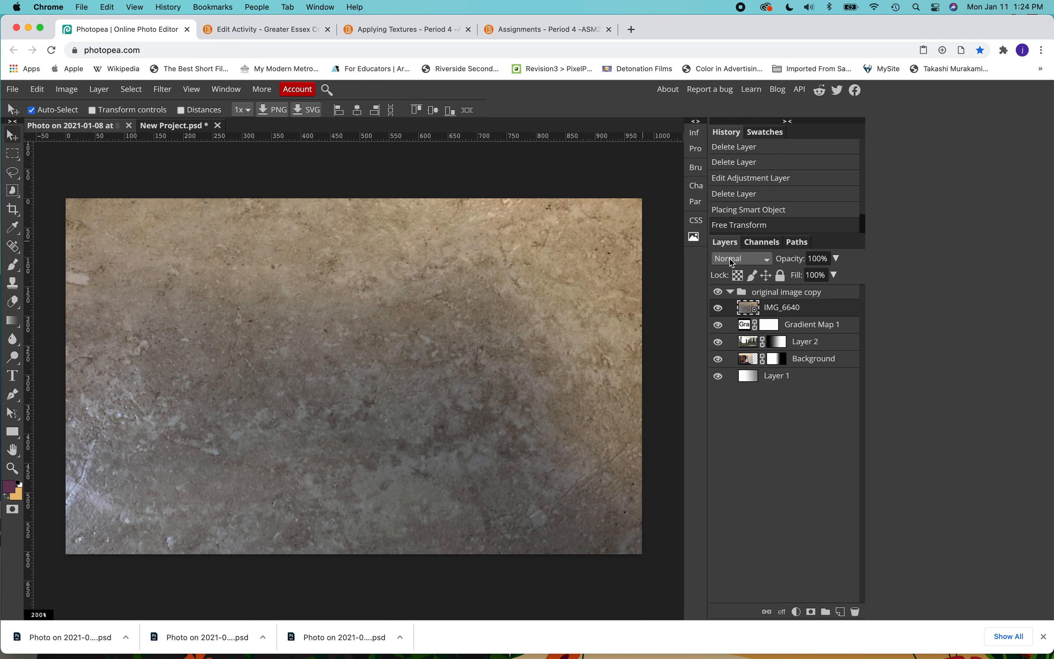
Hide IMG_6640 and group the layers from Gradient Map 1 through Layer 1 in a folder named "duotone"
left_click(793, 330)
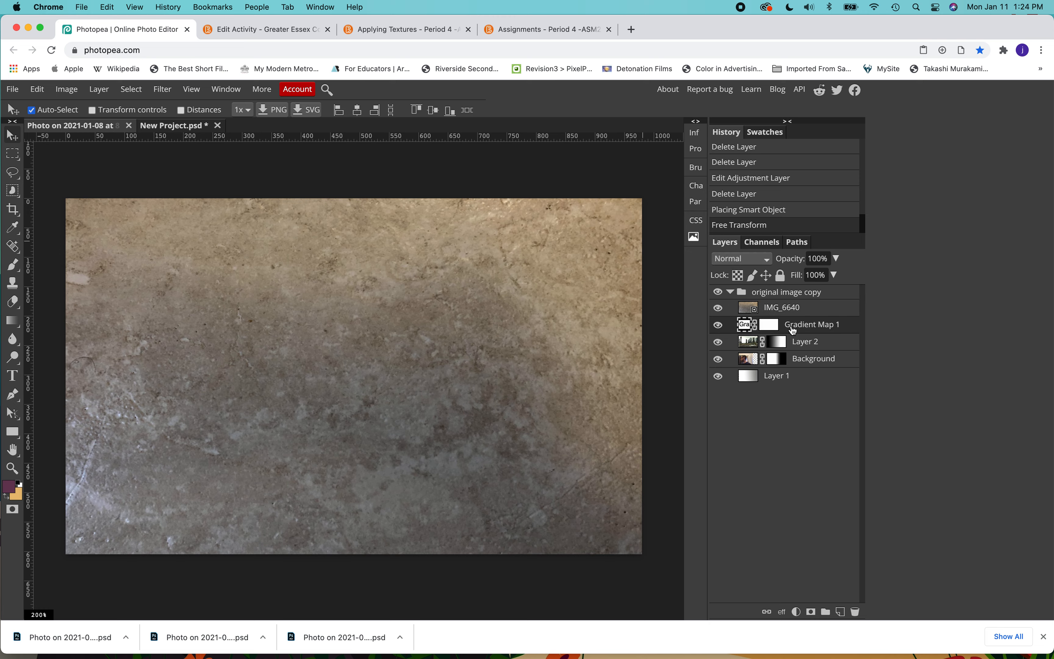
left_click(796, 377)
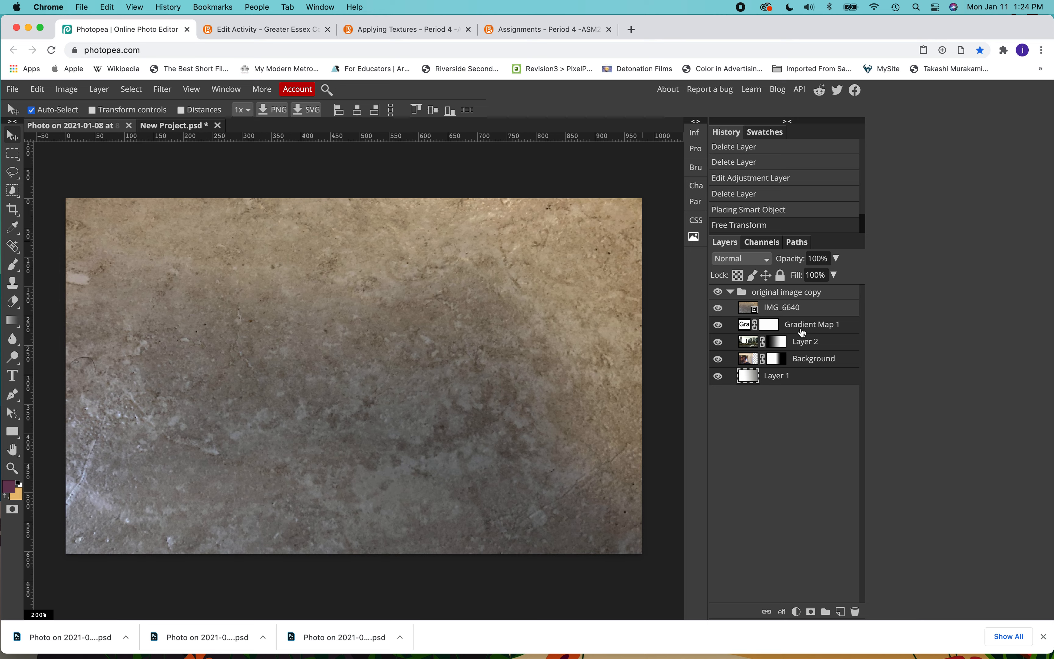
left_click(719, 308)
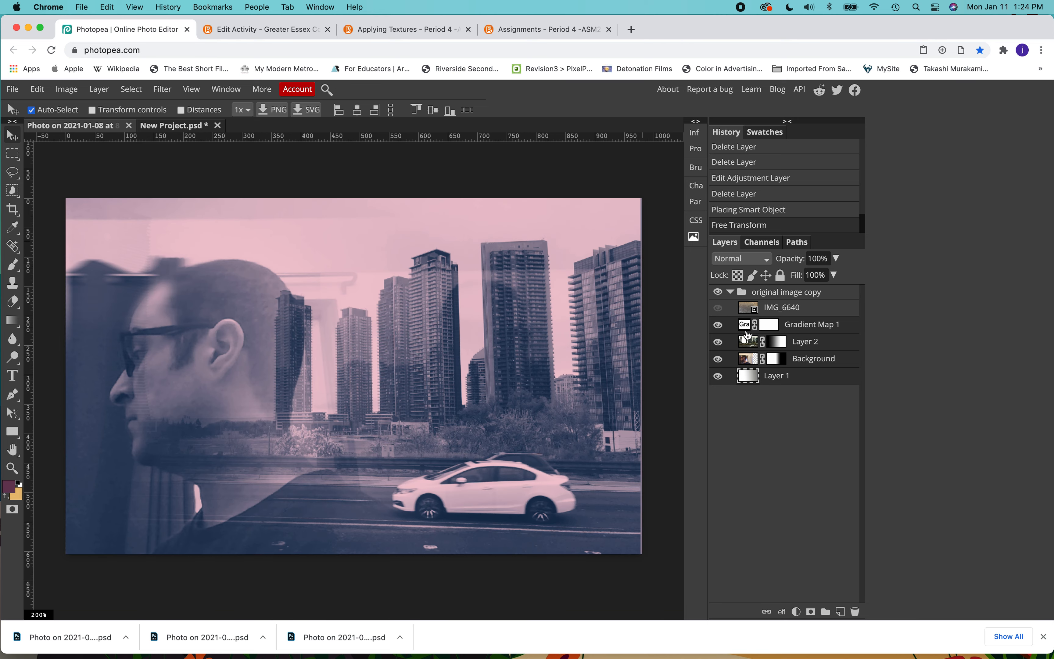
left_click(830, 611)
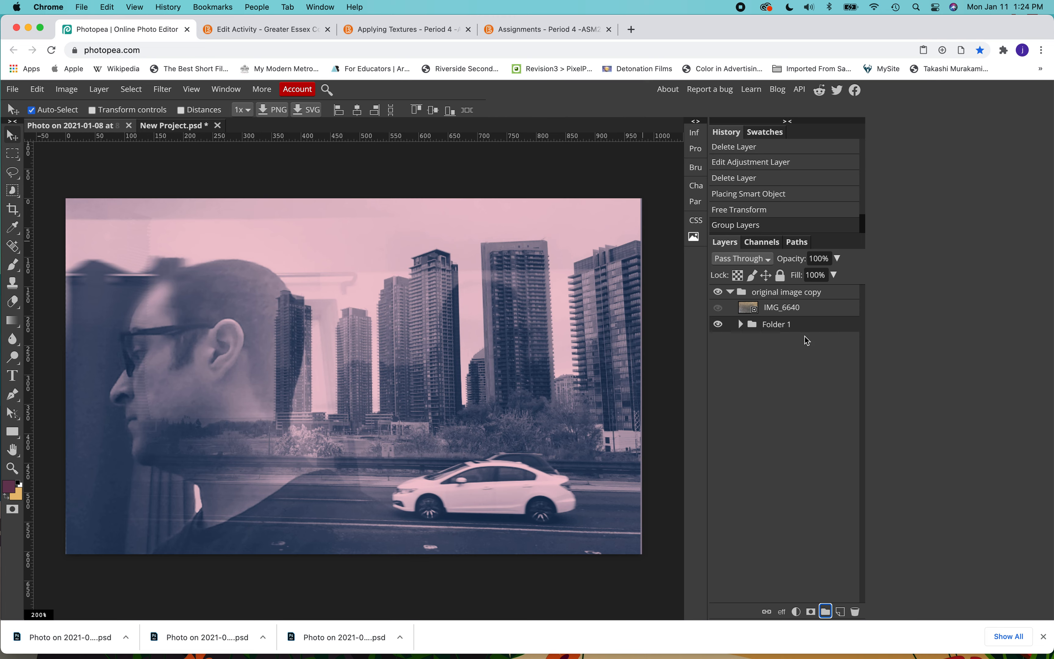
double_click(786, 325)
type("duotone")
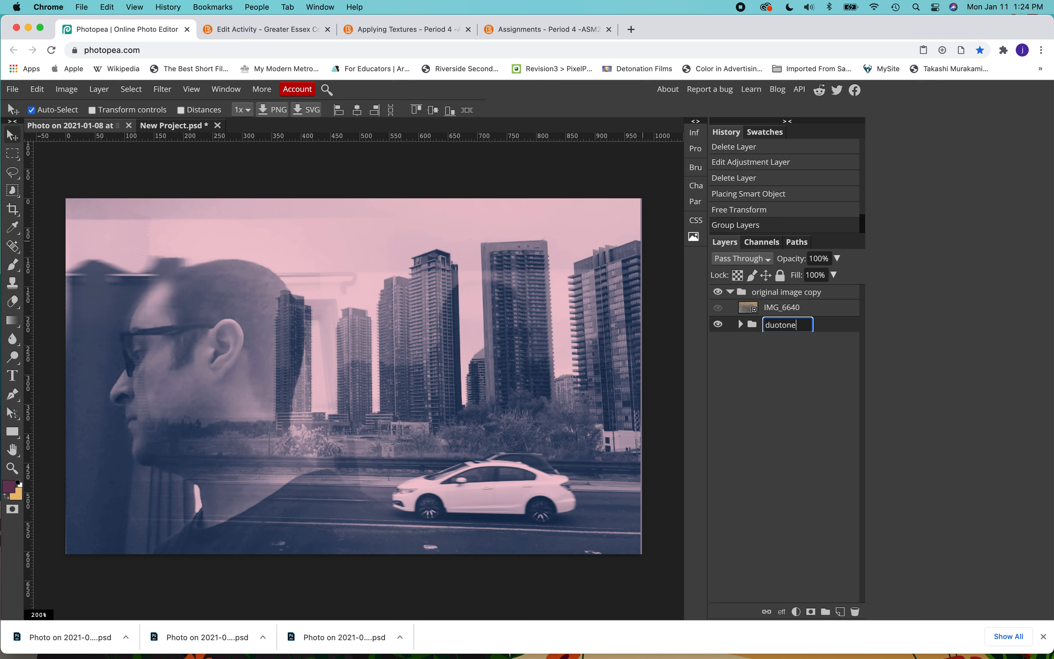
key("Return")
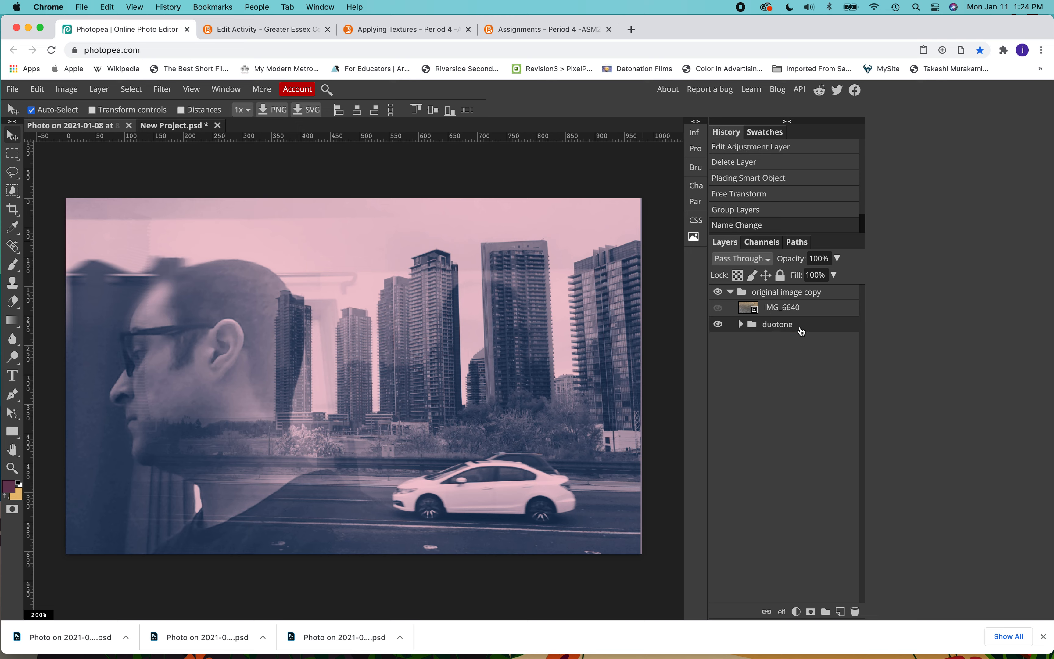
Move IMG_6640 out of the original image copy folder to the top of the layer stack and expand the duotone folder
left_click_drag(770, 307, 787, 292)
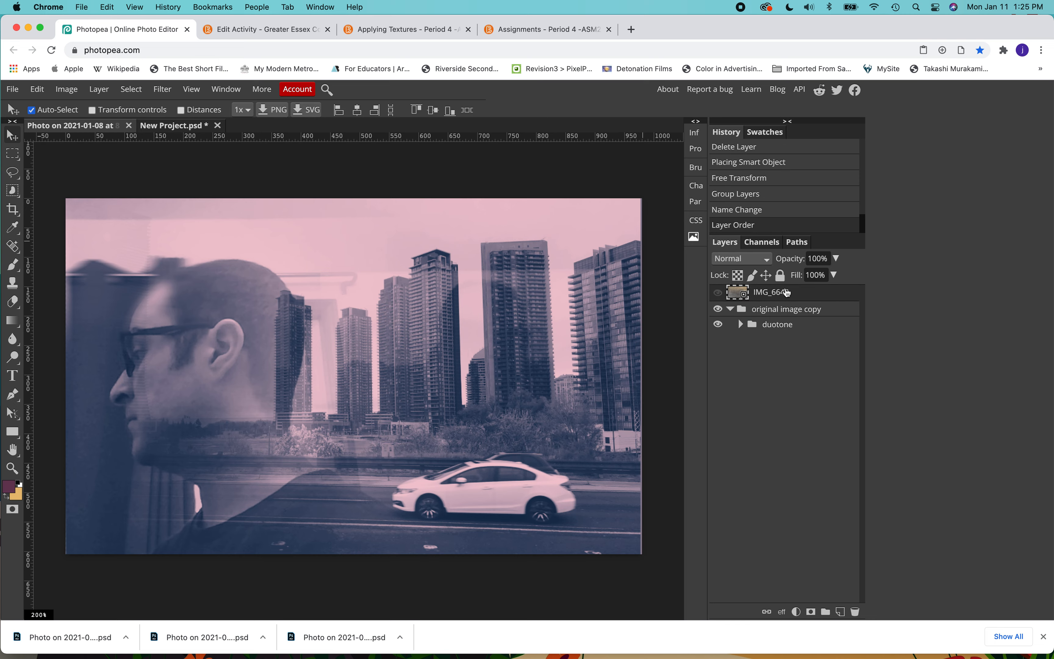
left_click(780, 311)
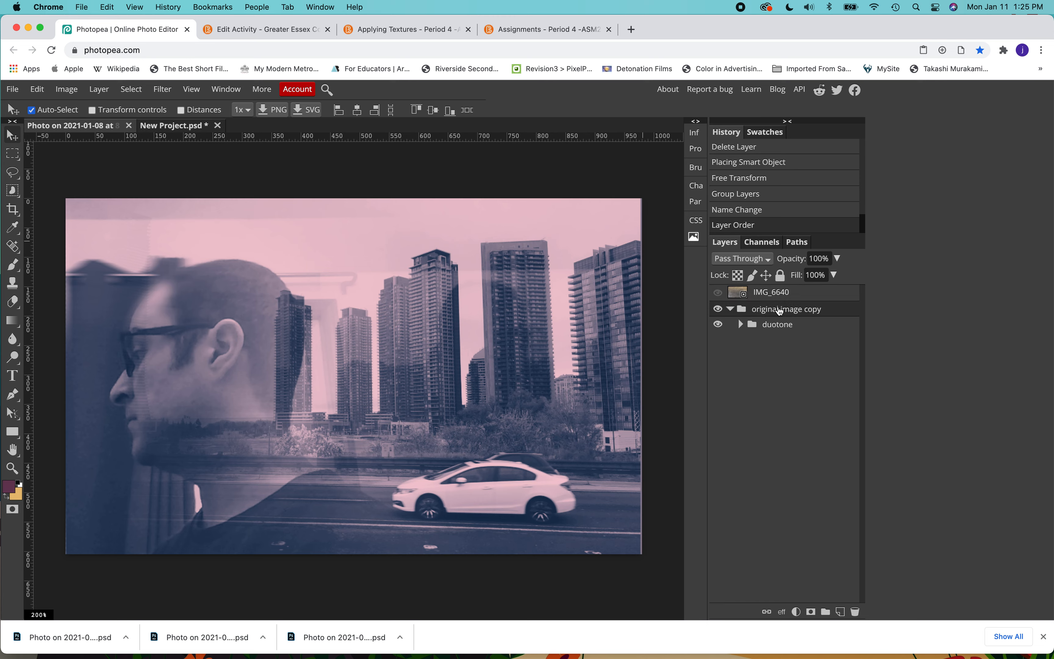
left_click(741, 325)
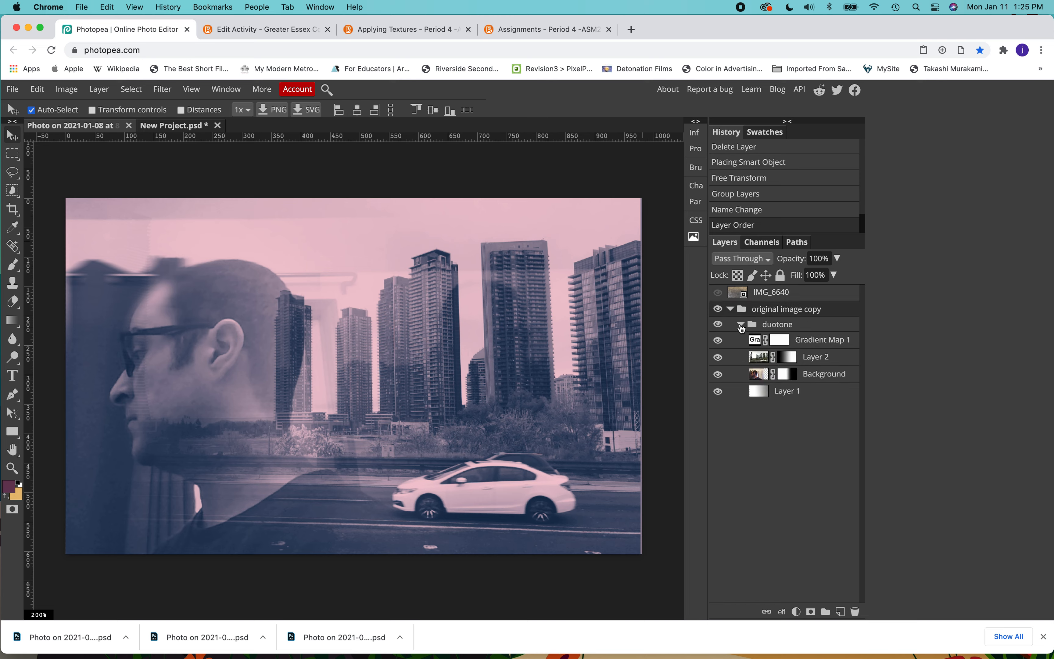
Undo the texture layer's move, the folder rename and the layer grouping
key("super+z")
key("super+z")
key("super+z")
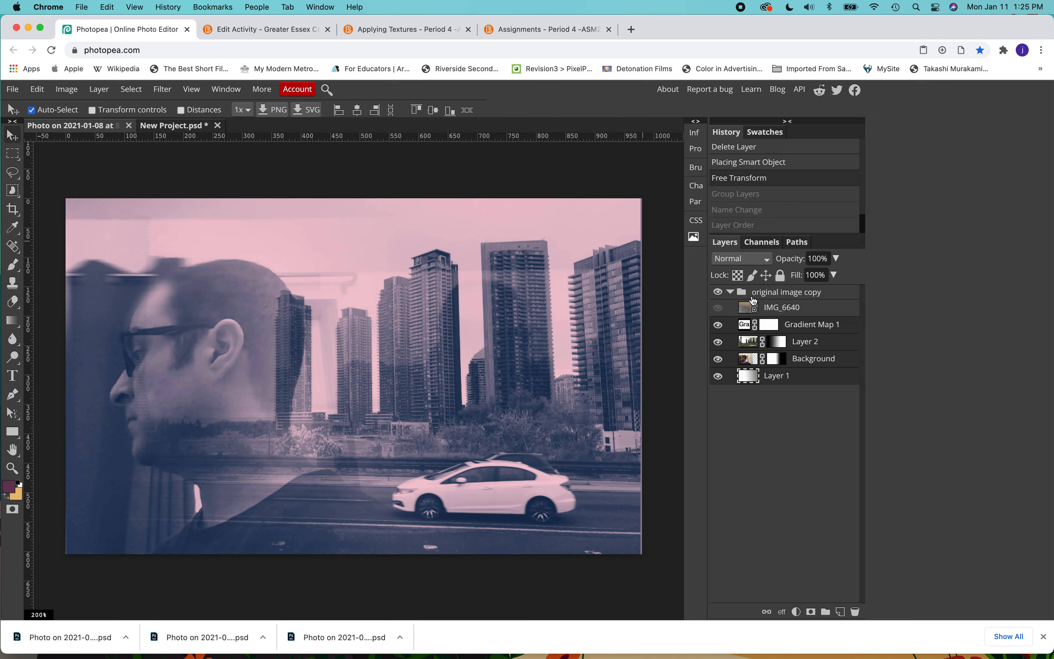
Move the IMG_6640 texture layer above the original image copy folder and collapse that folder
left_click(787, 309)
left_click_drag(788, 308, 811, 288)
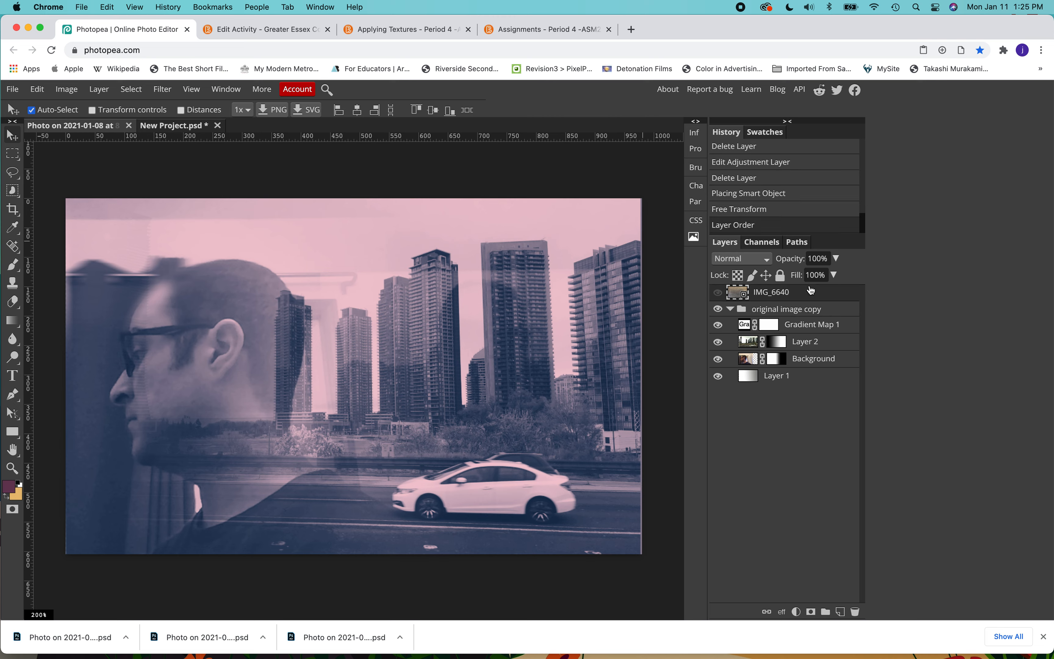
left_click(733, 310)
left_click(733, 309)
left_click(730, 310)
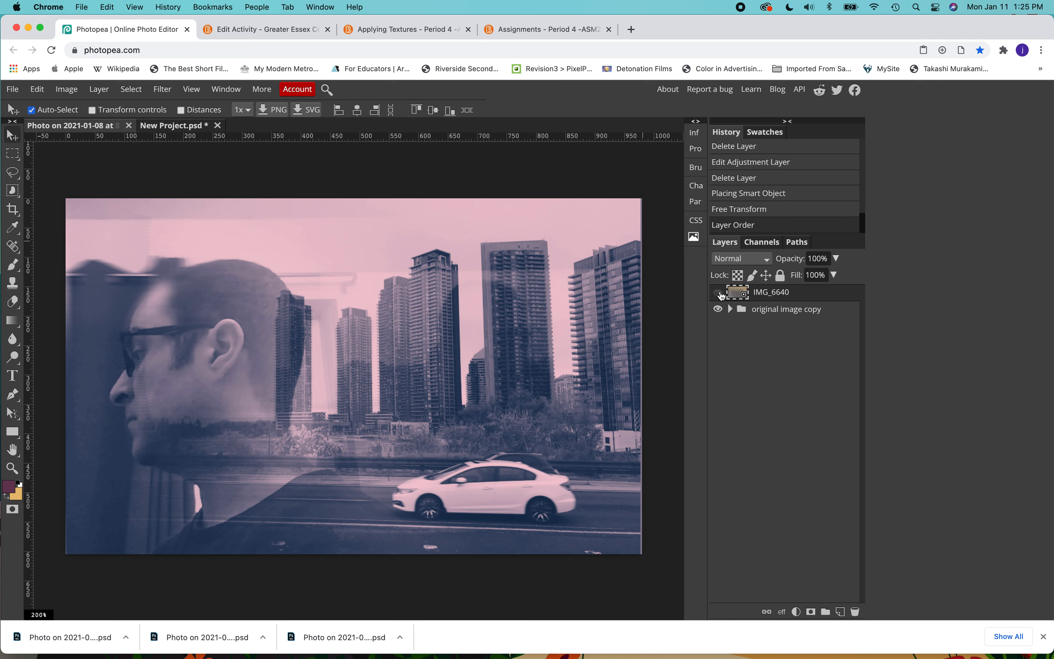
Show the IMG_6640 texture layer and set its blend mode to Multiply
left_click(718, 293)
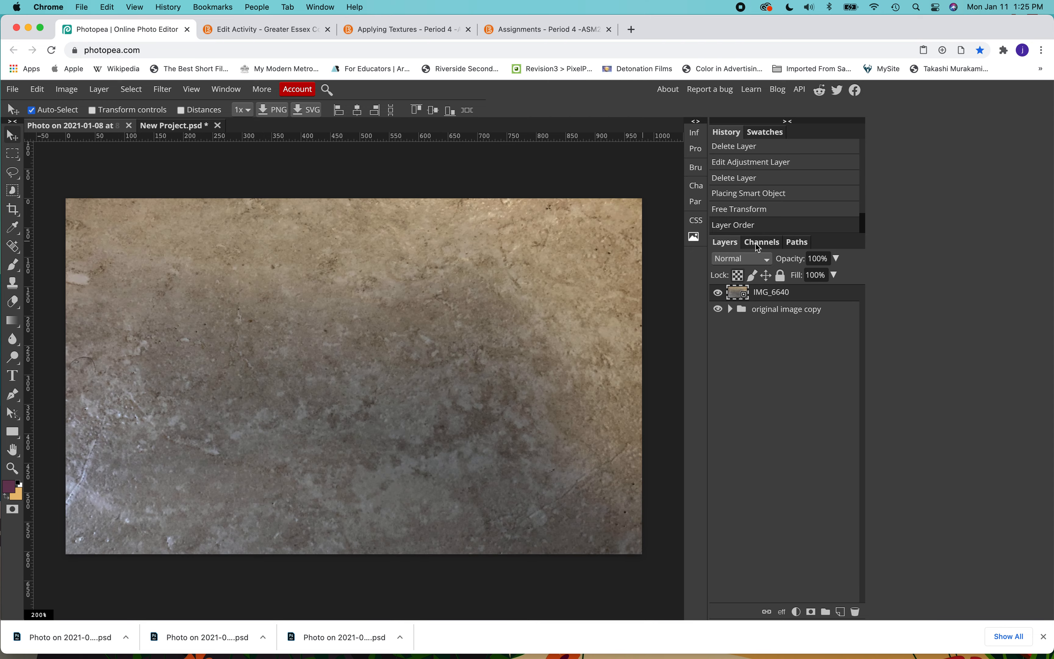
left_click(756, 260)
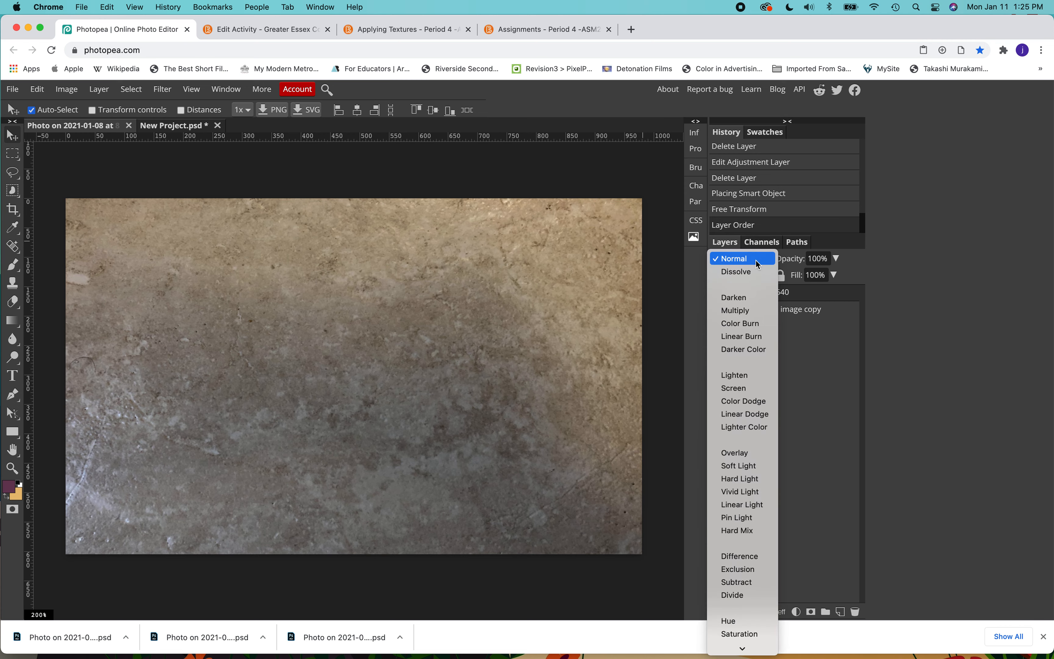
left_click(746, 311)
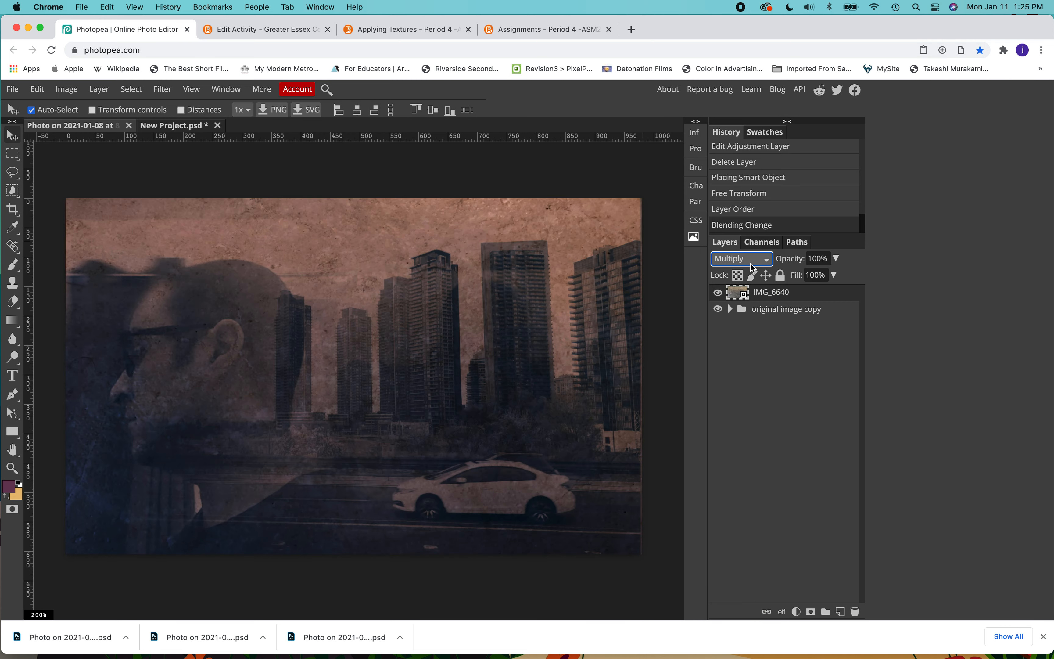
Try the Darken, Linear Burn, Lighten and Color Dodge blend modes on IMG_6640 and return it to Multiply
left_click(764, 261)
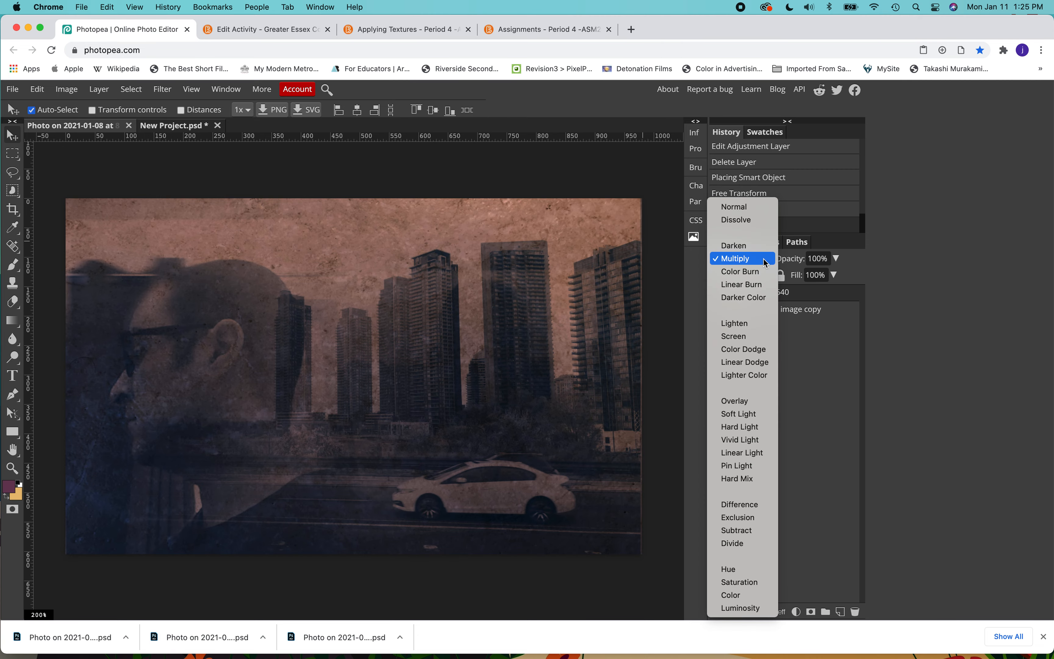
left_click(759, 243)
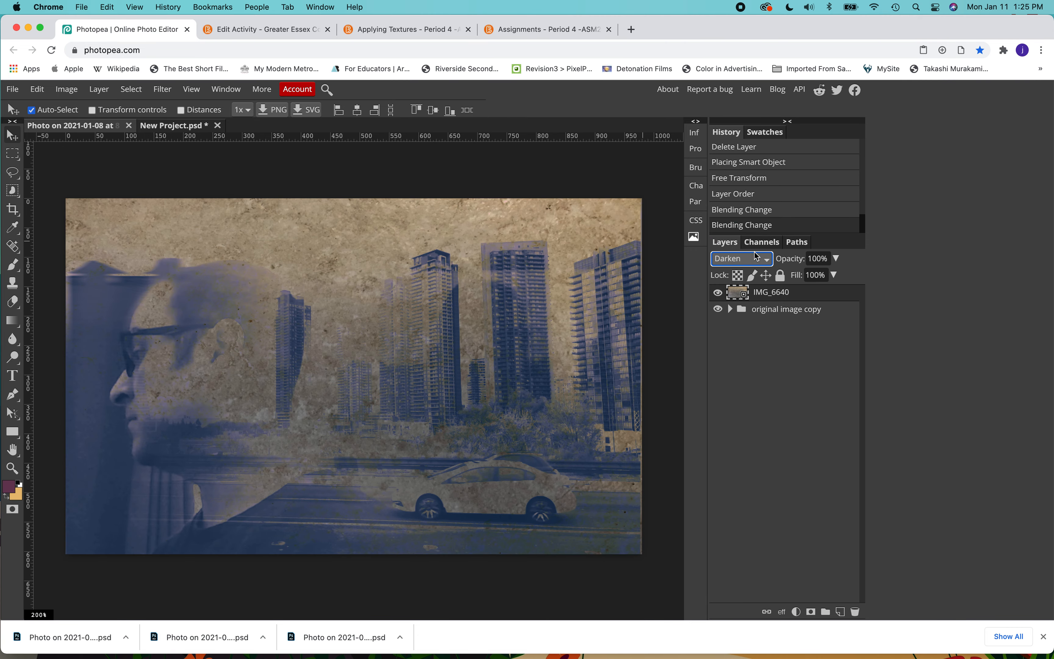
left_click(754, 257)
left_click(748, 297)
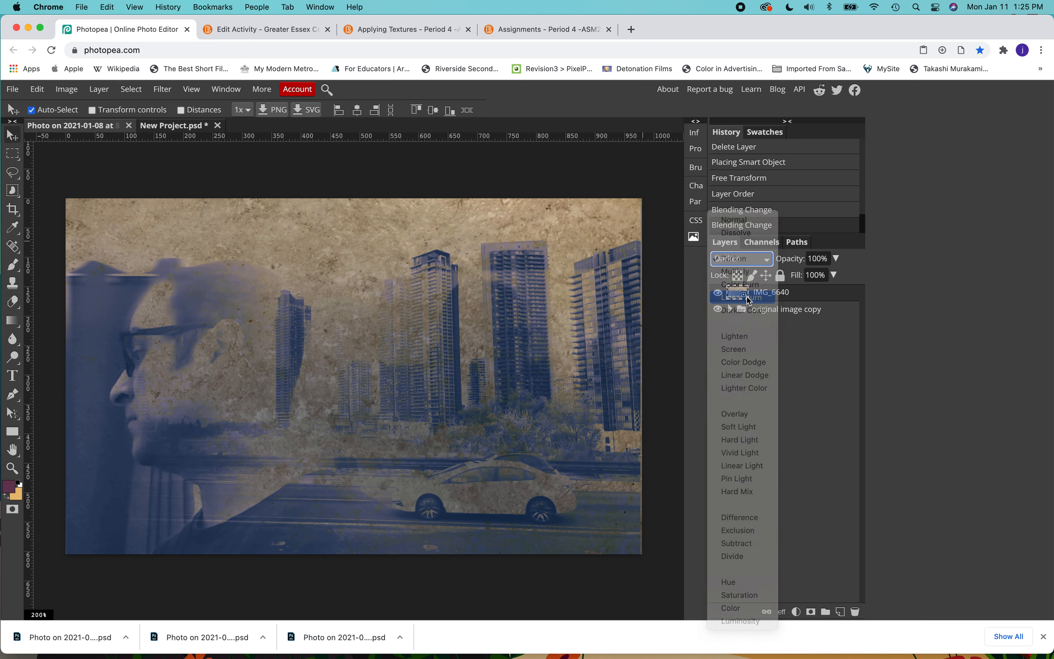
left_click(751, 261)
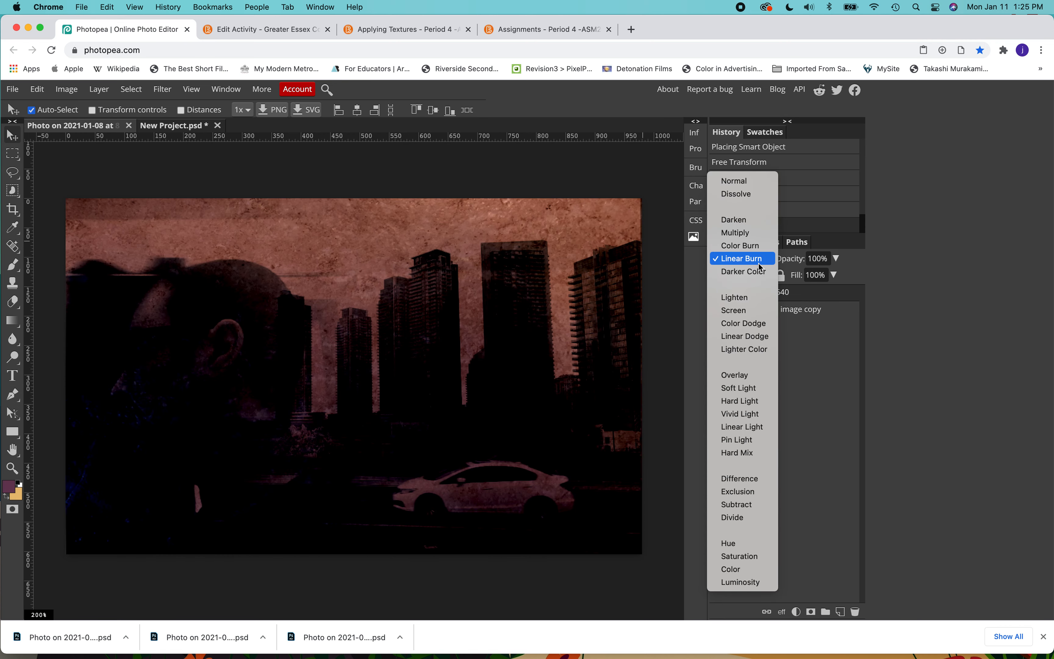
left_click(759, 300)
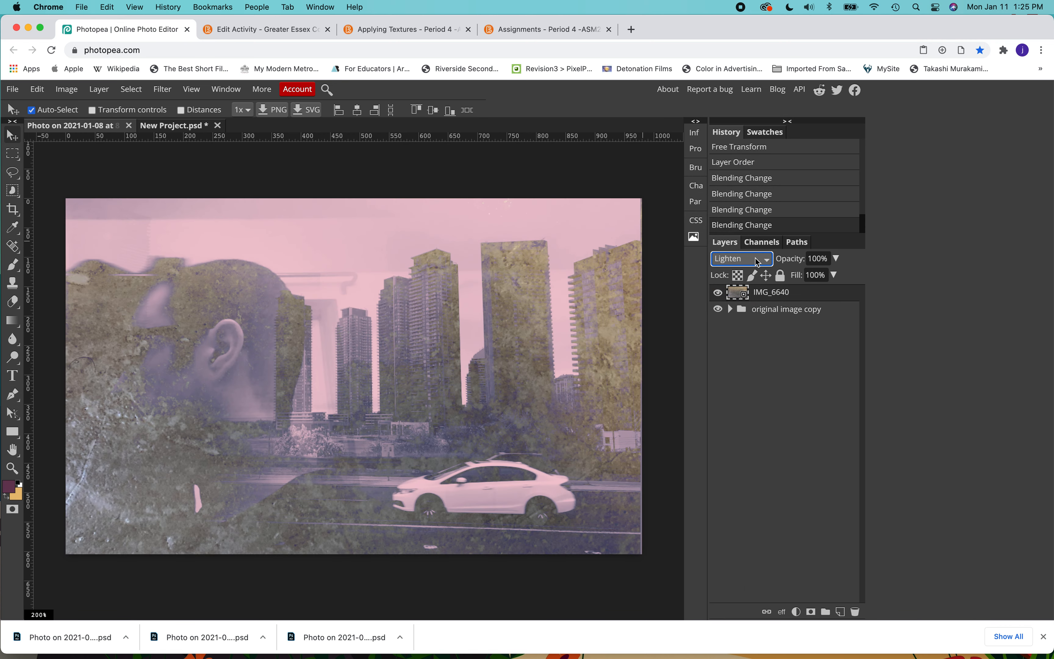
left_click(755, 258)
left_click(757, 285)
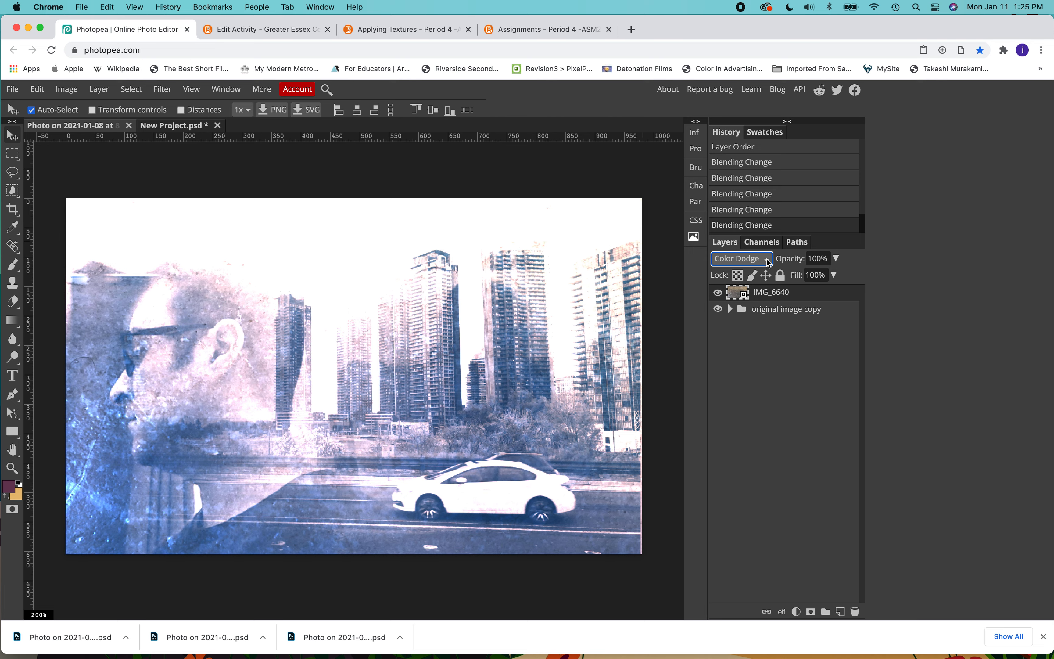
left_click(768, 262)
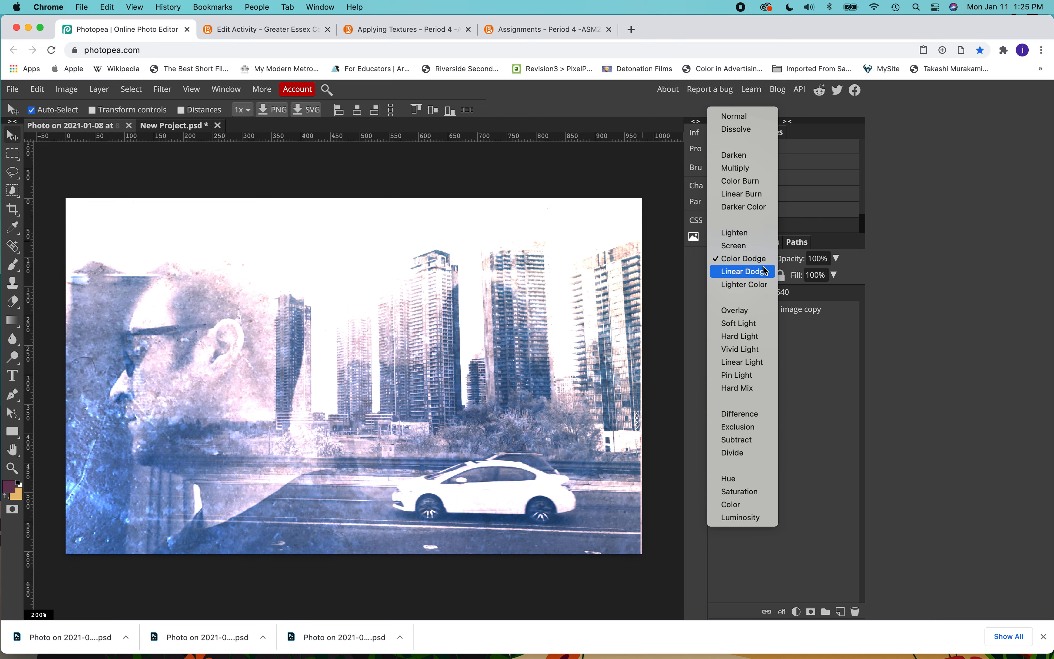
left_click(767, 173)
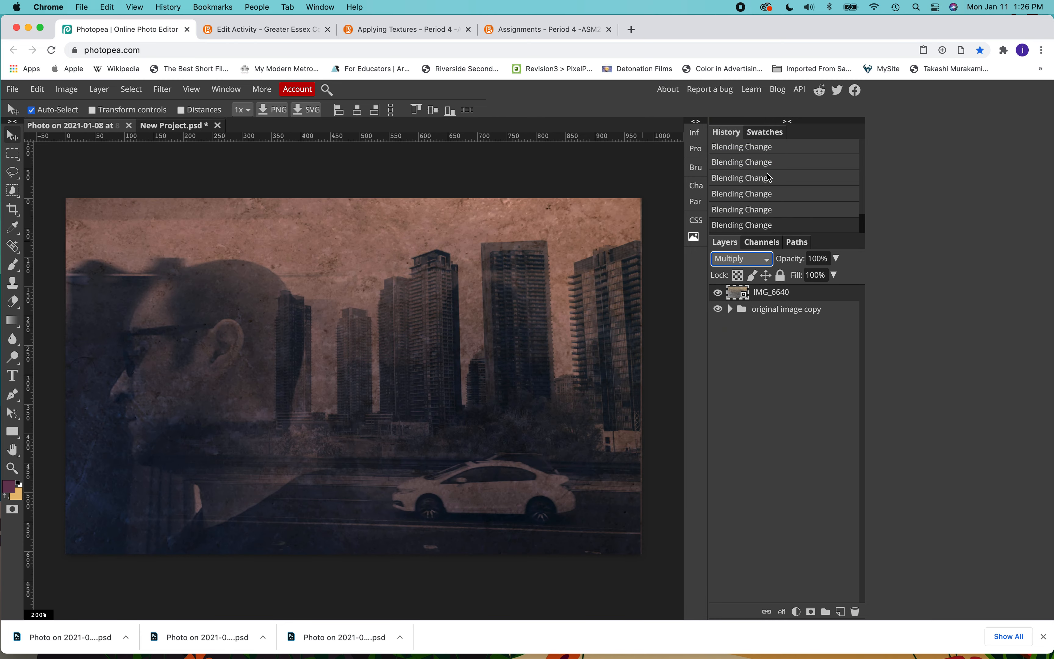
Set the IMG_6640 layer's blend mode to Normal and add a Levels adjustment layer above it
left_click(766, 261)
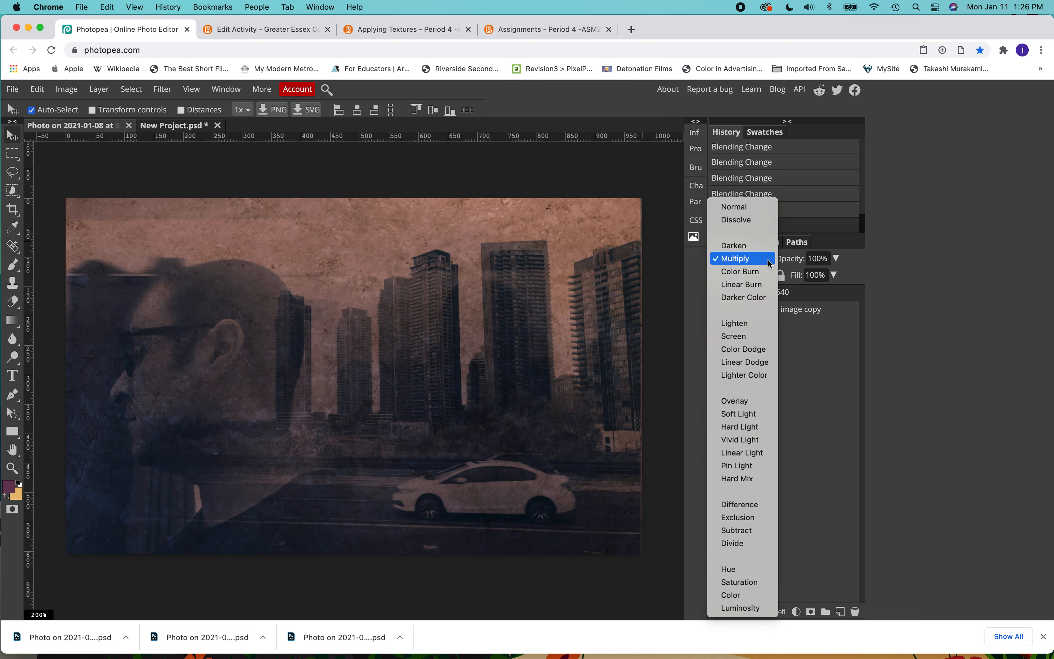
left_click(749, 210)
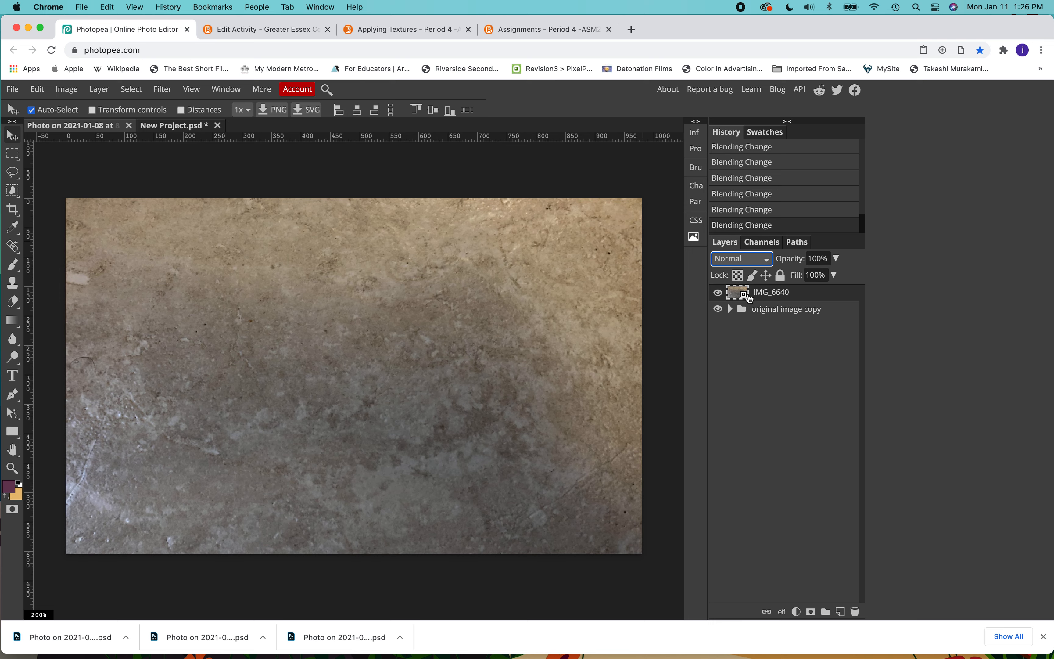
left_click(129, 91)
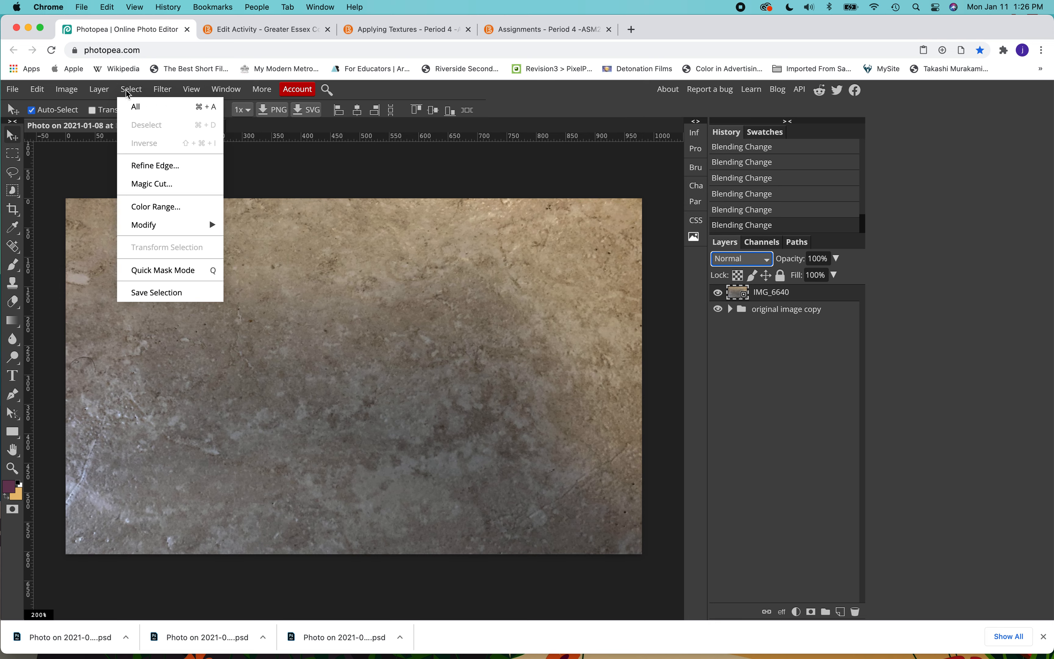
mouse_move(99, 89)
mouse_move(183, 225)
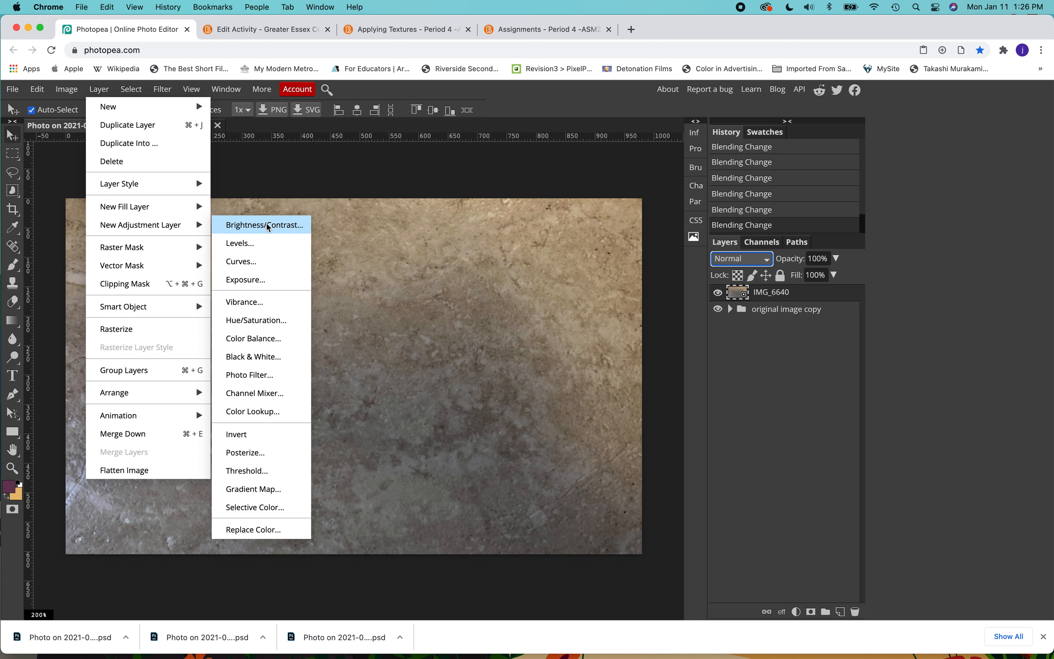
left_click(261, 243)
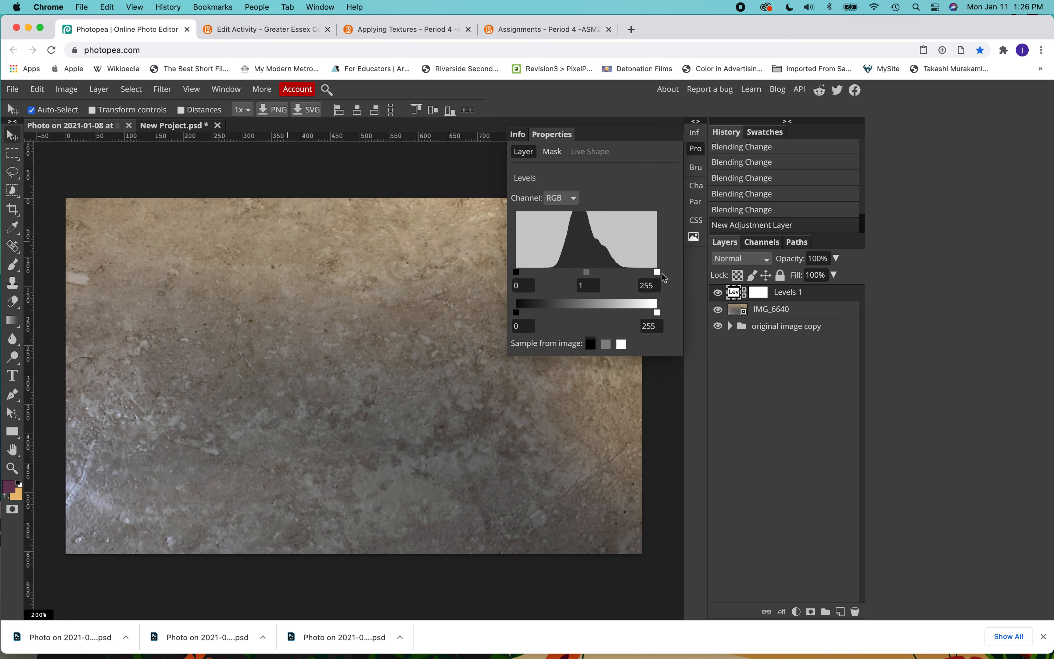
Set the Levels adjustment's black input to about 43 and its white input to about 113 to boost the texture's contrast
left_click_drag(657, 272, 583, 274)
left_click_drag(517, 273, 540, 275)
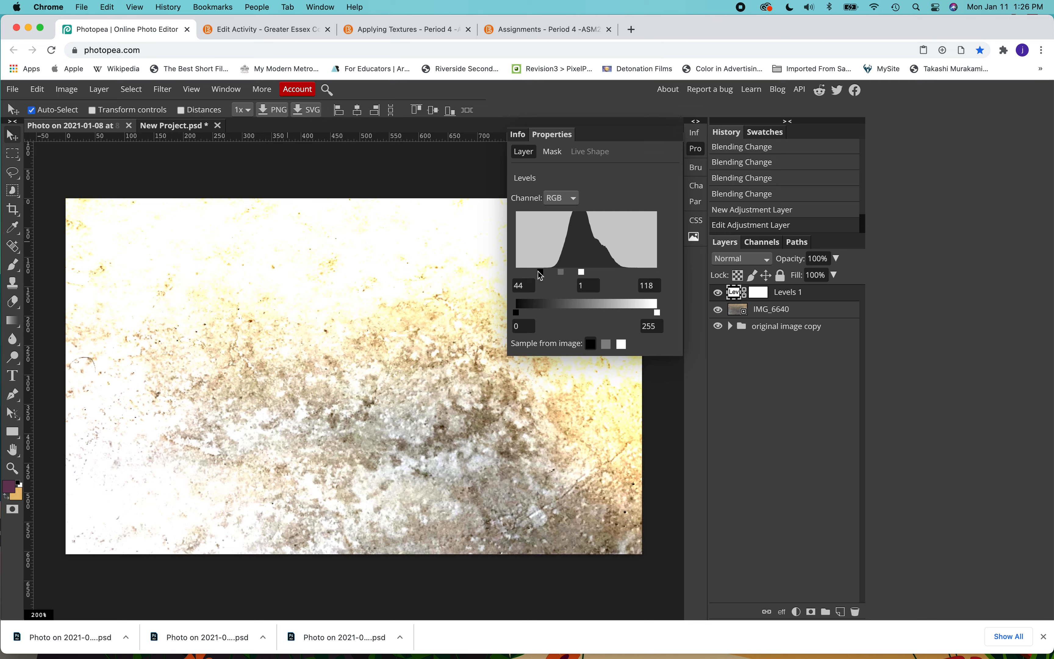
left_click_drag(540, 275, 579, 274)
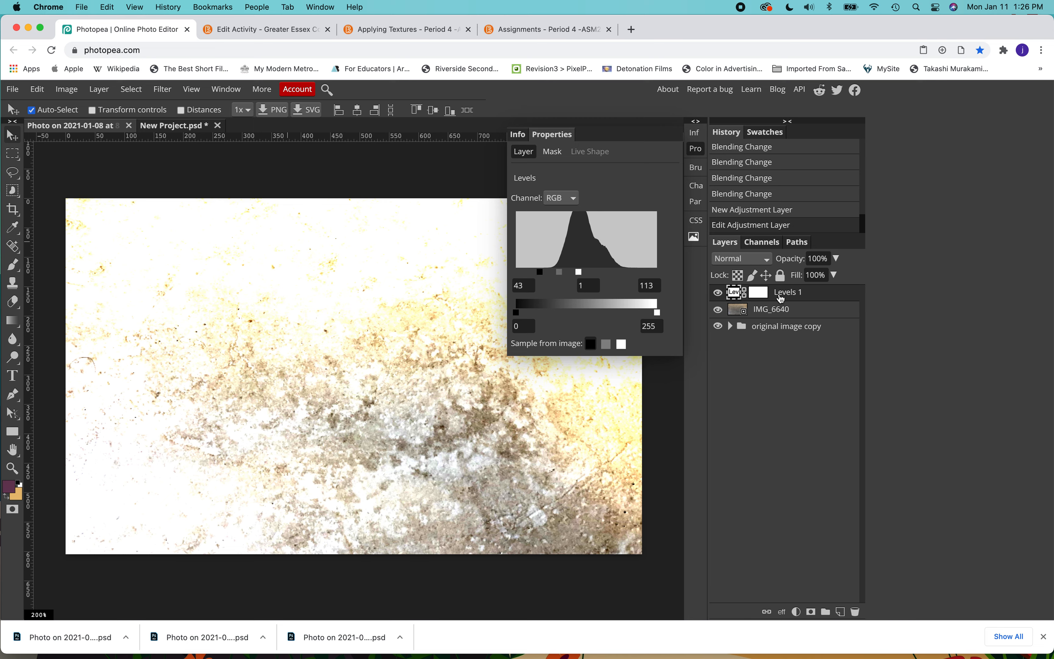
Try the Multiply blend mode on the Levels 1 adjustment layer and return it to Normal
left_click(772, 261)
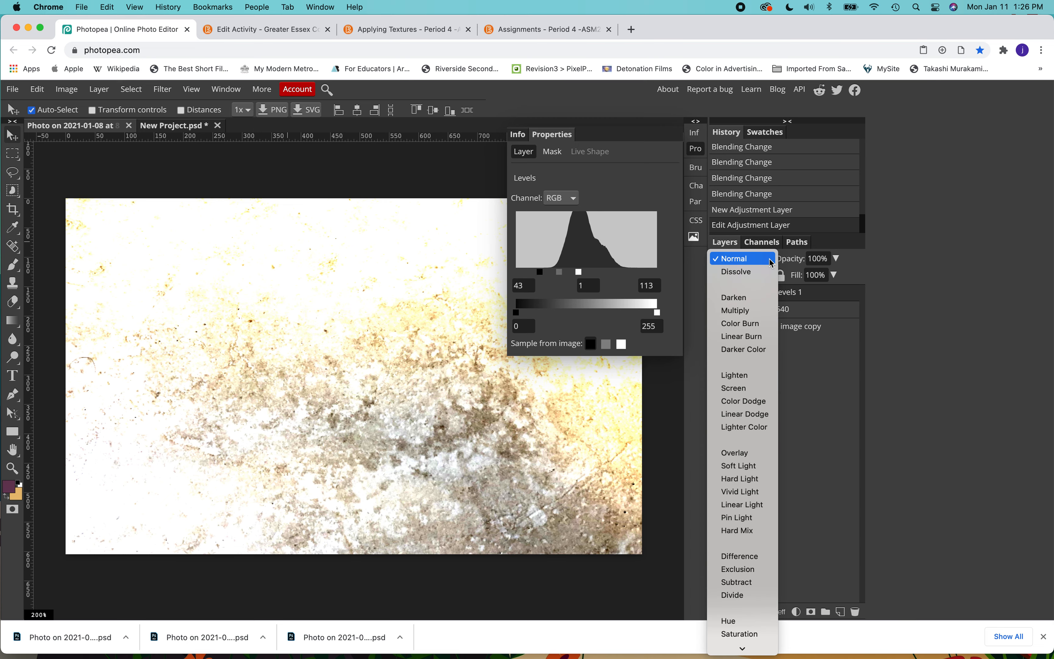
left_click(753, 311)
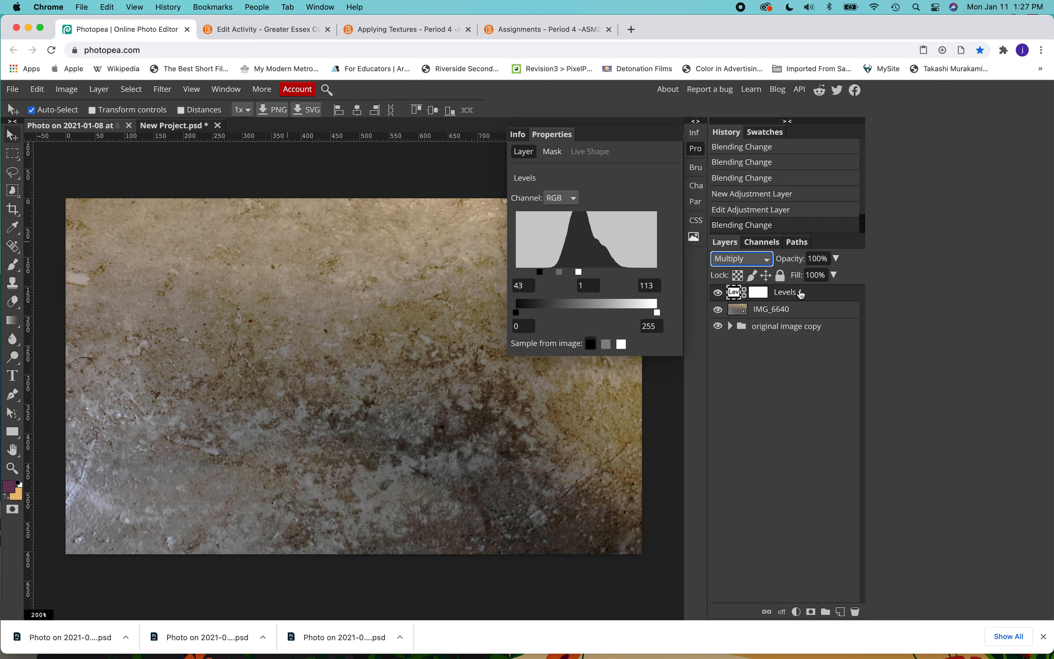
left_click(767, 260)
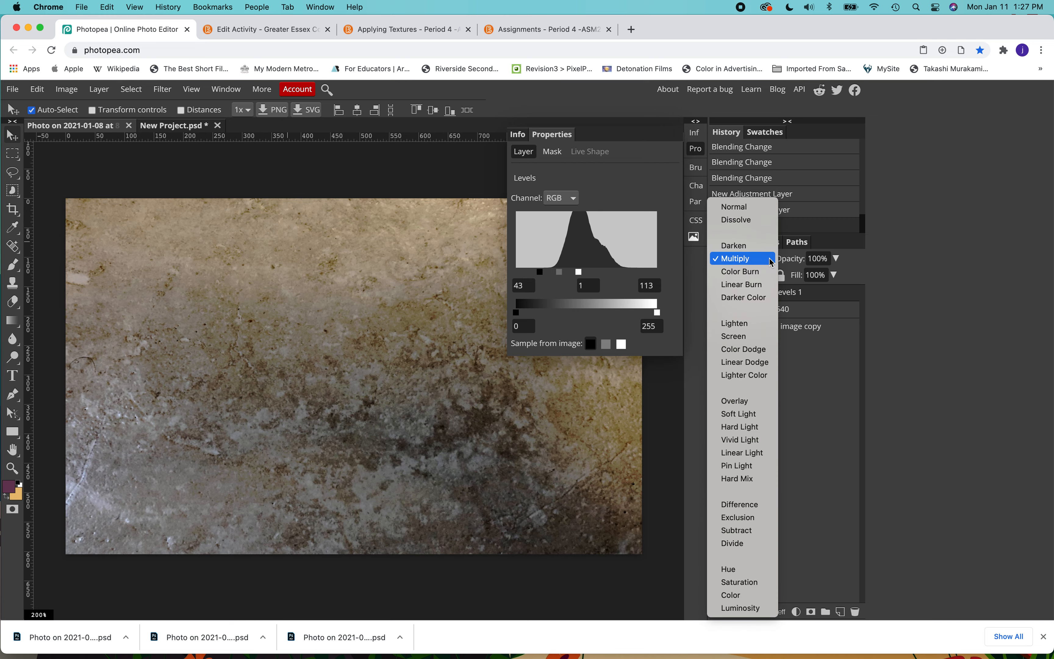
left_click(740, 207)
Try the Multiply blend mode on the IMG_6640 texture layer and return it to Normal
left_click(763, 312)
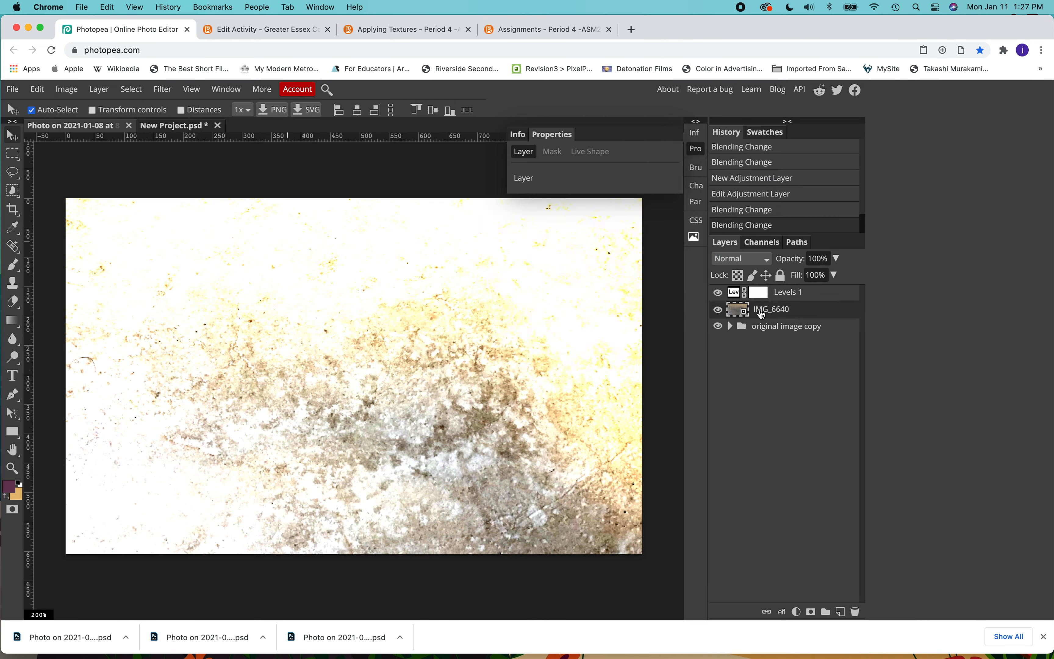
left_click(753, 261)
left_click(745, 309)
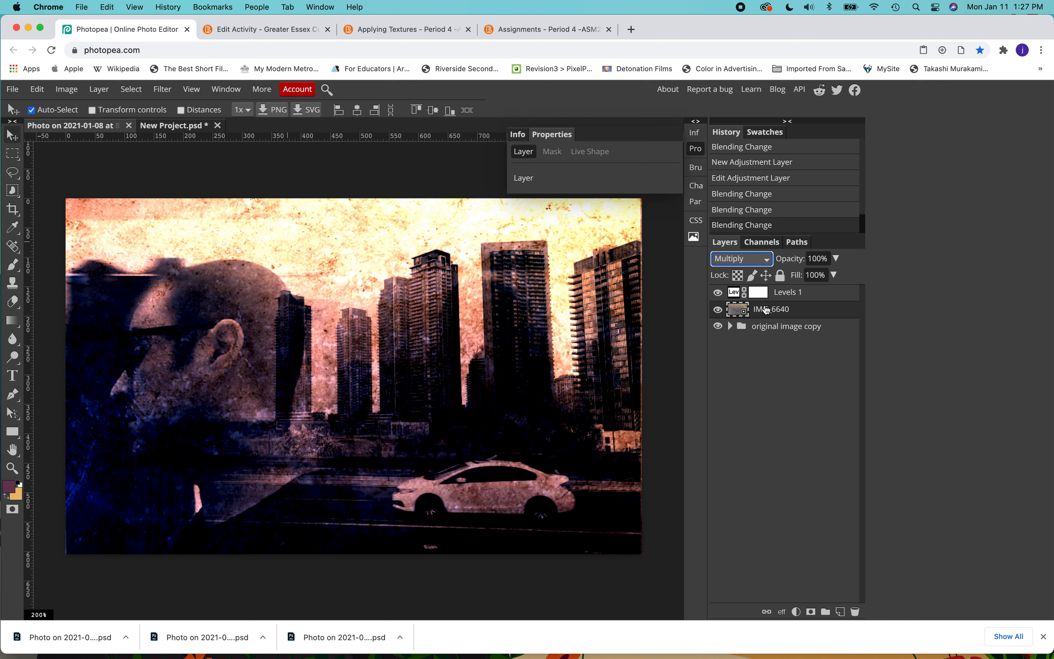
left_click(758, 259)
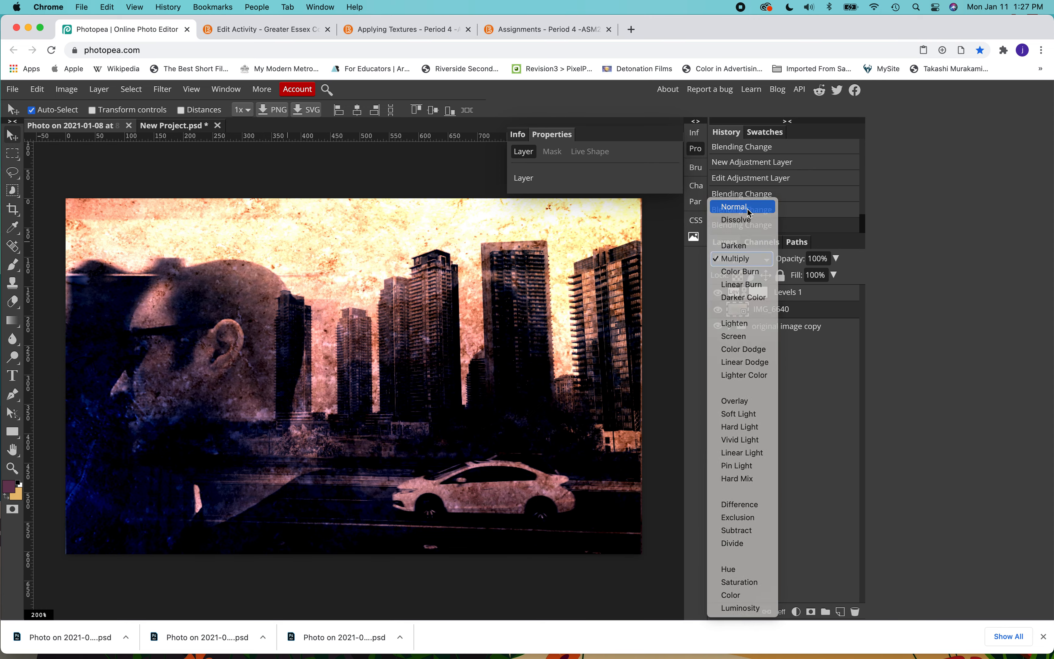
left_click(747, 209)
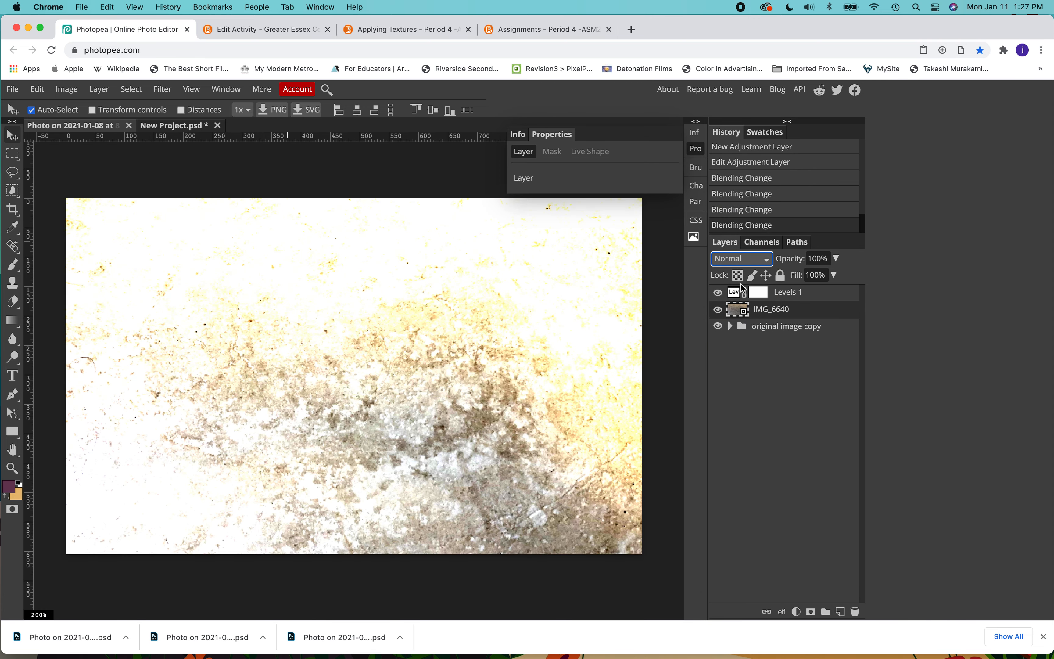
Group the Levels 1 and IMG_6640 layers into a new folder
left_click(794, 298)
left_click(792, 311)
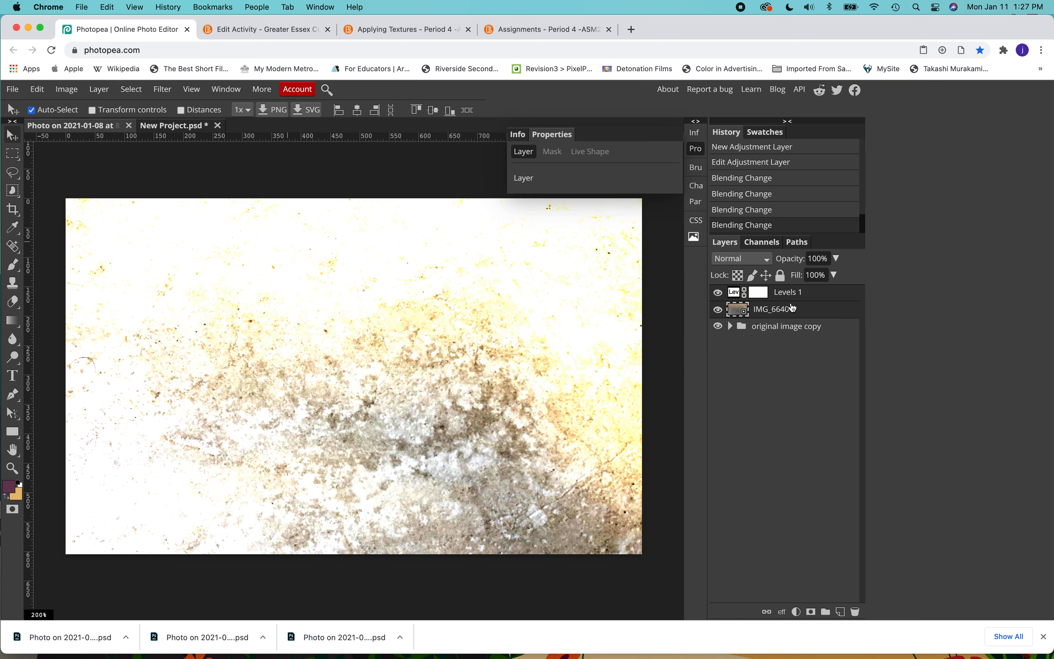
left_click(828, 610)
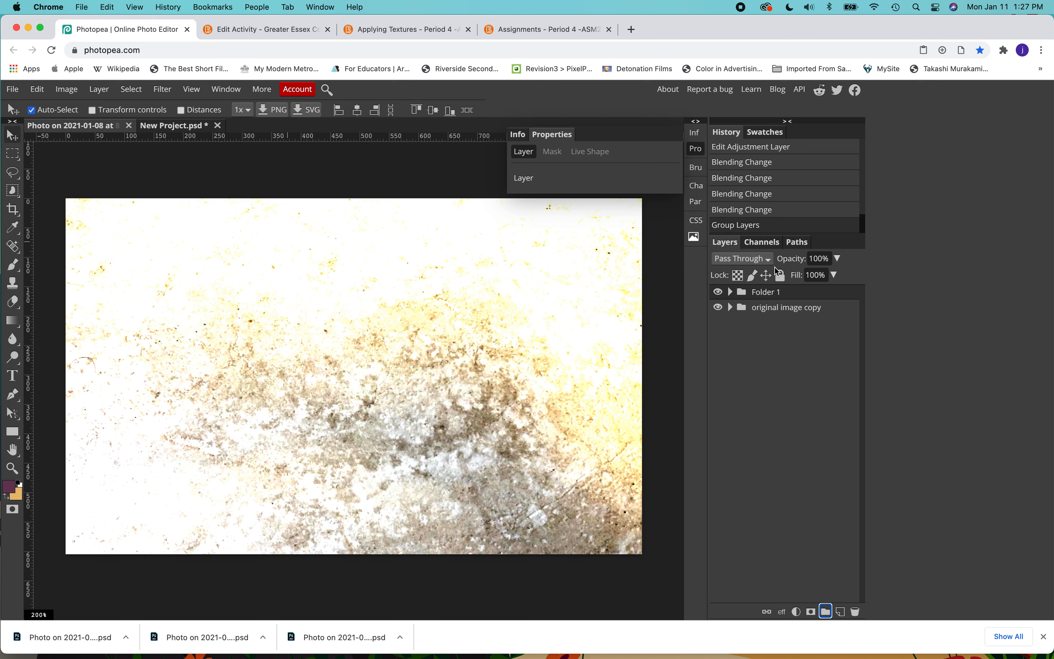
Expand the folder holding the texture and its Levels layer, and set the folder's blend mode to Multiply
left_click(731, 292)
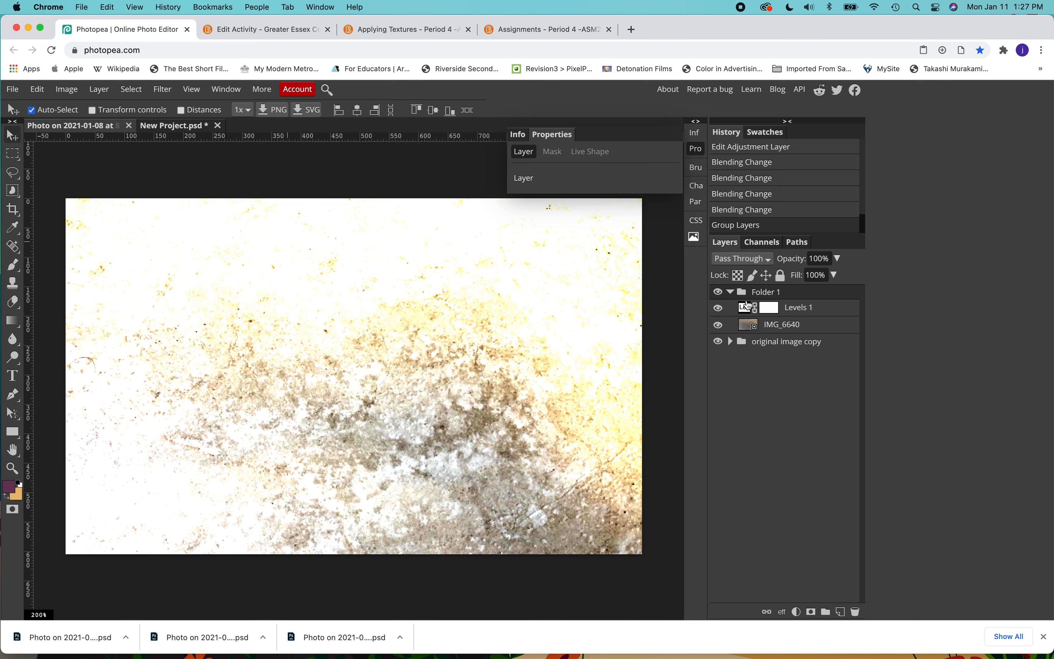
left_click(800, 308)
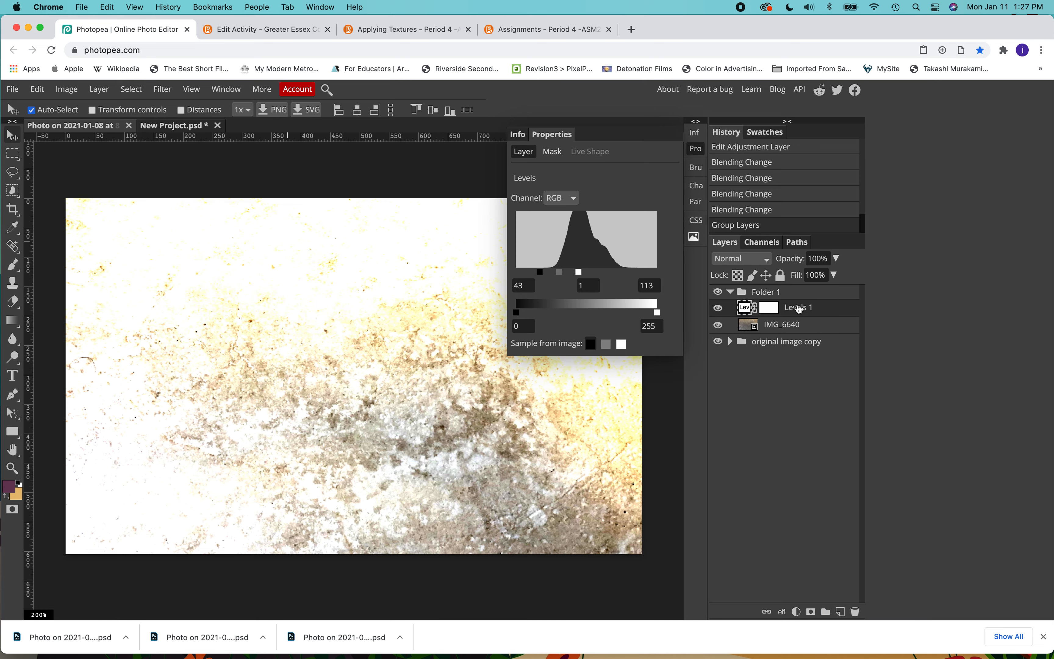
left_click(748, 326)
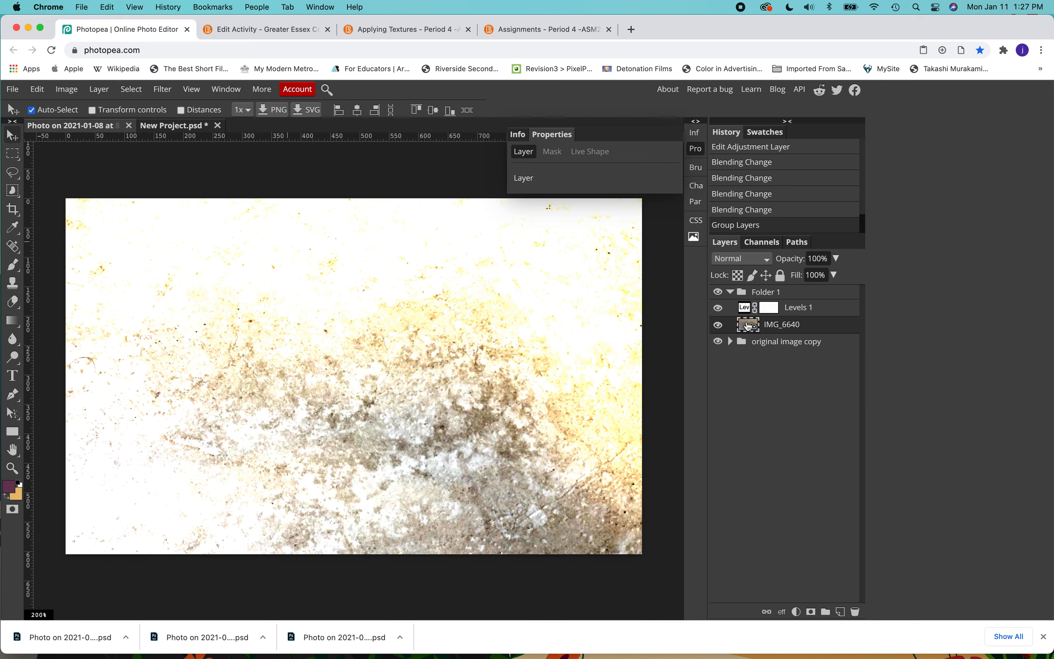
left_click(750, 295)
left_click(769, 260)
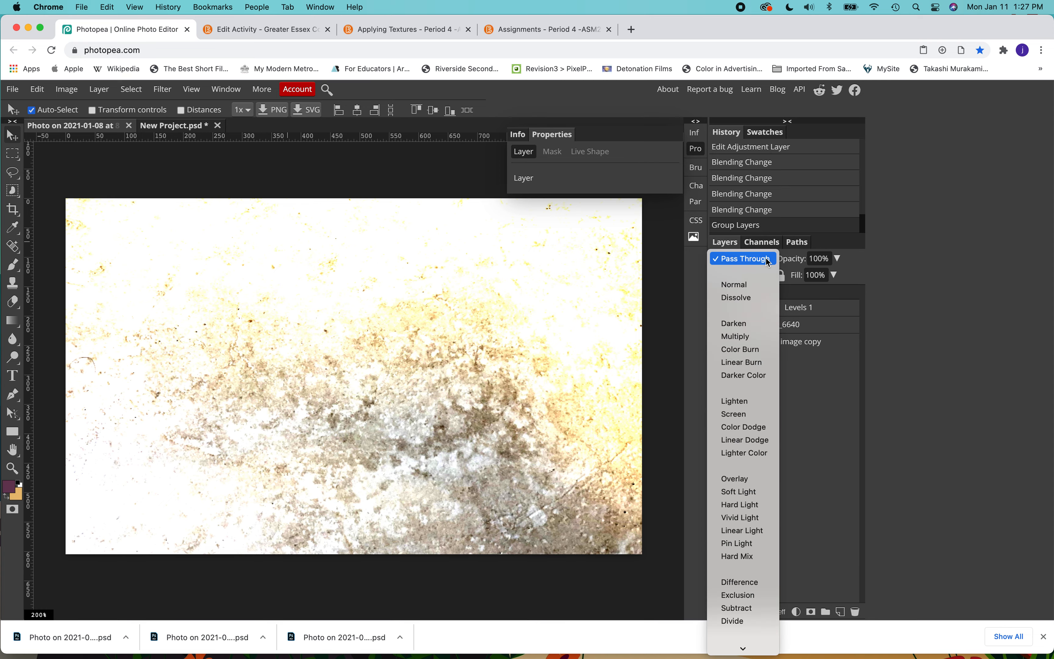
left_click(736, 337)
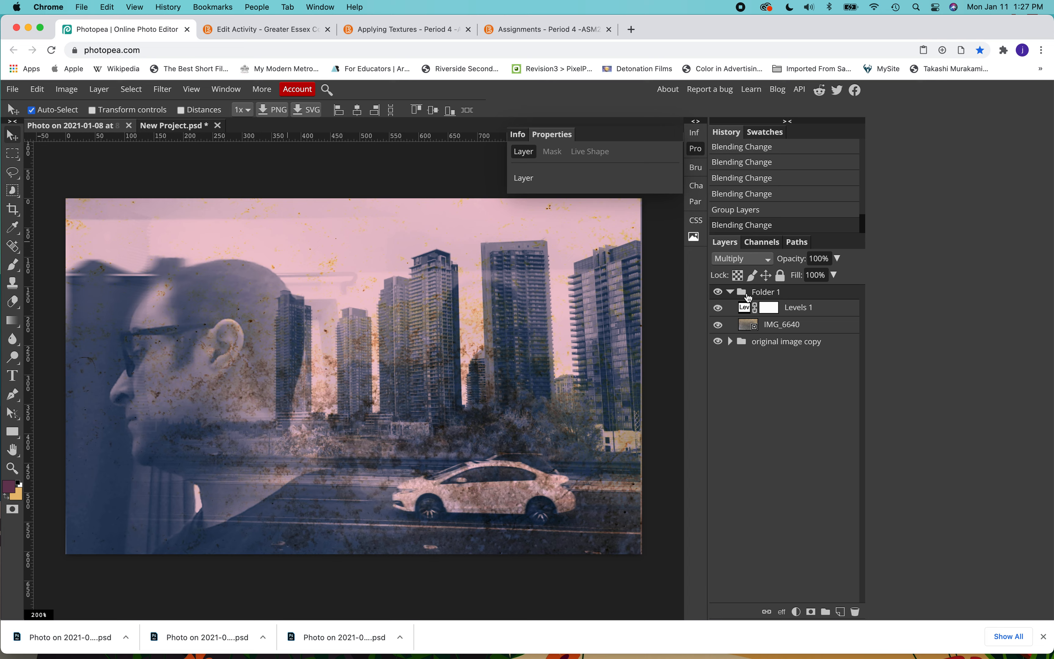
Set the Levels 1 white input to about 185 and its midtone to about 1.18
left_click(797, 327)
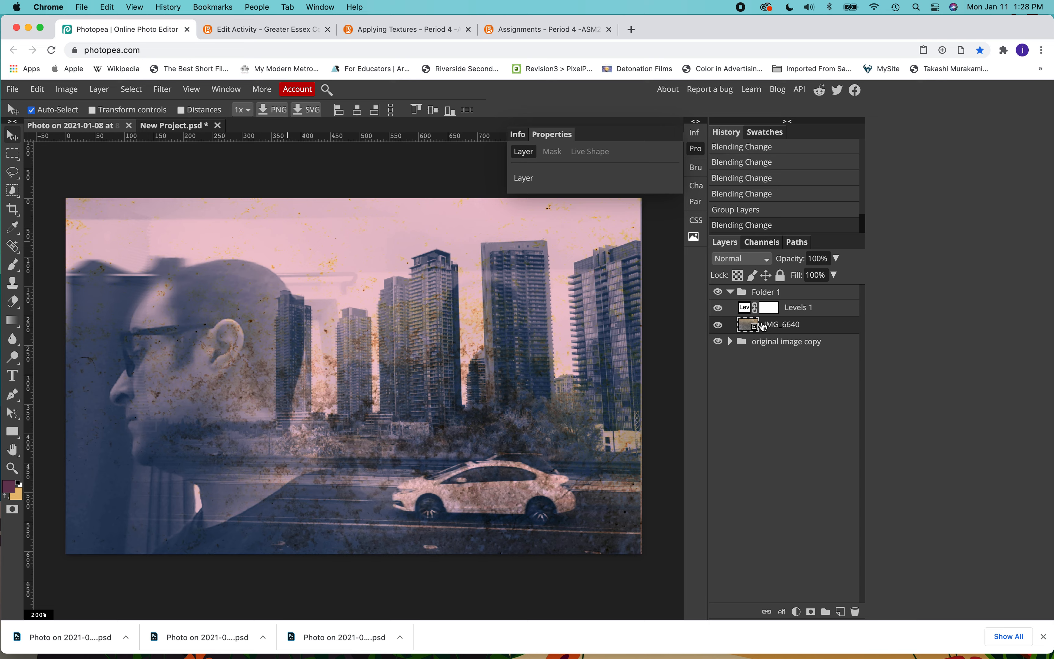
left_click(745, 308)
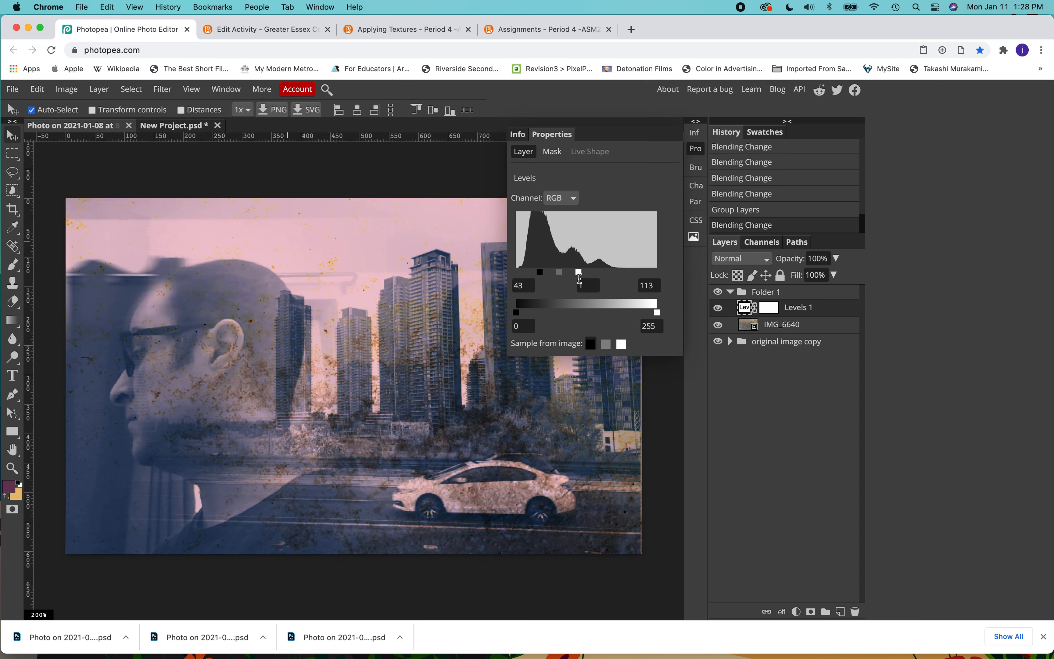
mouse_move(578, 274)
left_mouse_down()
mouse_move(620, 273)
mouse_move(561, 275)
mouse_move(575, 274)
left_mouse_up()
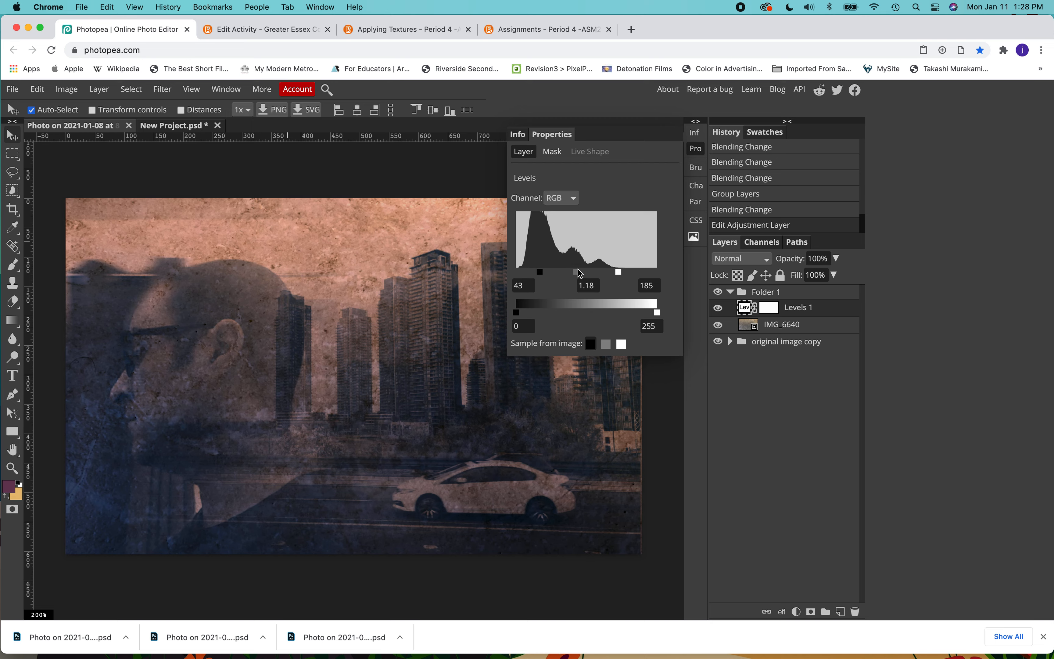
left_click(767, 294)
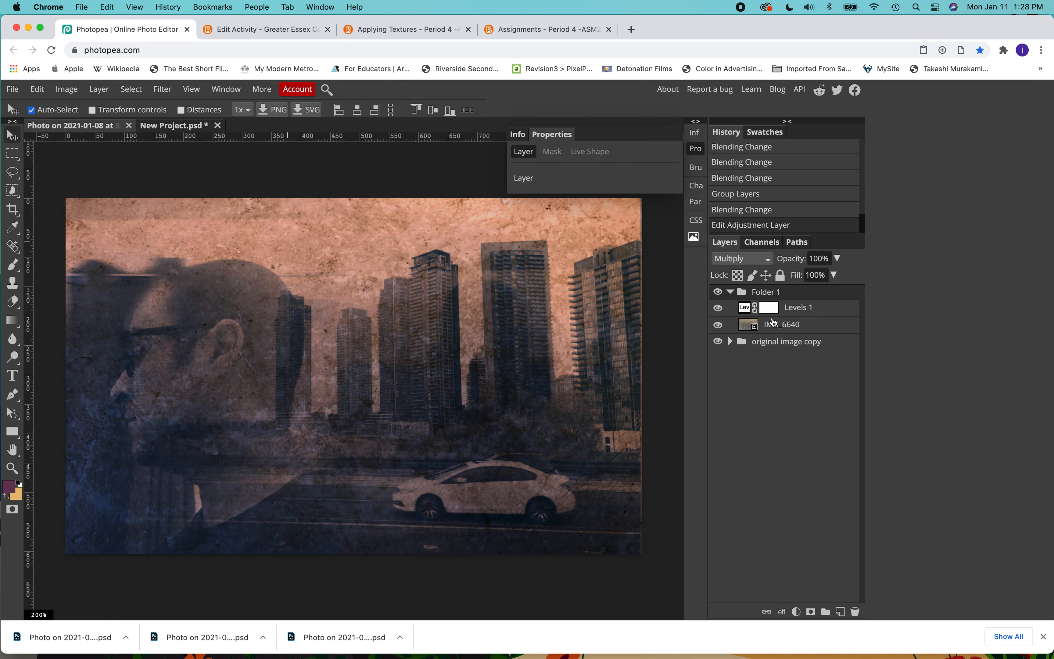
left_click(773, 331)
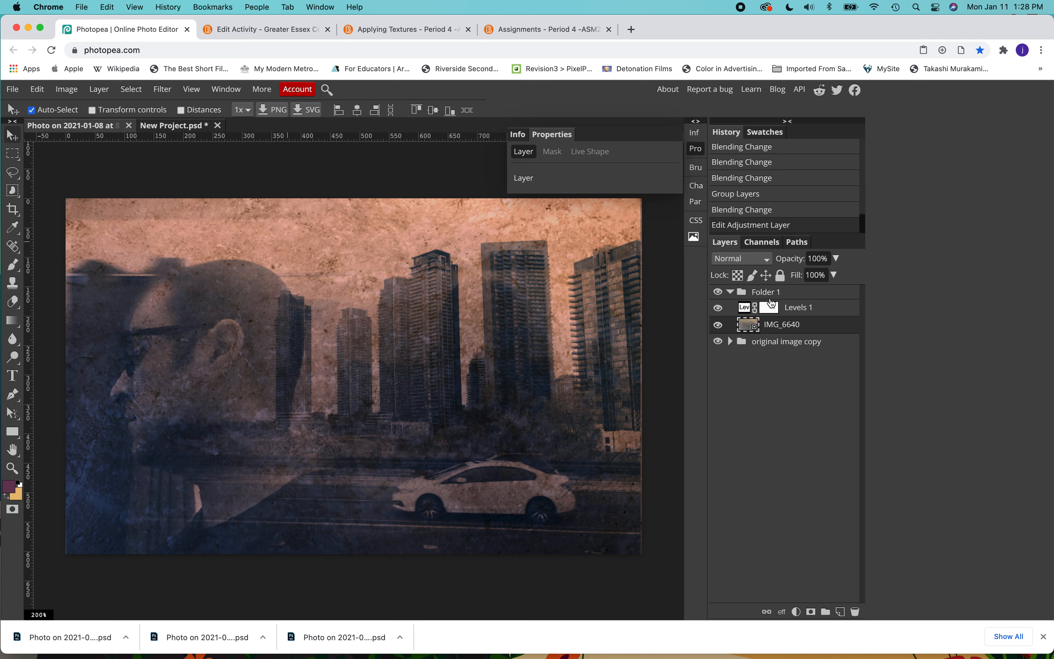
Target the Levels 1 layer mask and prepare a soft black brush with a size of 400 px
left_click(769, 309)
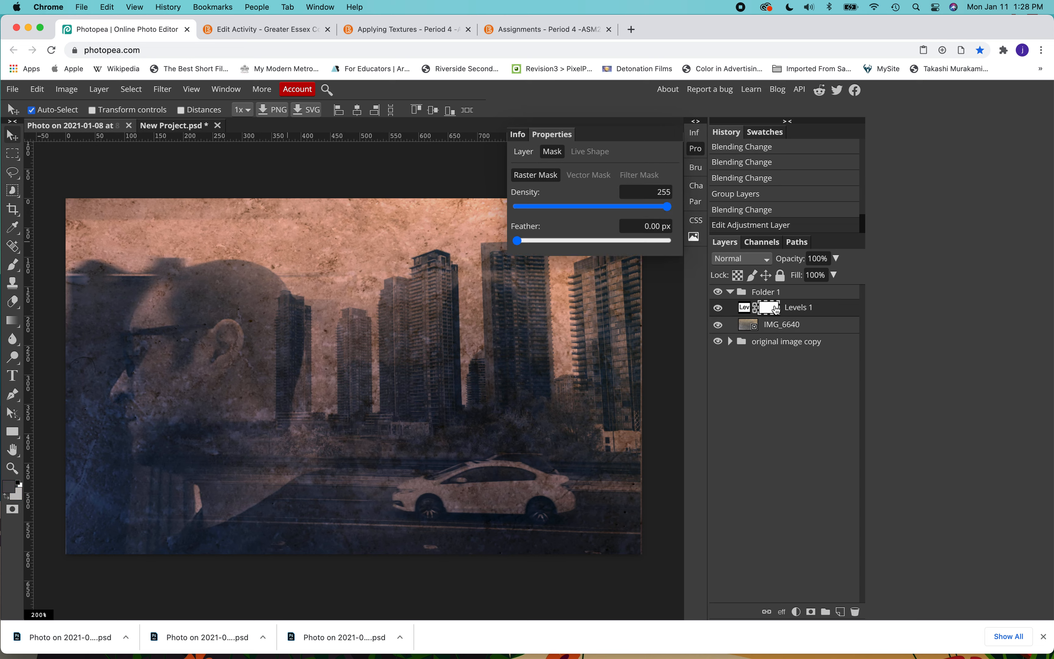
left_click(521, 157)
key("b")
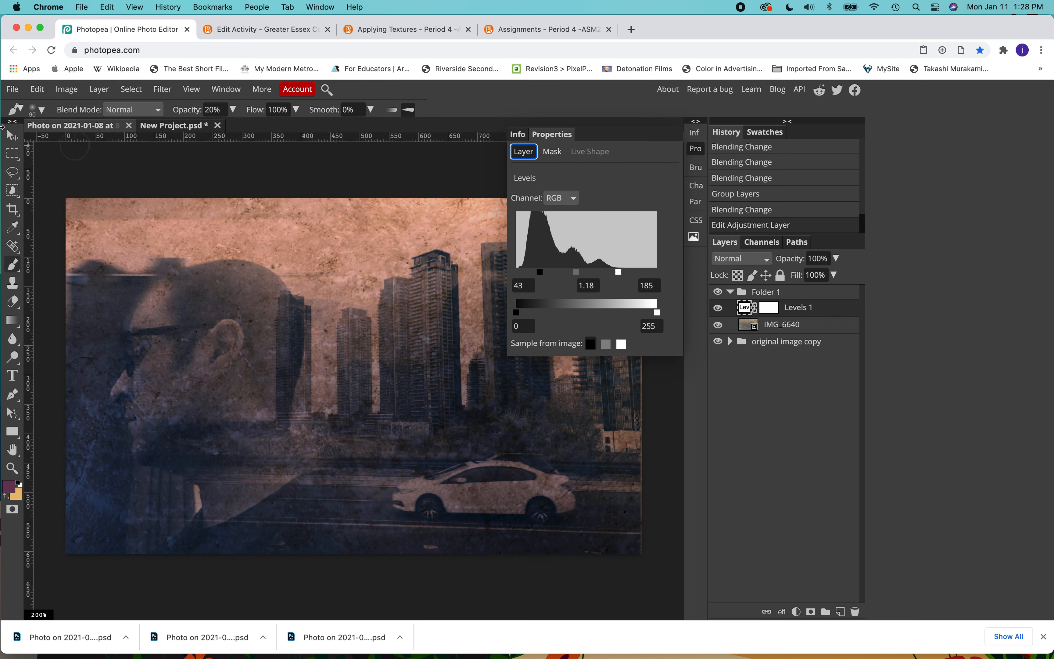
left_click(40, 110)
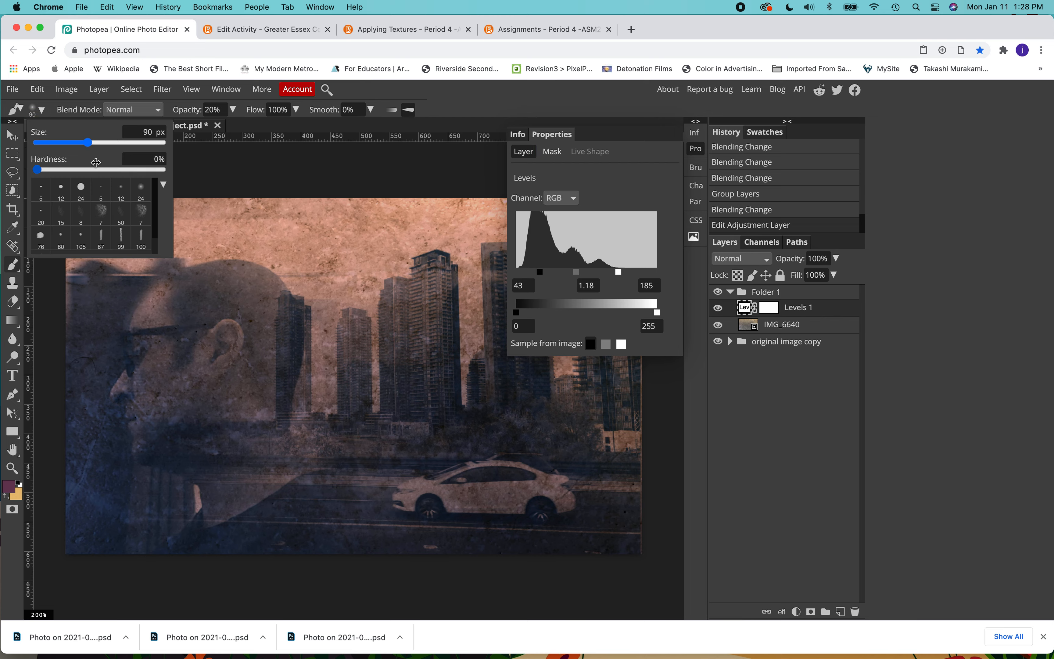
key("bracketright")
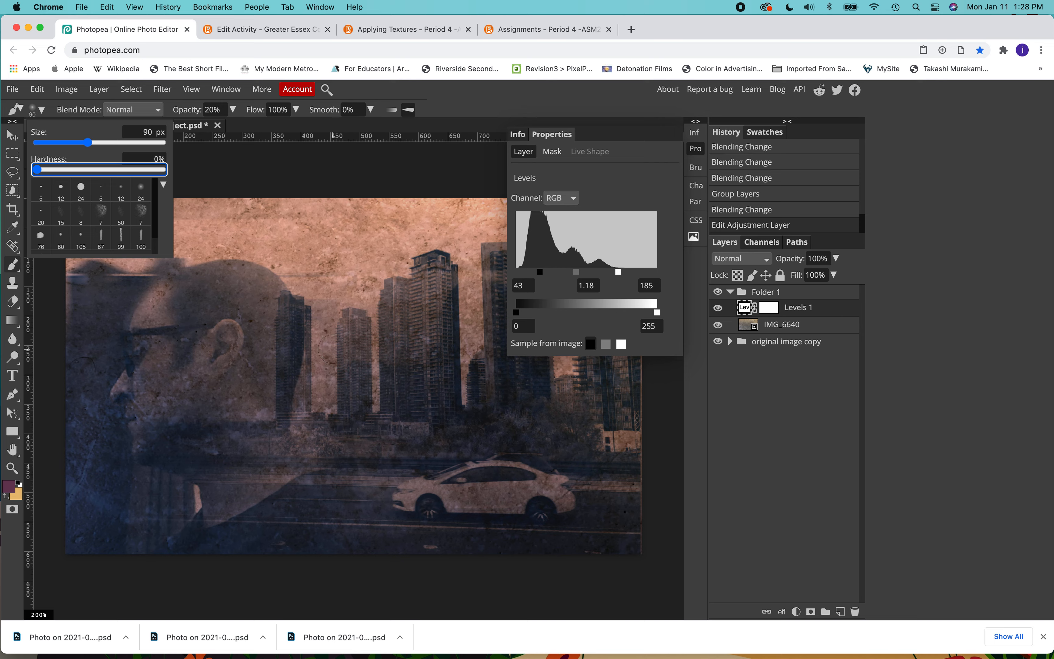
left_click(286, 343)
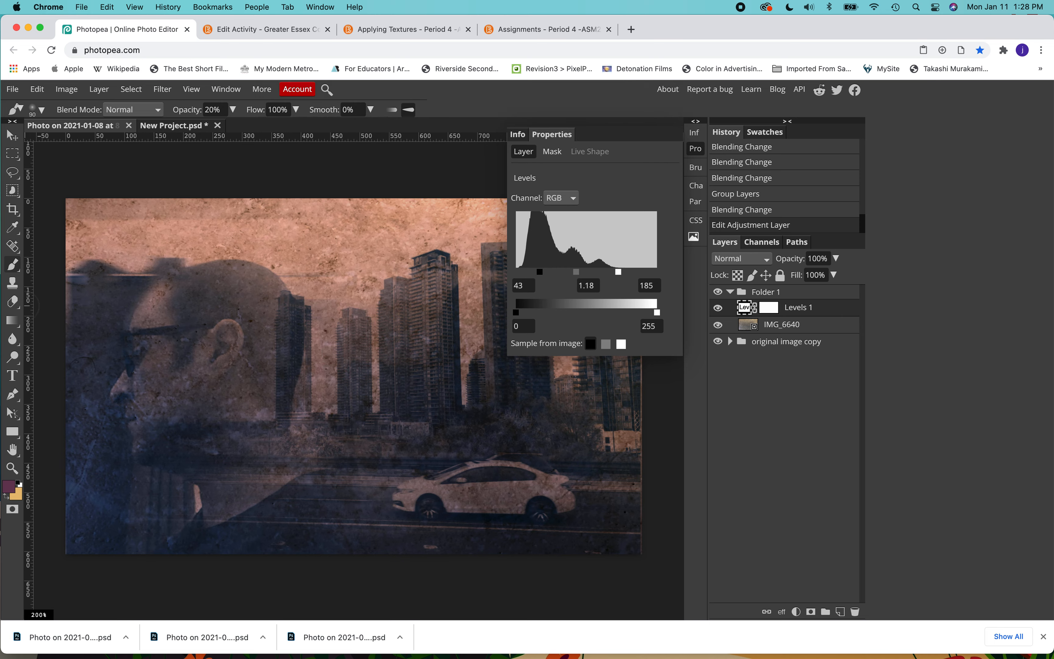
key("bracketright")
key("bracketright")
key("bracketright")
key("bracketright")
key("bracketright")
key("bracketright")
key("bracketright")
key("d")
left_click(769, 309)
key("bracketleft")
key("bracketleft")
key("bracketleft")
key("bracketleft")
Paint black over the head and neighbouring buildings on the Levels 1 mask, raising the brush opacity to 100%
left_click(192, 362)
left_click_drag(187, 111, 355, 107)
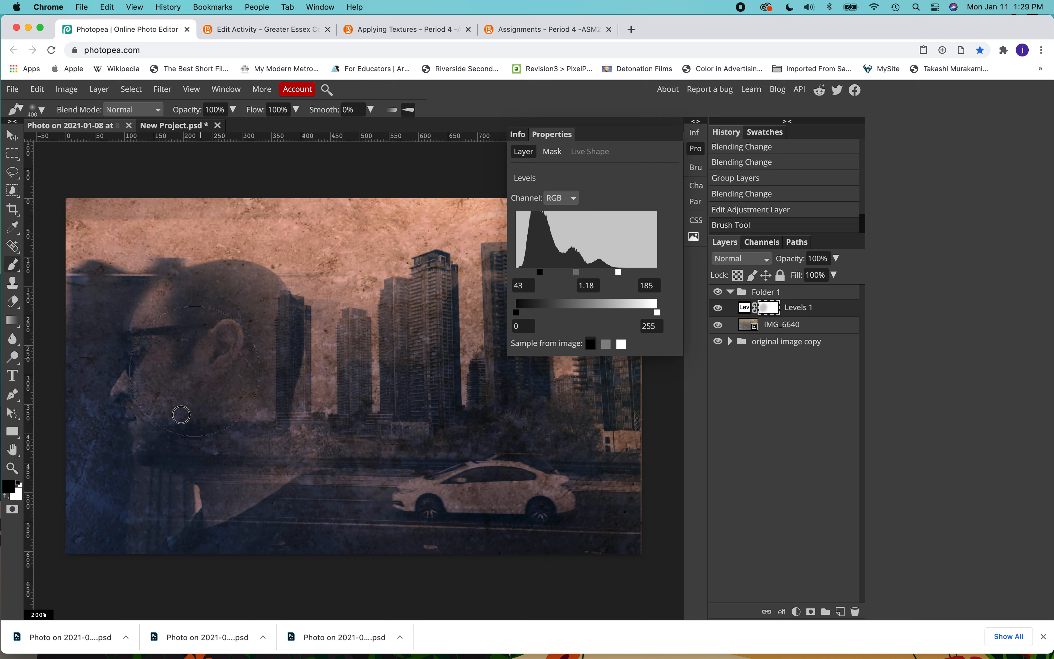
left_click_drag(223, 321, 236, 360)
mouse_move(236, 317)
left_mouse_down()
mouse_move(251, 348)
mouse_move(294, 317)
mouse_move(342, 317)
left_mouse_up()
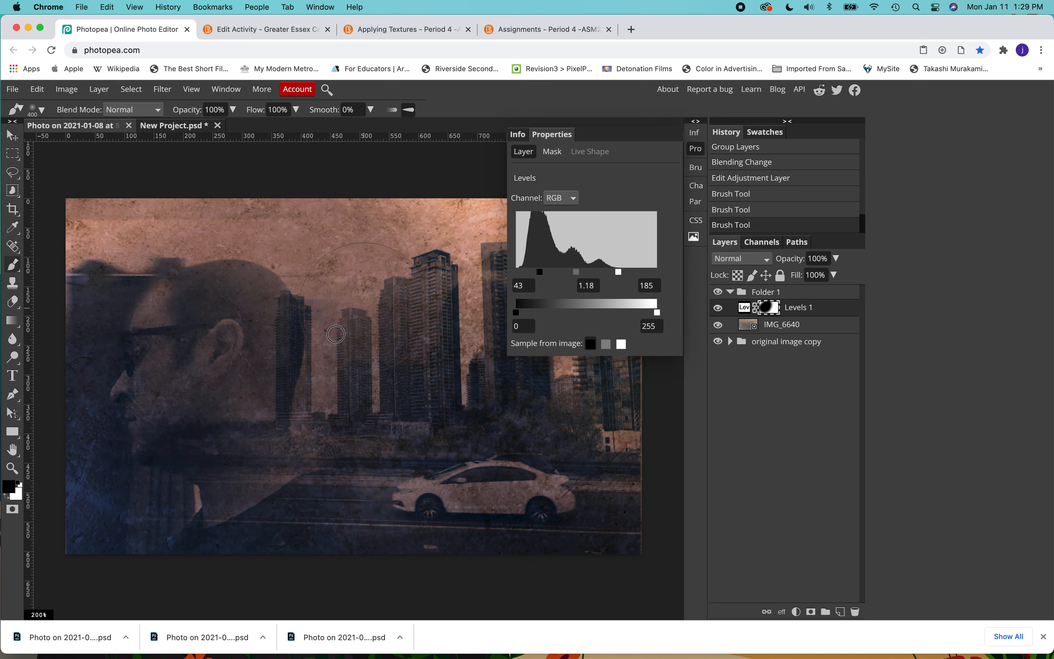
Toggle the Levels 1 layer's visibility to compare the effect and set its white input to 255
left_click(719, 309)
left_click(719, 309)
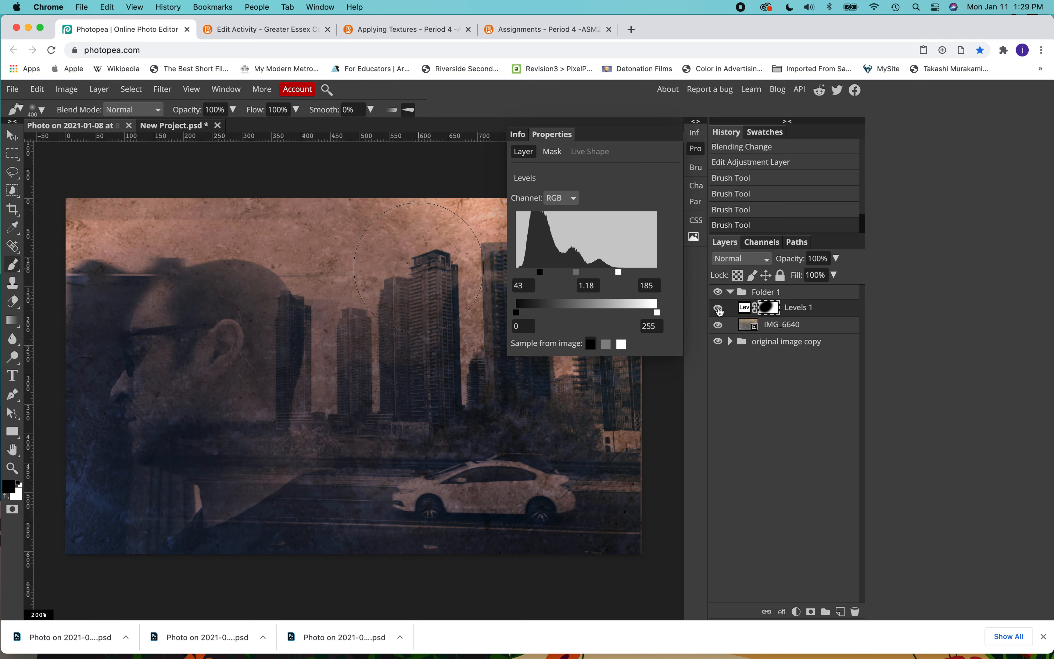
left_click_drag(621, 273, 658, 272)
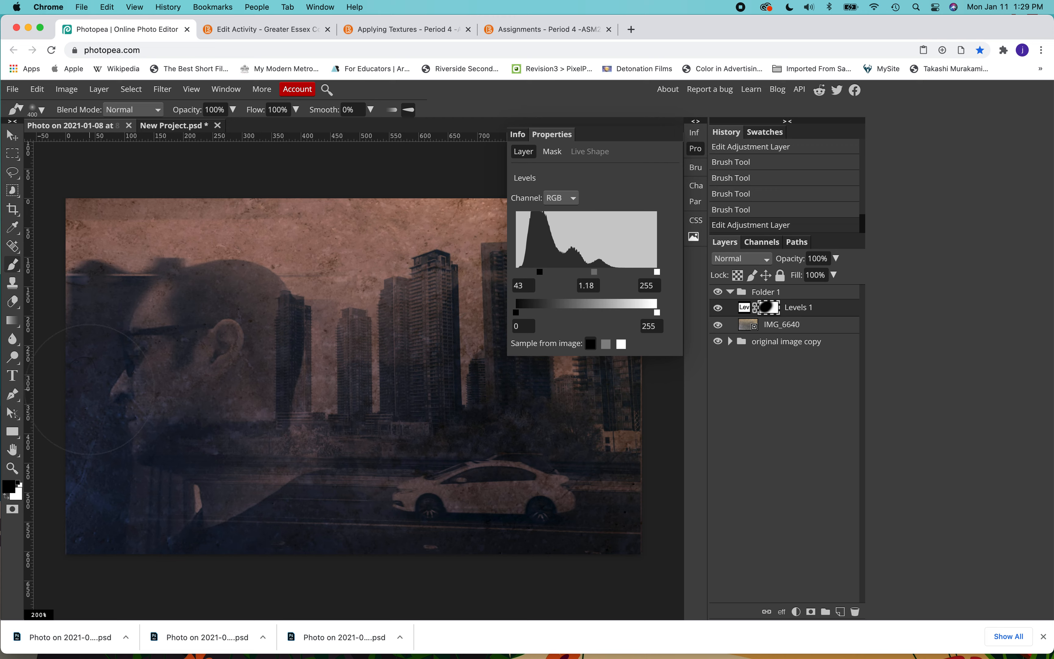
Paint white over the blackened areas of the Levels 1 mask to restore the adjustment across the head and buildings
key("x")
mouse_move(244, 324)
left_mouse_down()
mouse_move(180, 382)
mouse_move(266, 303)
mouse_move(231, 303)
left_mouse_up()
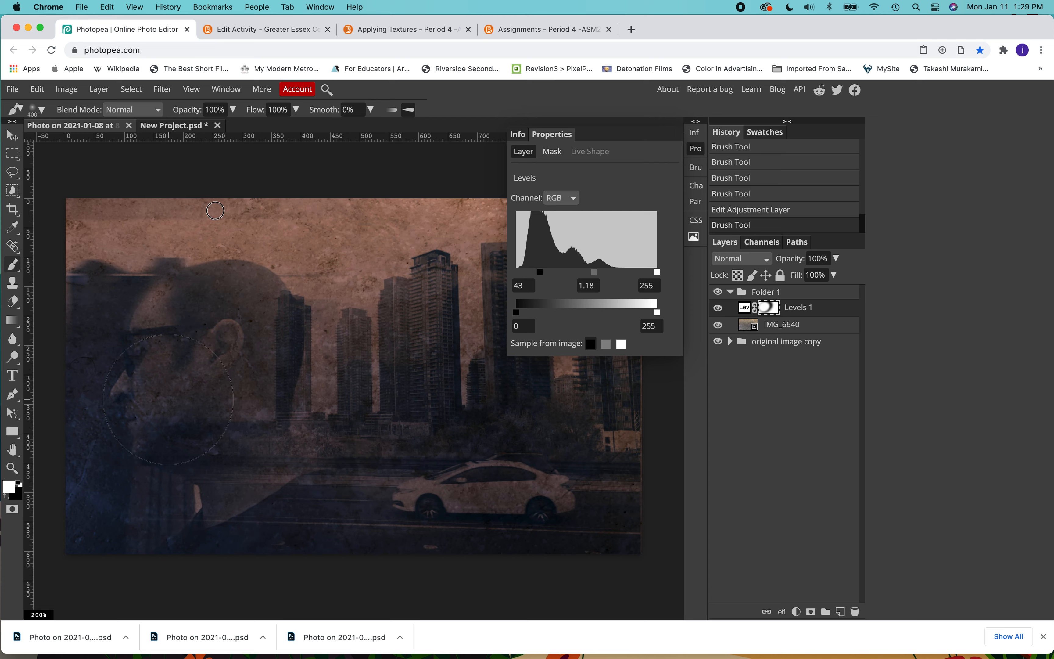
left_click_drag(282, 433, 375, 346)
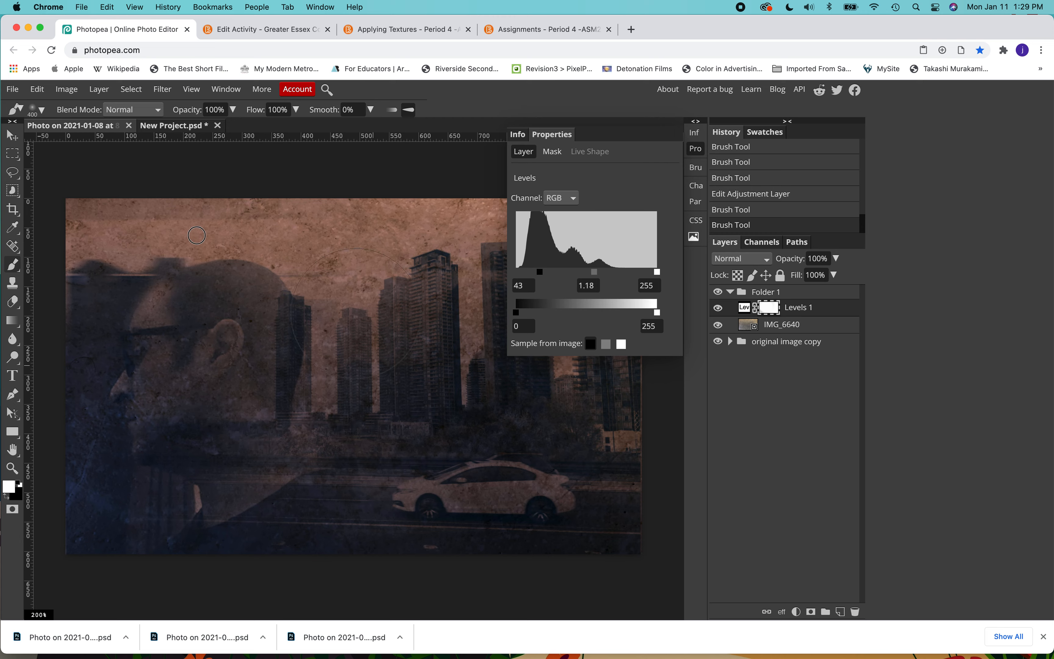
left_click(122, 354)
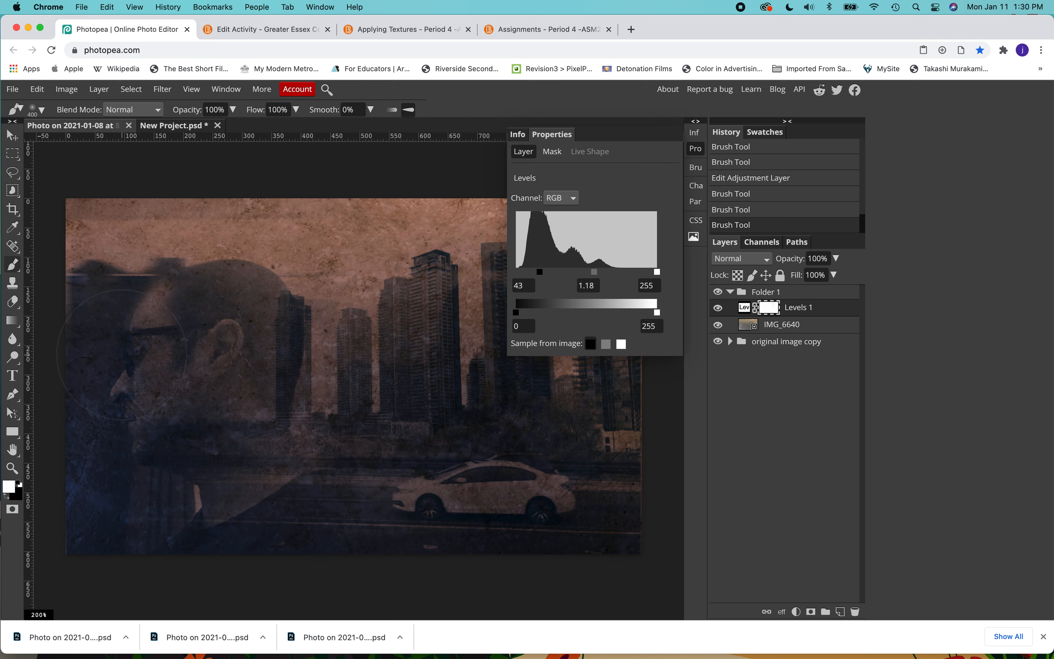
Paint black around the image edges on the Levels 1 mask with a 250 px brush
key("x")
left_click_drag(76, 221, 933, 204)
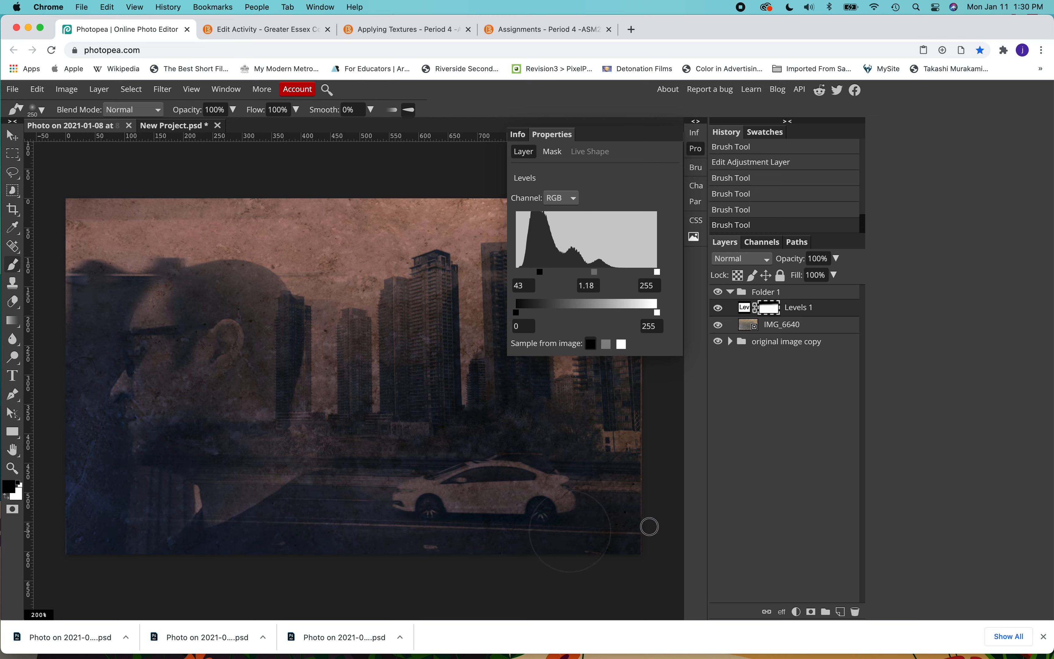
left_click_drag(621, 418, 628, 238)
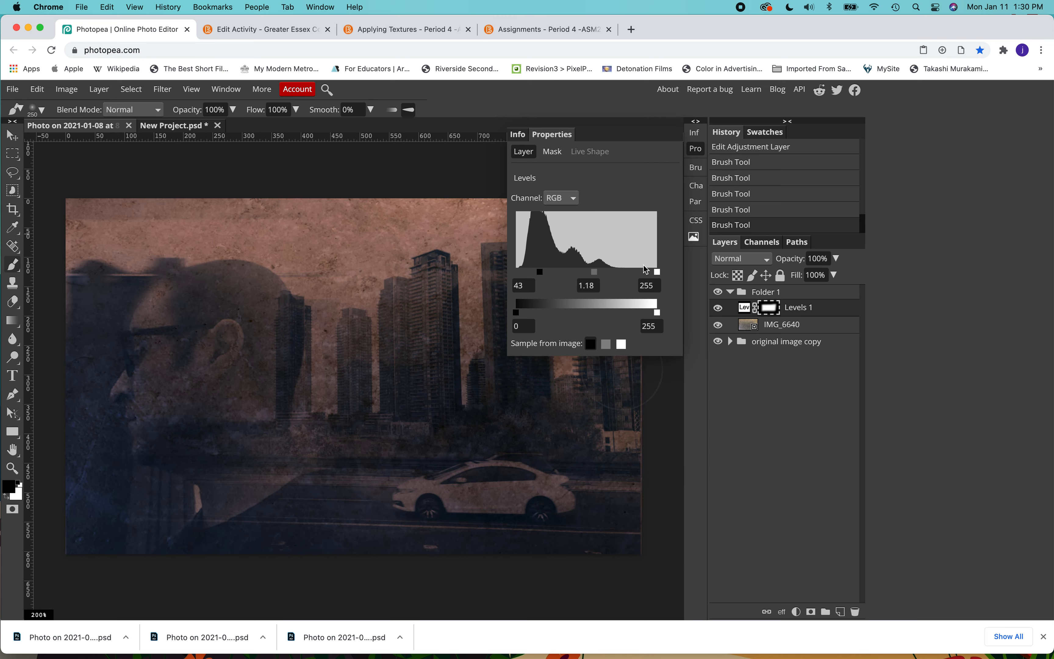
Preview Levels 1 with a white input of 96, restore it to 255, and disable the layer's raster mask
left_click_drag(656, 274, 570, 278)
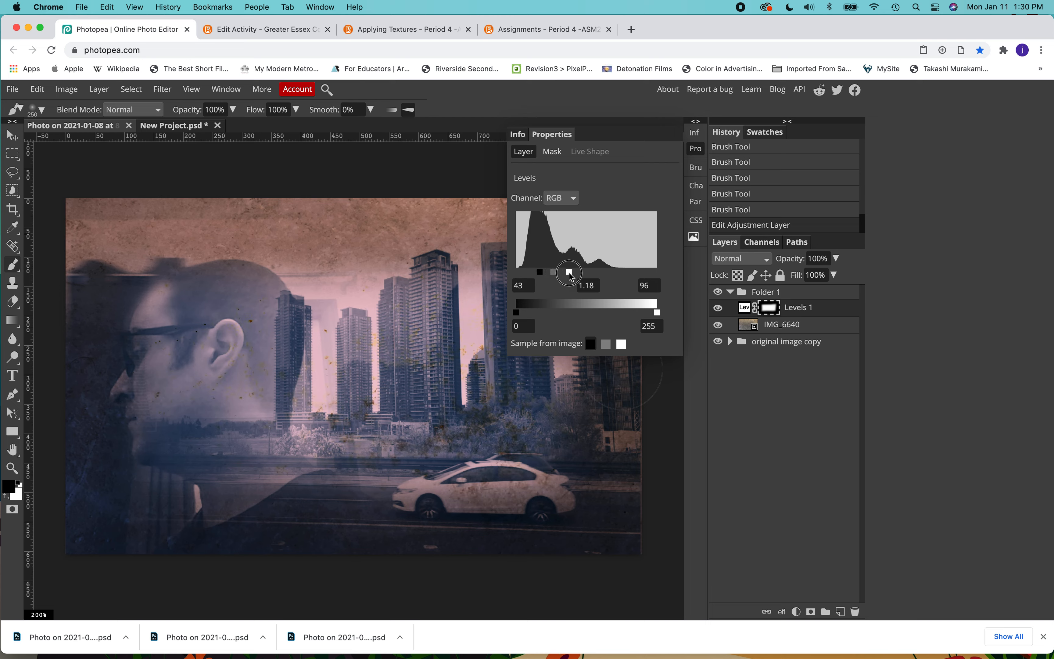
left_click_drag(571, 277, 657, 275)
right_click(771, 308)
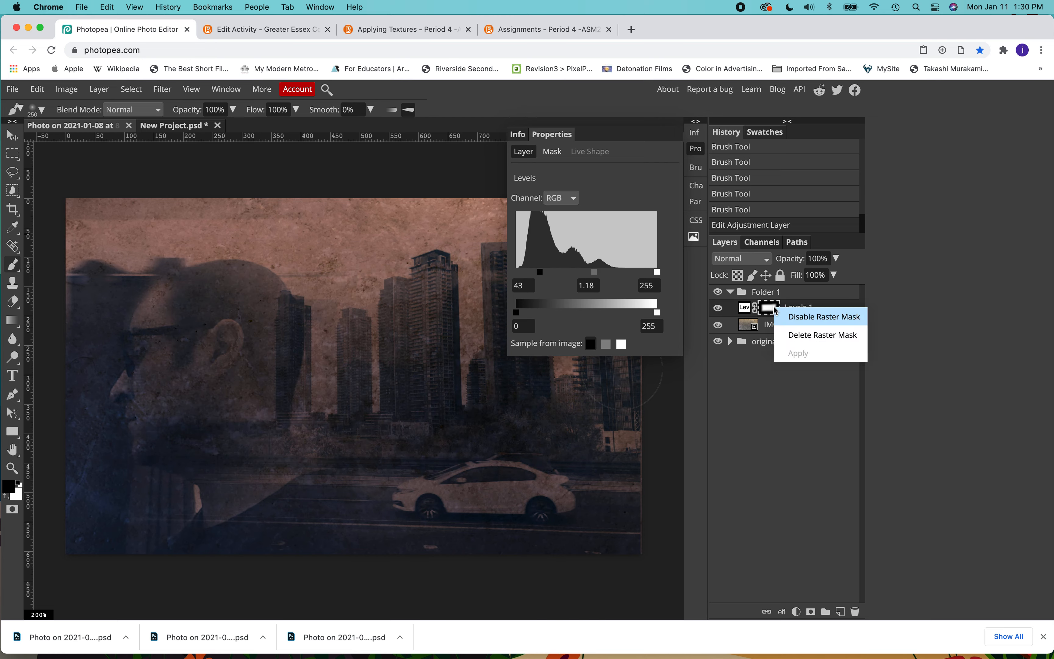
left_click(790, 318)
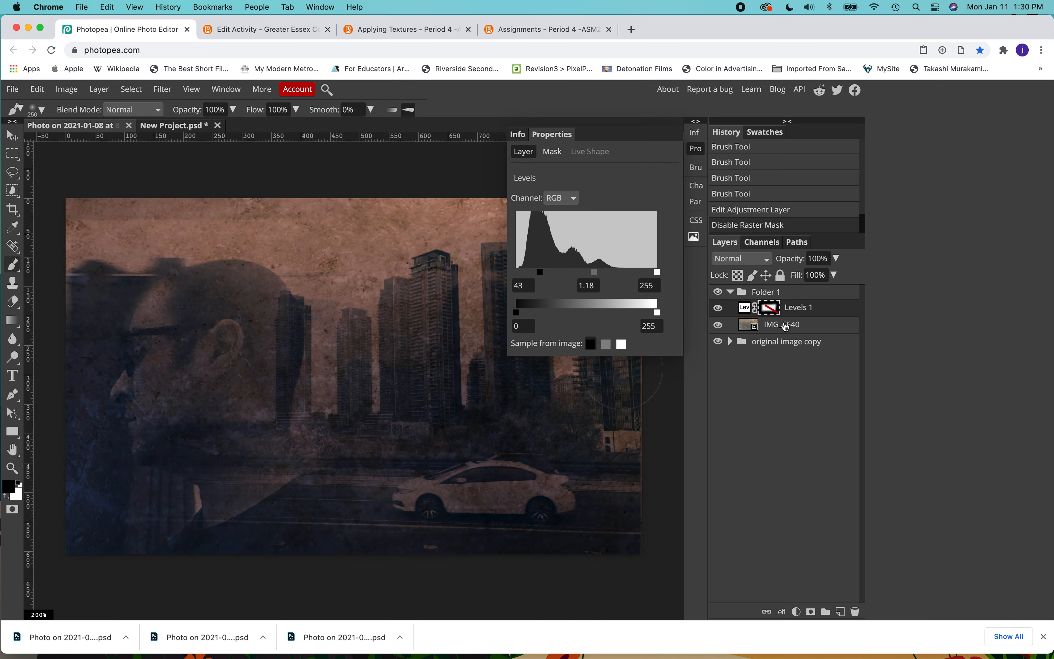
Set Folder 1's opacity to 64% and its blend mode to Color Dodge
left_click(780, 296)
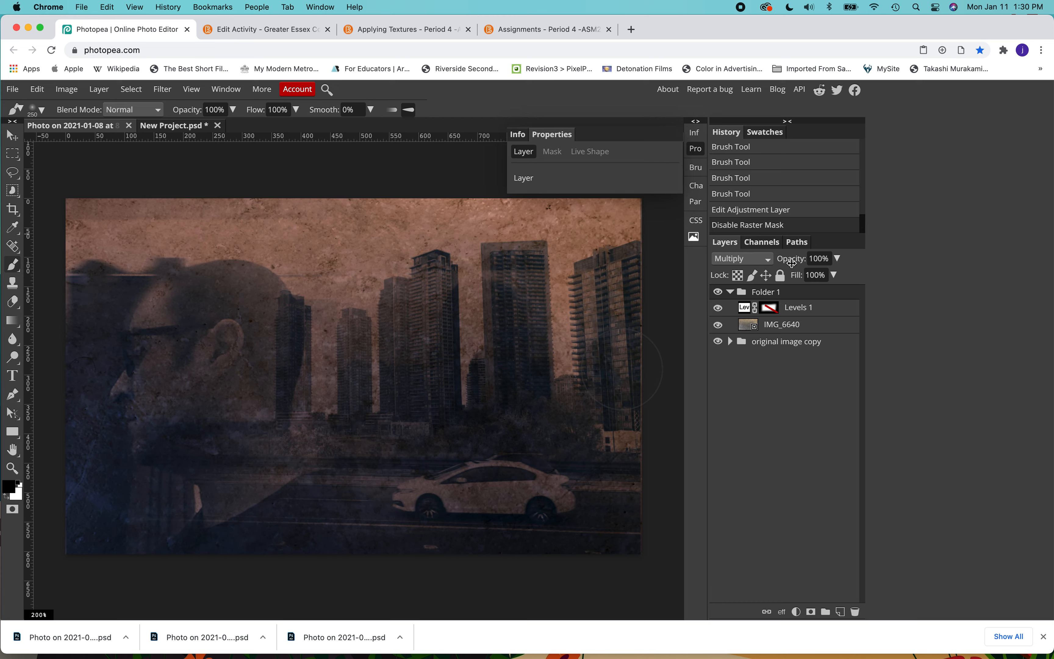
left_click_drag(798, 259, 772, 262)
left_click(769, 261)
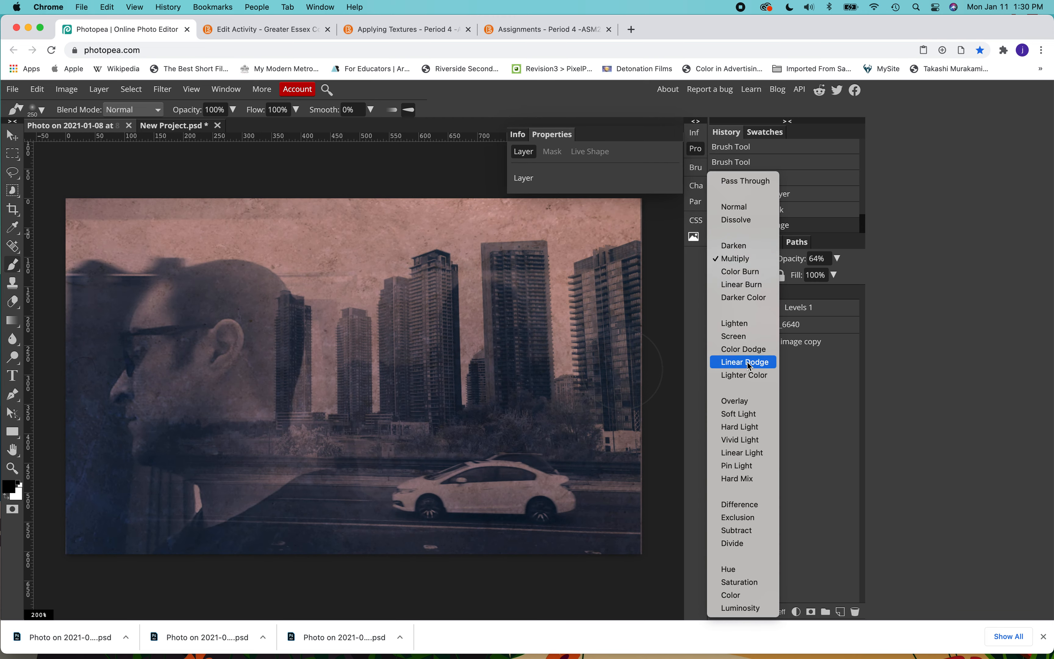
left_click(746, 348)
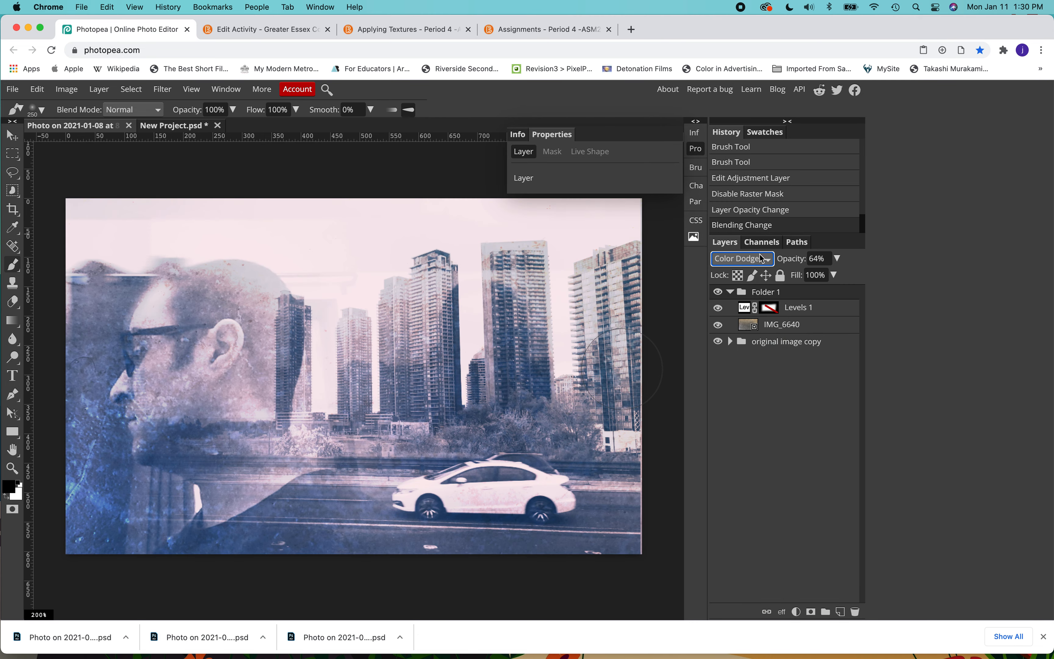
Toggle Levels 1 to compare its effect, and set its black input to 97 and white input to 249
left_click(718, 308)
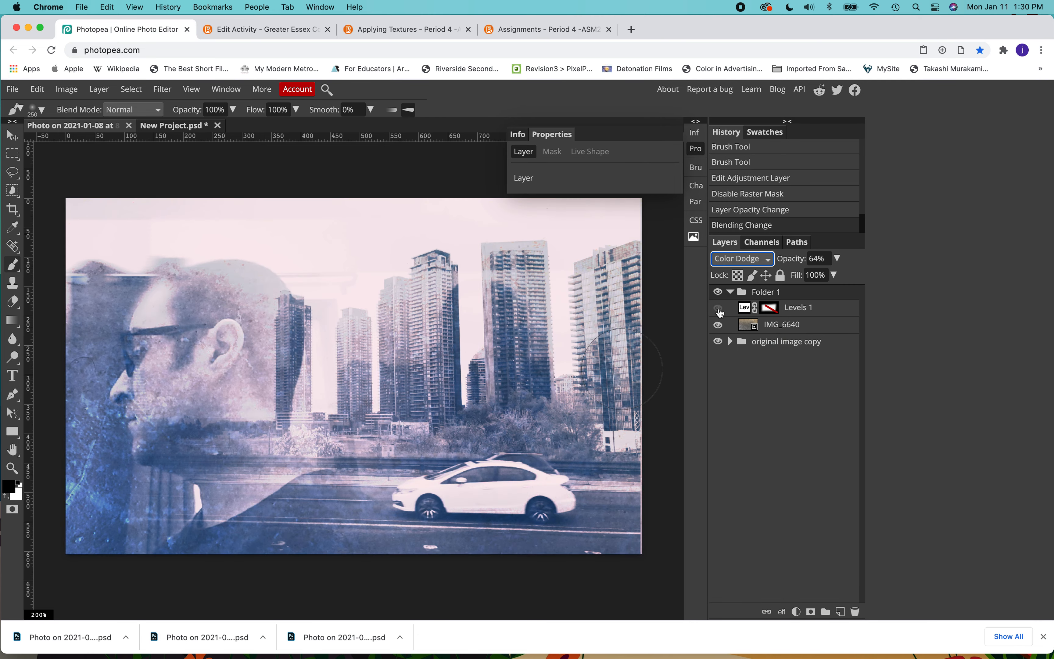
left_click(718, 308)
left_click(745, 307)
mouse_move(529, 271)
left_mouse_down()
mouse_move(670, 266)
mouse_move(570, 271)
left_mouse_up()
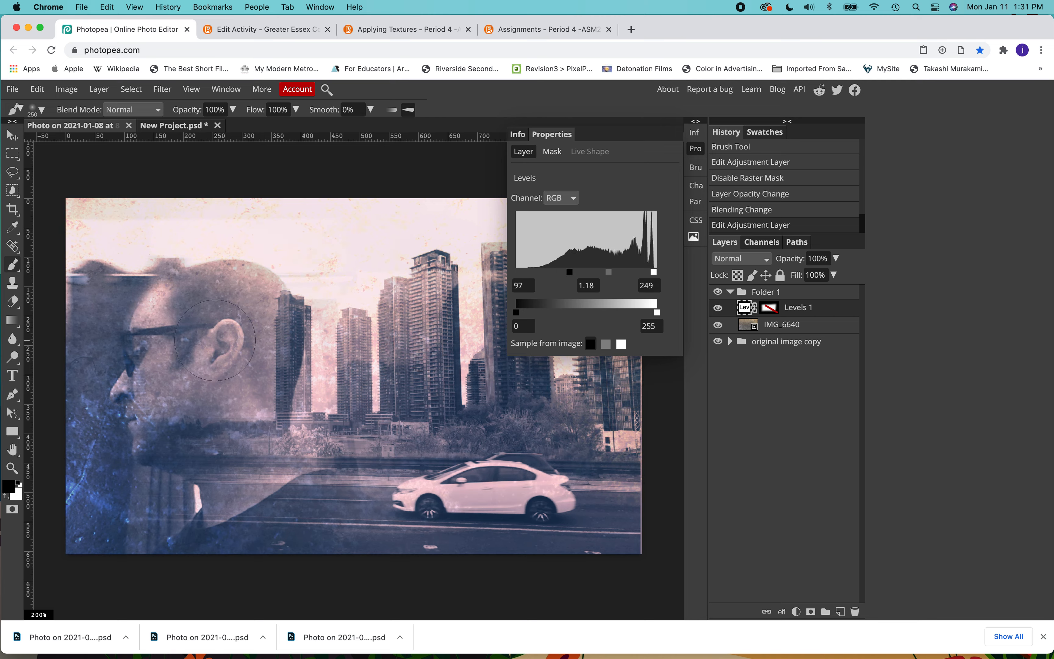
Hide Levels 1 and the original image copy folder to examine the IMG_6640 texture on its own
left_click(718, 308)
right_click(769, 308)
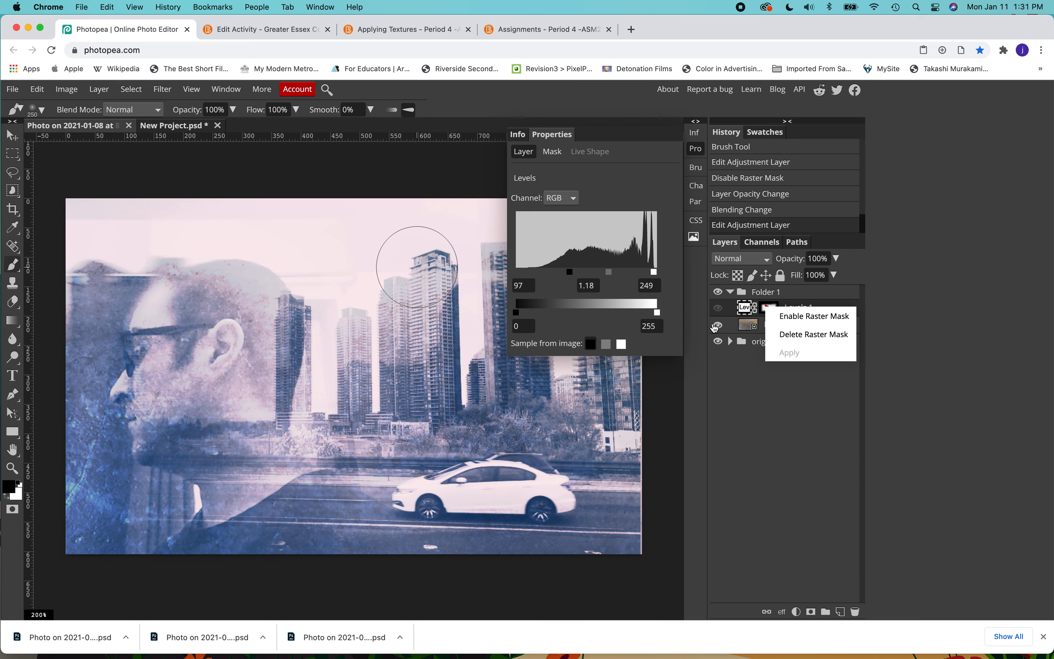
left_click(731, 318)
left_click(719, 340)
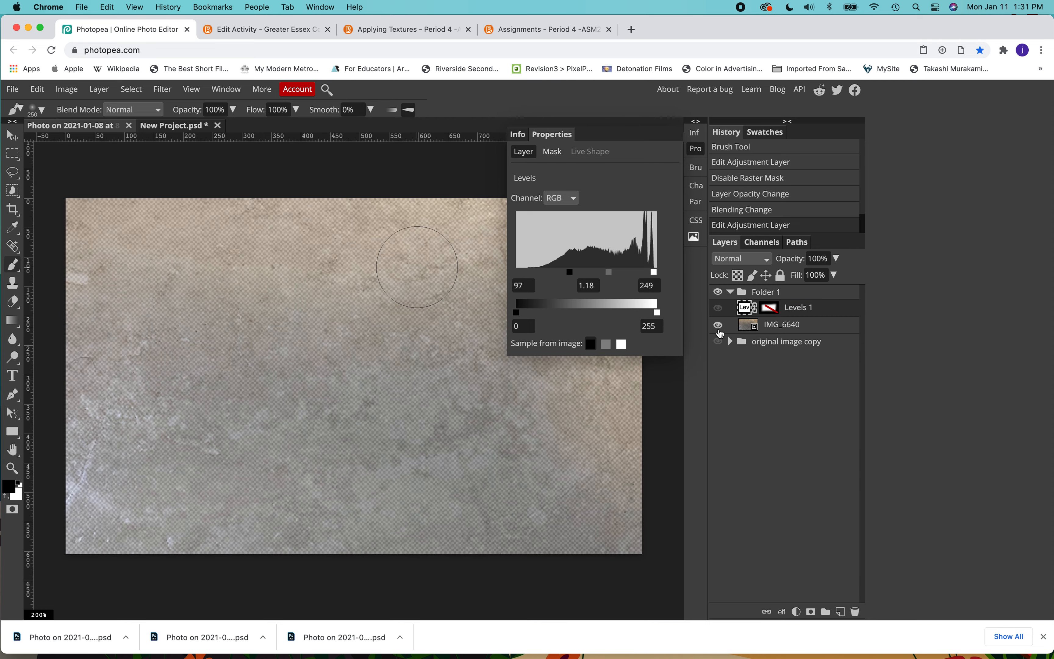
left_click(718, 325)
left_click(719, 326)
Raise Folder 1's opacity to 100% and show Levels 1 and the original image copy folder again
left_click(760, 293)
left_click_drag(797, 258, 904, 259)
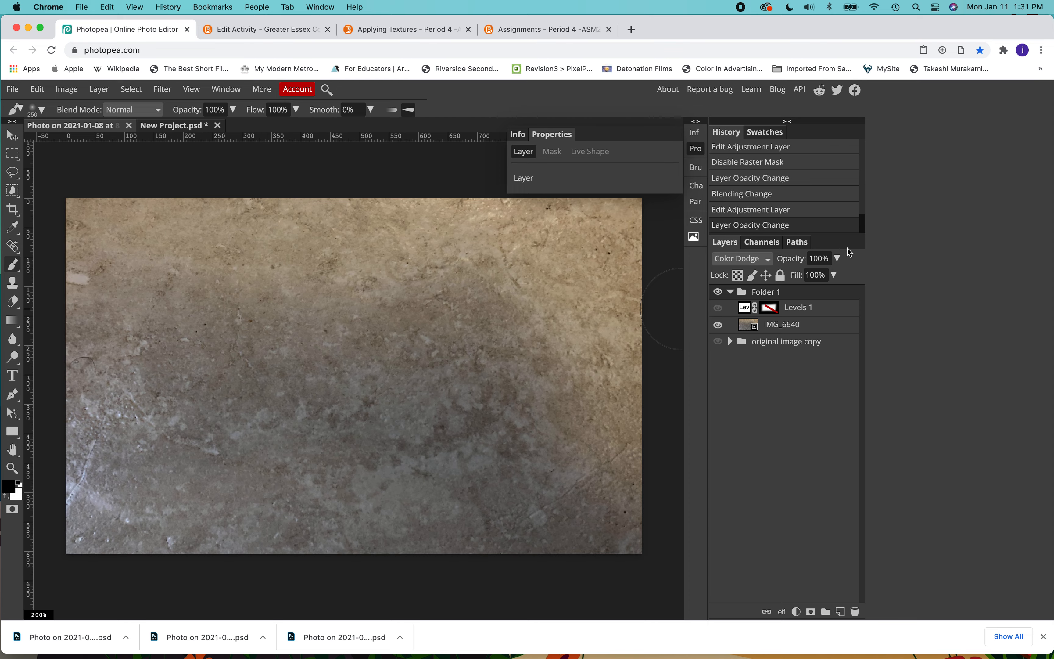
left_click(718, 308)
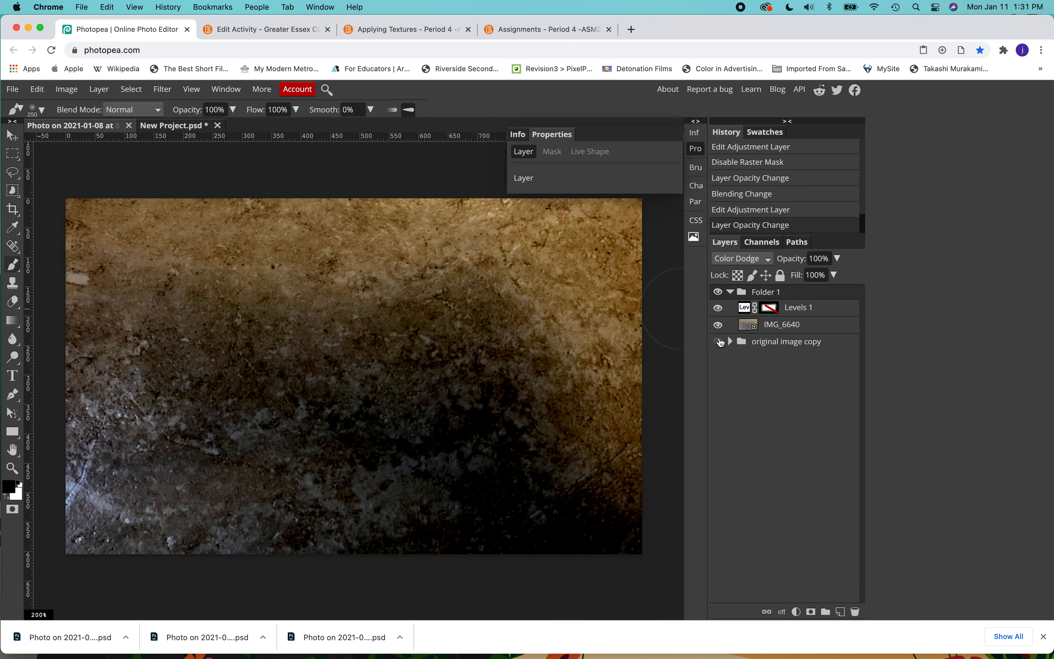
left_click(719, 341)
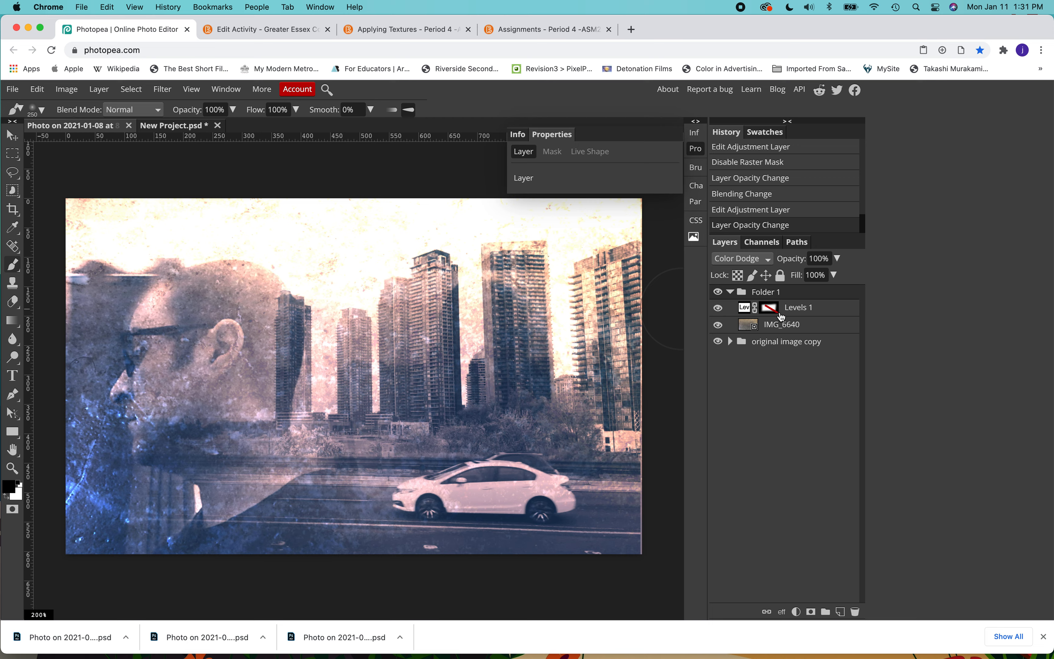
mouse_move(800, 260)
left_mouse_down()
mouse_move(782, 259)
mouse_move(813, 261)
left_mouse_up()
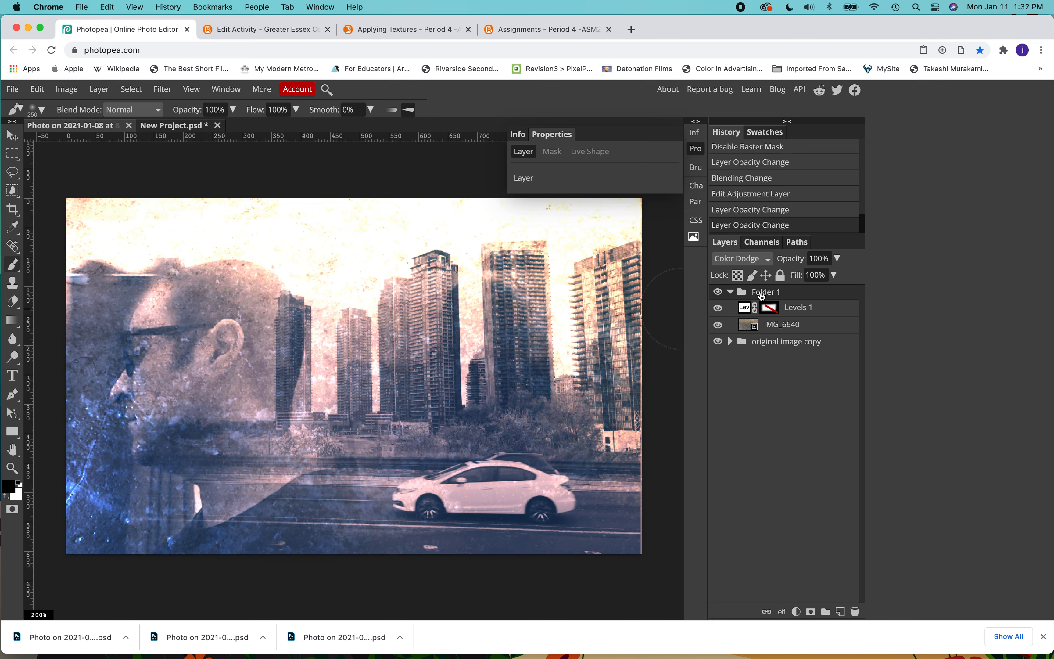
Add a Black & White adjustment layer above IMG_6640 and move it above Levels 1 inside Folder 1
left_click(796, 310)
left_click(795, 326)
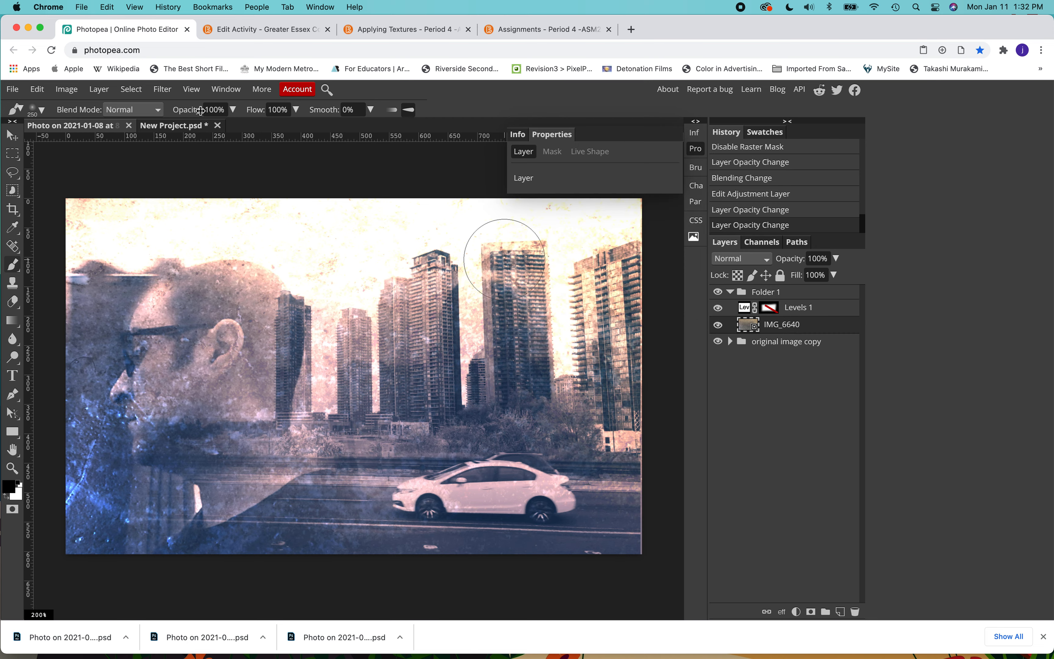
left_click(108, 95)
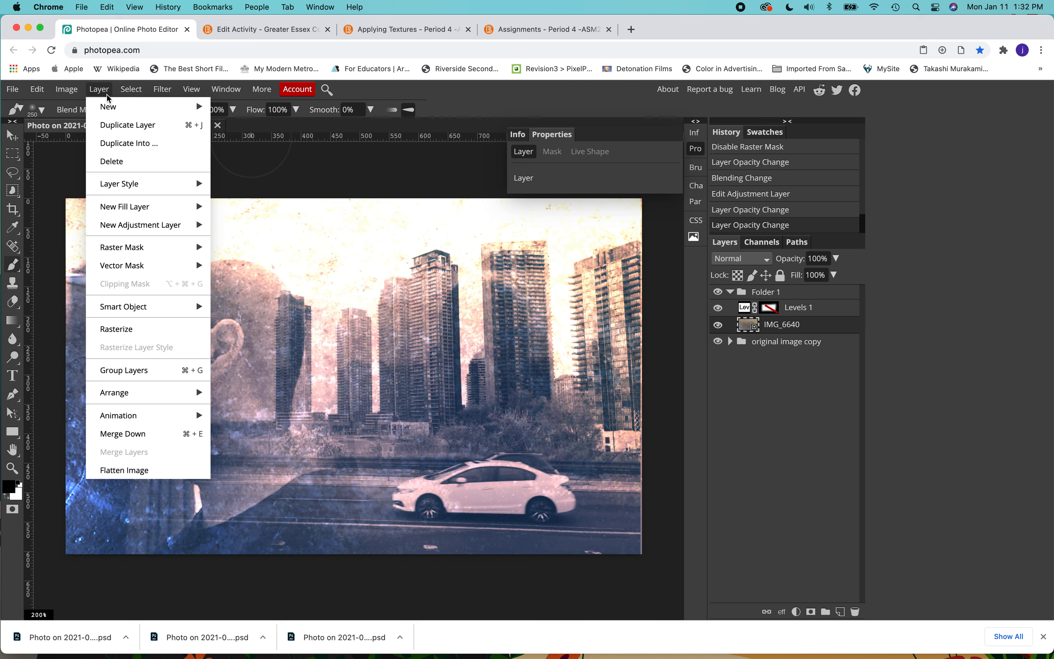
mouse_move(155, 226)
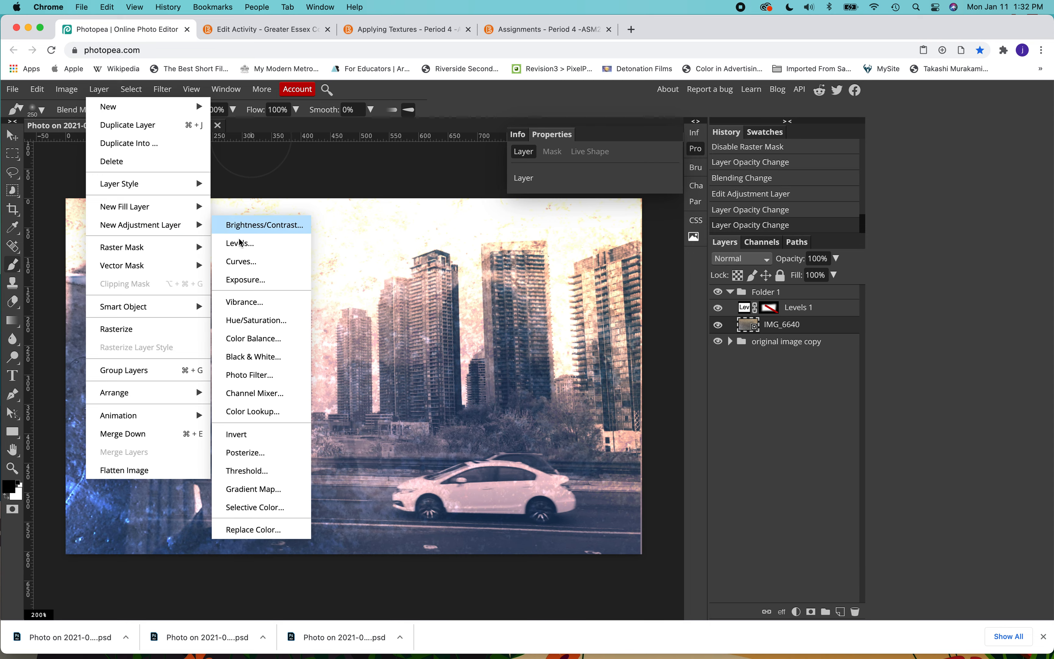
left_click(246, 358)
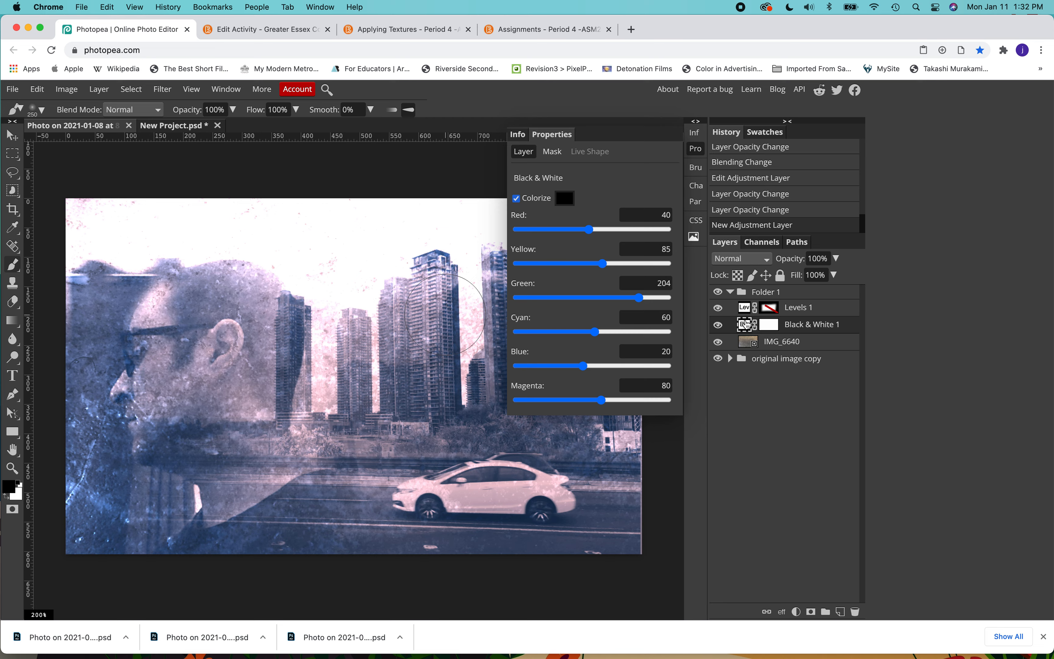
left_click_drag(820, 325, 825, 307)
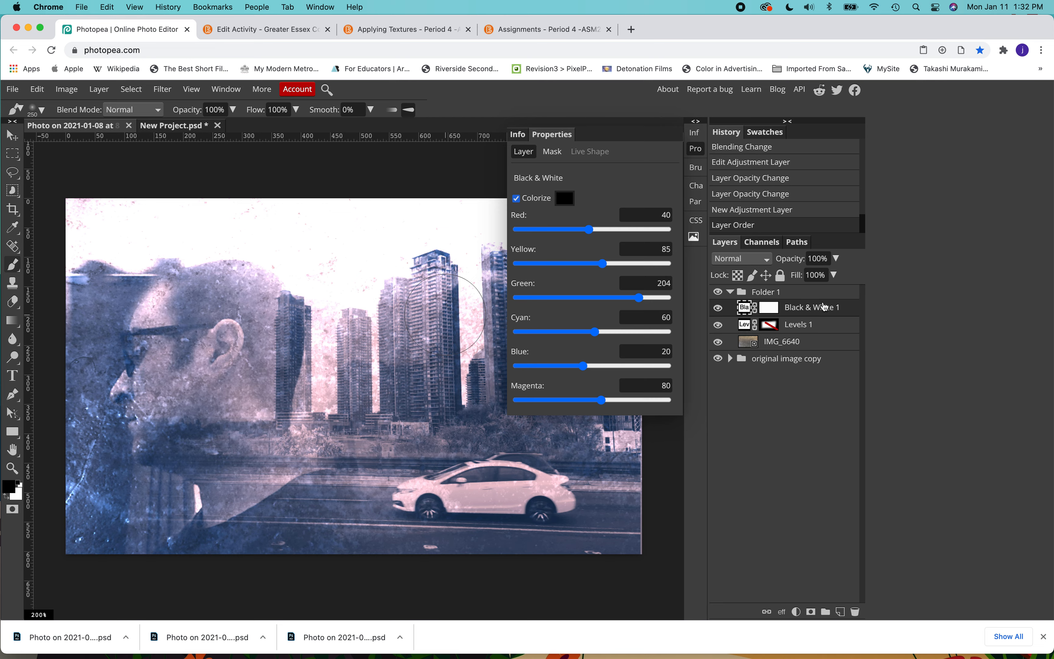
Set the Black & White adjustment's green value to 228 and its yellow value to about -95
left_click(807, 365)
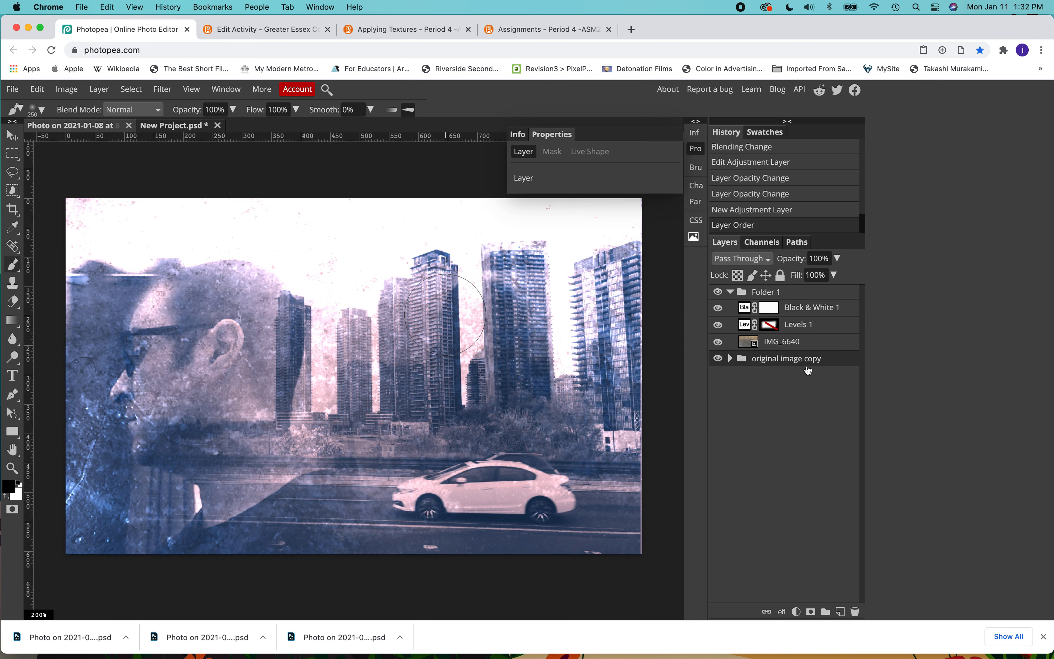
left_click(746, 308)
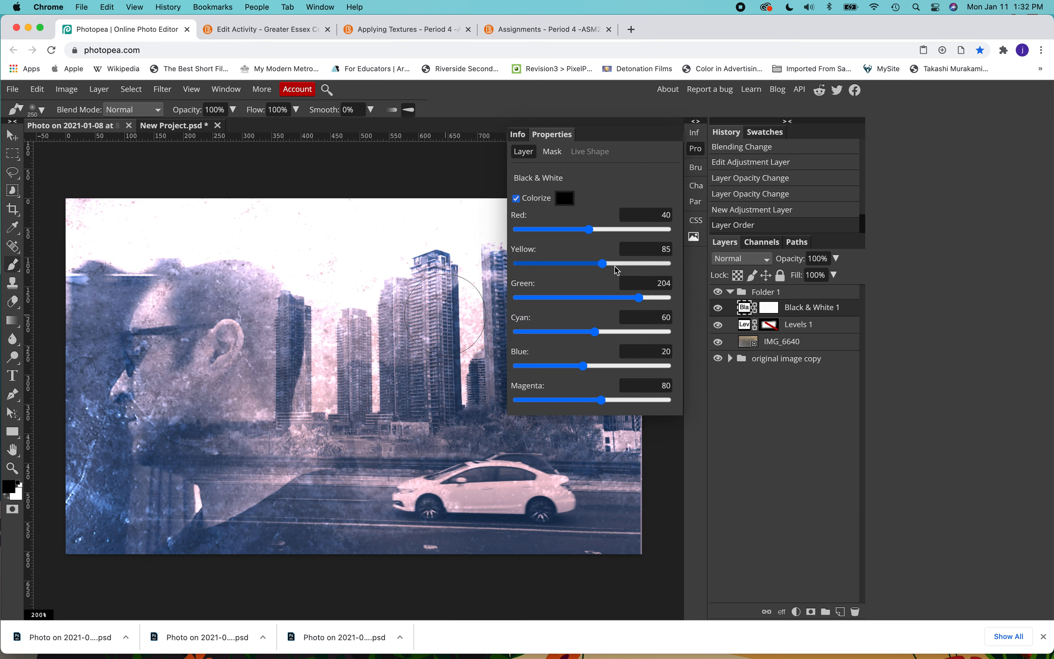
mouse_move(639, 298)
left_mouse_down()
mouse_move(556, 299)
mouse_move(645, 294)
left_mouse_up()
left_click_drag(604, 263, 549, 265)
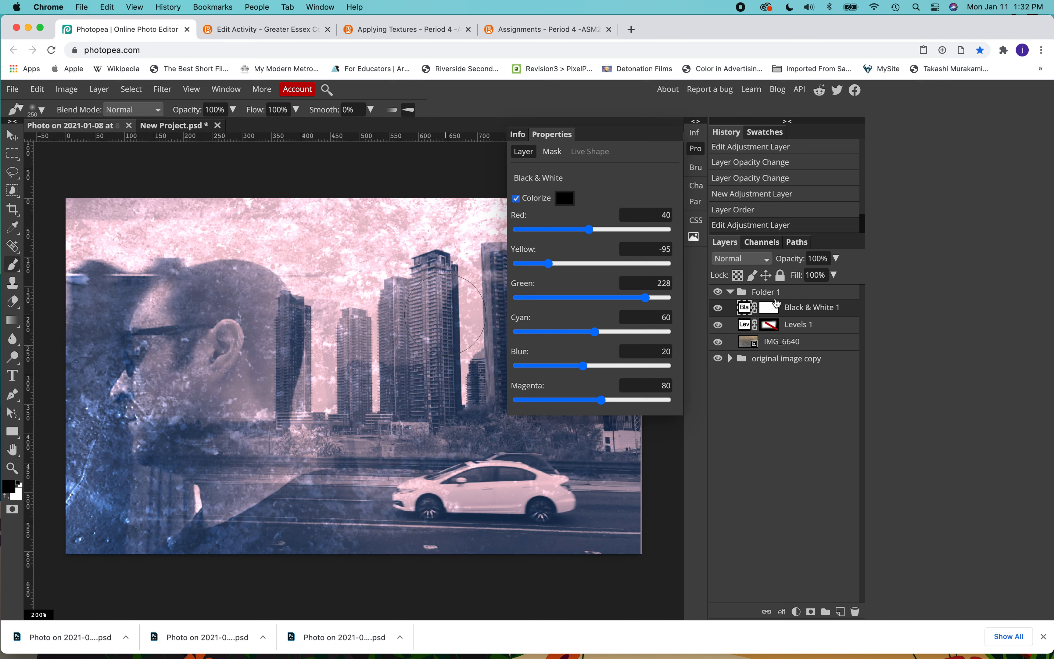
mouse_move(550, 265)
left_mouse_down()
mouse_move(579, 259)
mouse_move(552, 264)
left_mouse_up()
Review the blend modes available for Folder 1, keeping Color Dodge
left_click(788, 296)
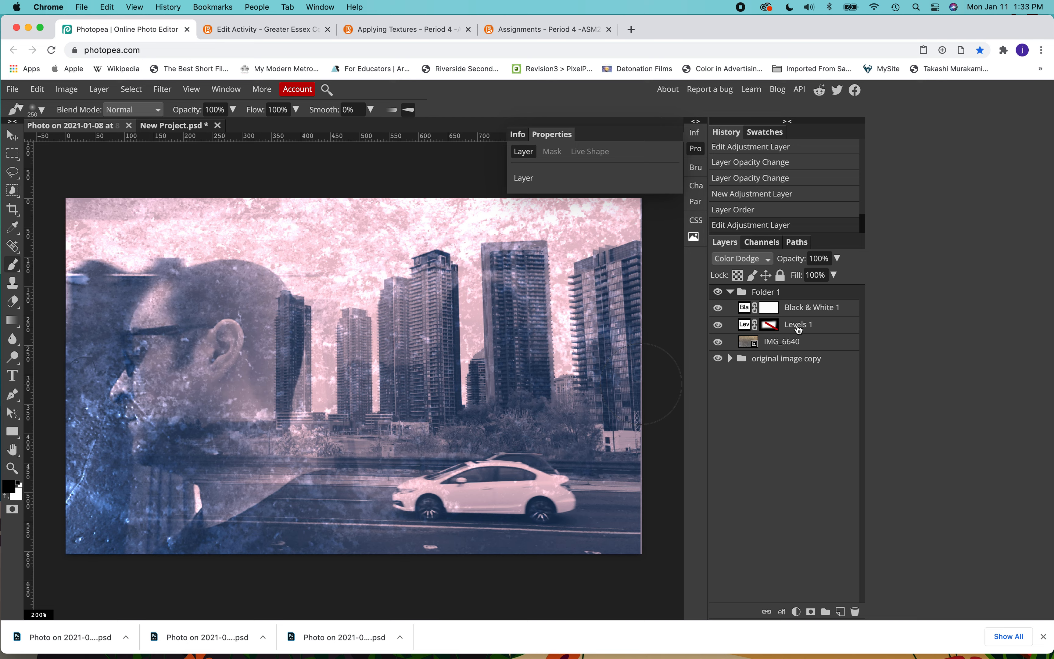
left_click(767, 267)
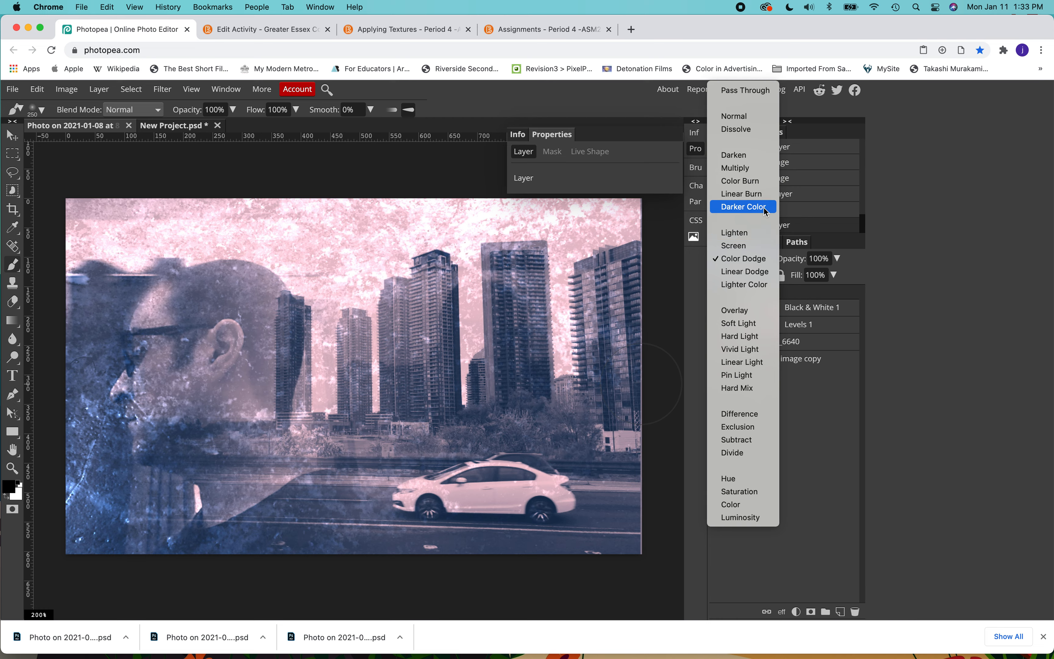
left_click(765, 265)
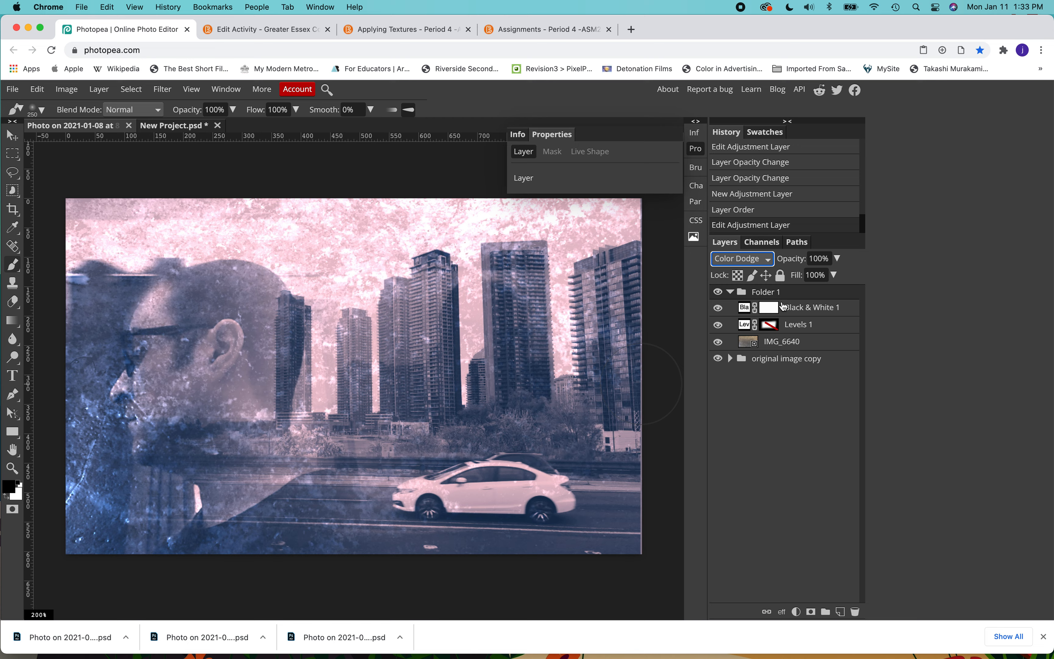
left_click(769, 295)
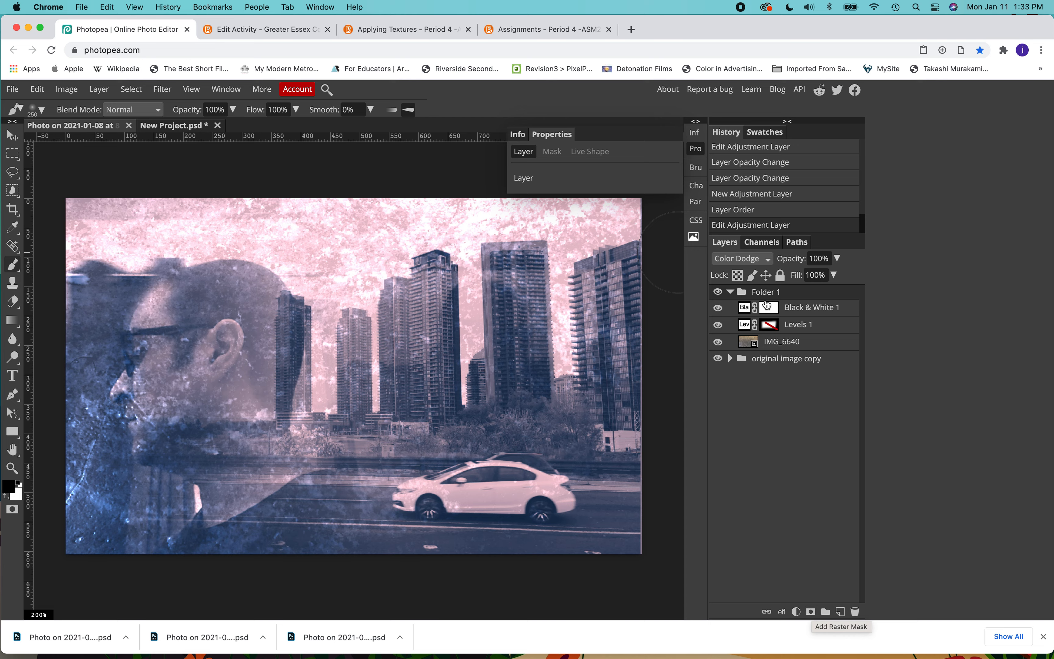
left_click(748, 261)
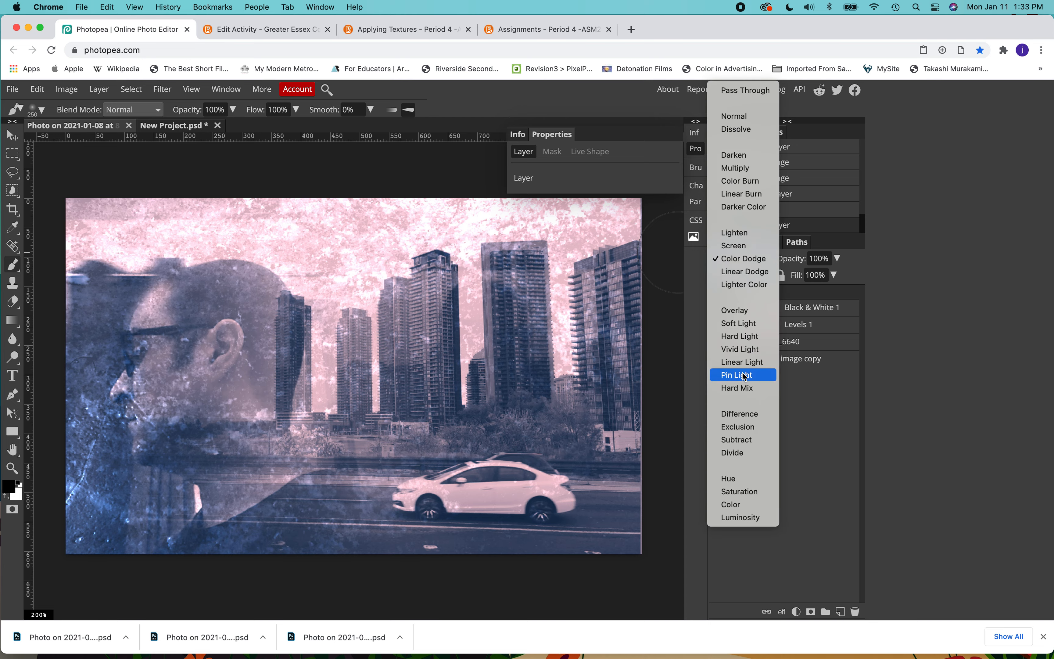
left_click(746, 259)
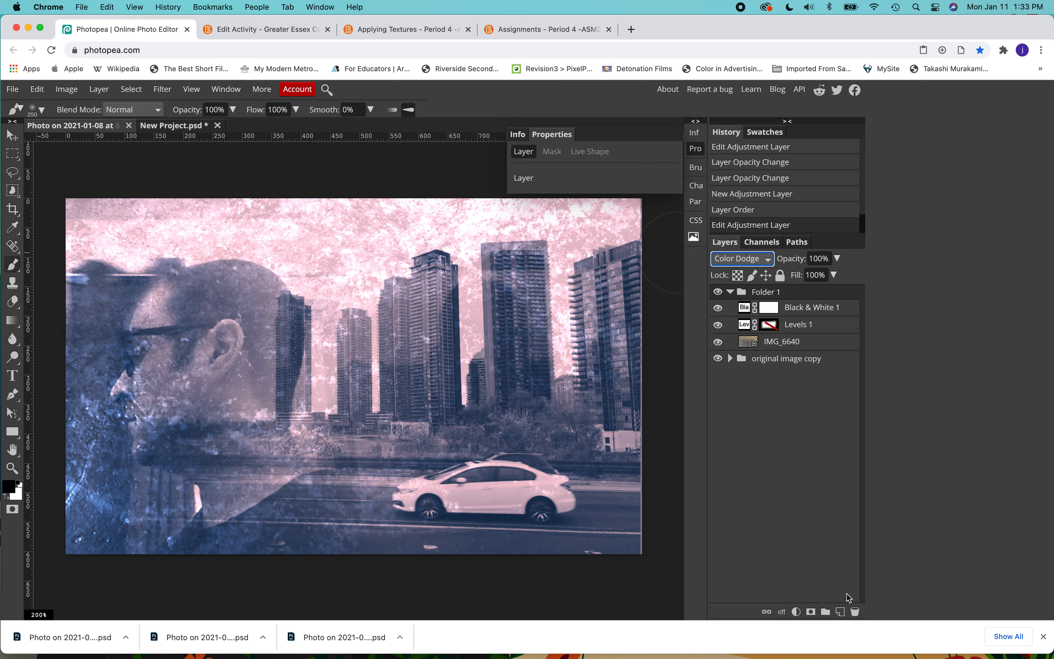
Add a raster mask to Folder 1 and paint black over the head and central buildings to clear the texture there
left_click(812, 612)
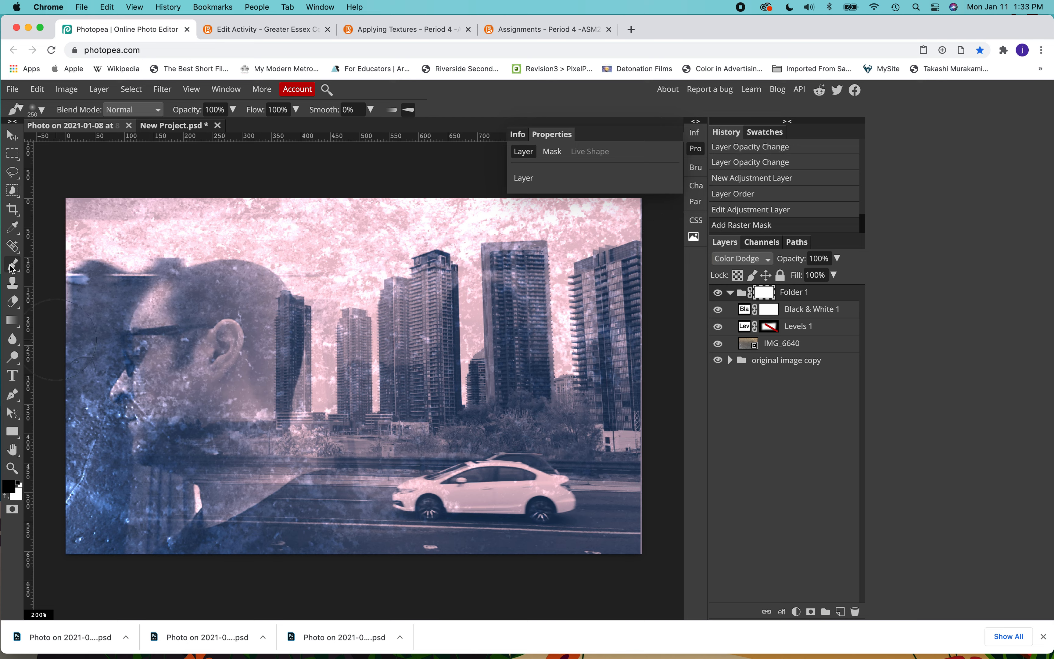
mouse_move(342, 315)
left_mouse_down()
mouse_move(322, 296)
mouse_move(252, 314)
mouse_move(170, 406)
mouse_move(313, 414)
mouse_move(464, 328)
mouse_move(384, 279)
mouse_move(207, 346)
mouse_move(153, 377)
mouse_move(144, 414)
mouse_move(228, 428)
mouse_move(389, 427)
mouse_move(465, 402)
mouse_move(456, 303)
mouse_move(436, 272)
mouse_move(504, 287)
mouse_move(557, 327)
mouse_move(487, 486)
left_mouse_up()
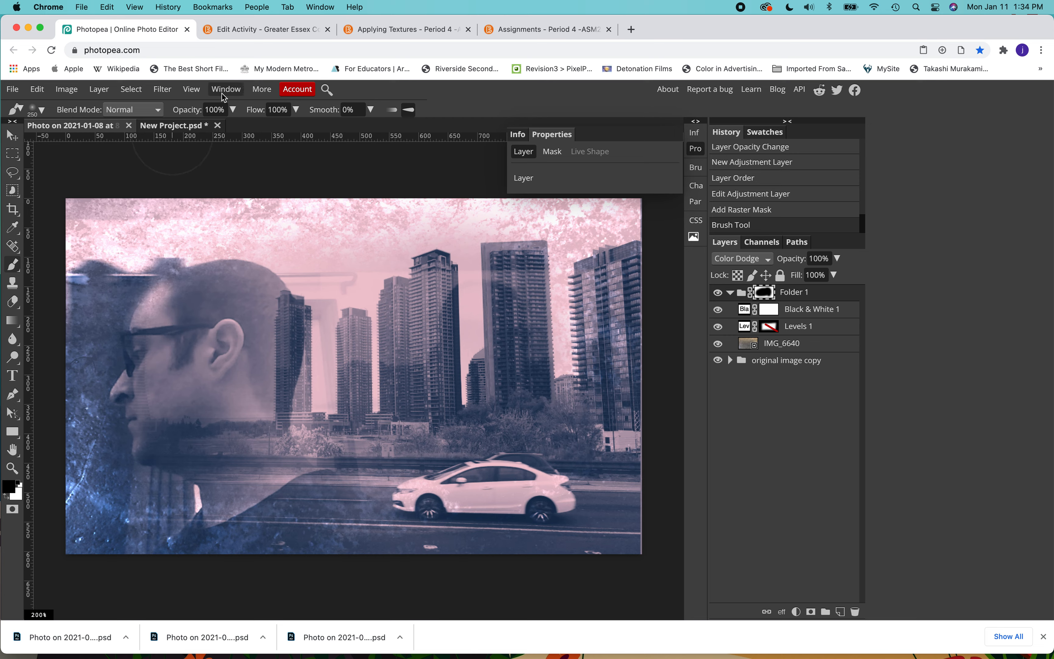
Paint white on Folder 1's mask, starting at 27% brush opacity, to partly restore the texture over the face and buildings
left_click_drag(188, 107, 141, 110)
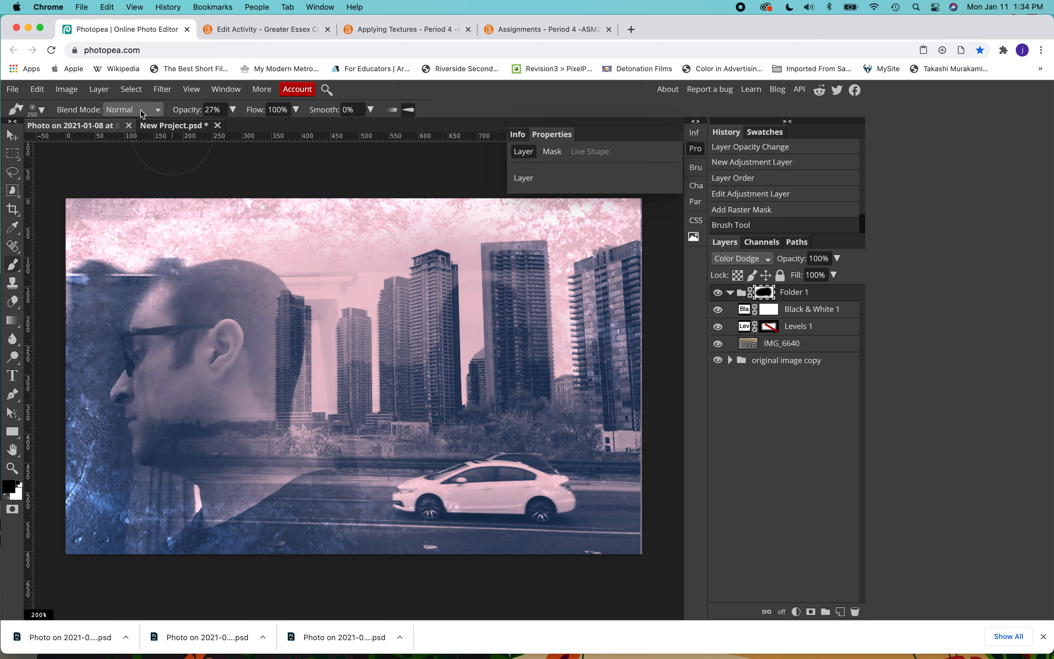
key("x")
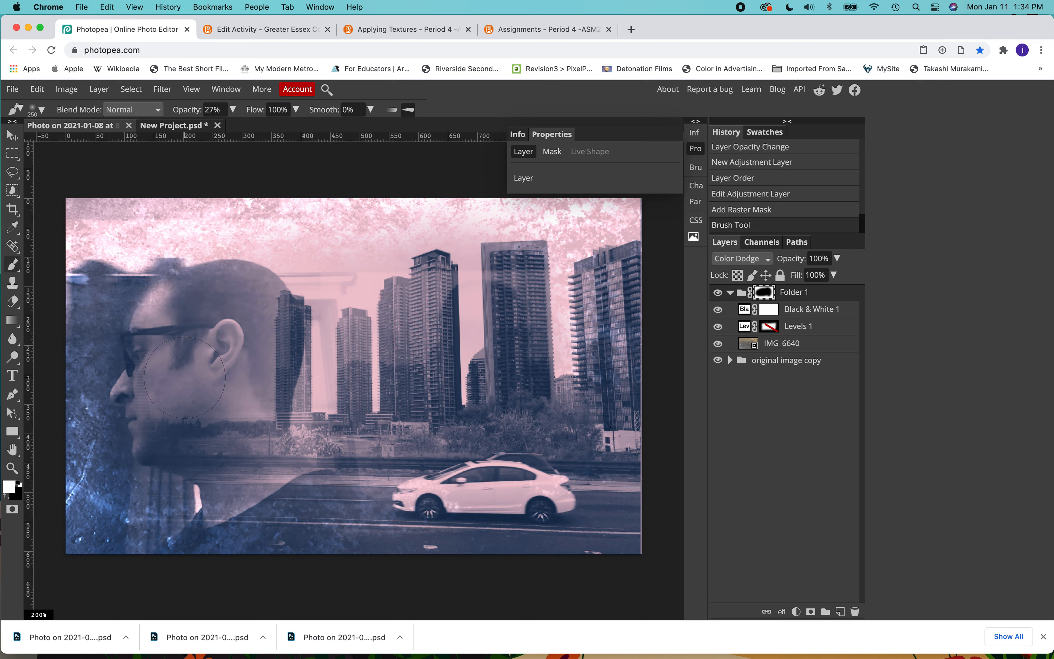
mouse_move(200, 372)
left_mouse_down()
mouse_move(154, 316)
mouse_move(174, 349)
left_mouse_up()
mouse_move(240, 362)
left_mouse_down()
mouse_move(232, 324)
mouse_move(252, 369)
mouse_move(296, 304)
mouse_move(298, 270)
mouse_move(468, 253)
left_mouse_up()
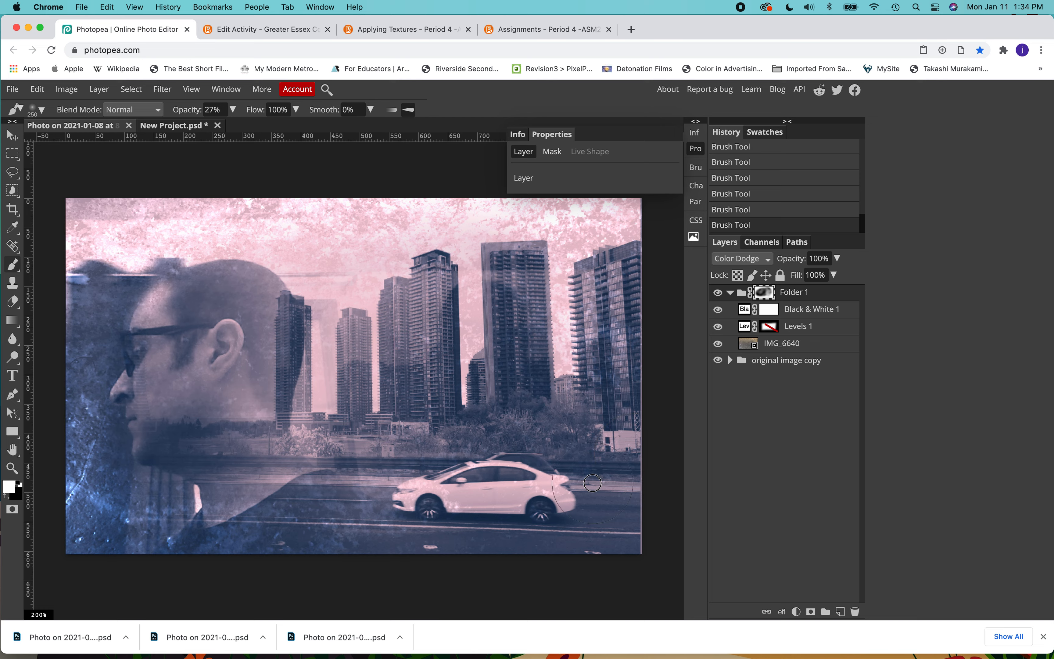
key("0")
left_click(71, 410)
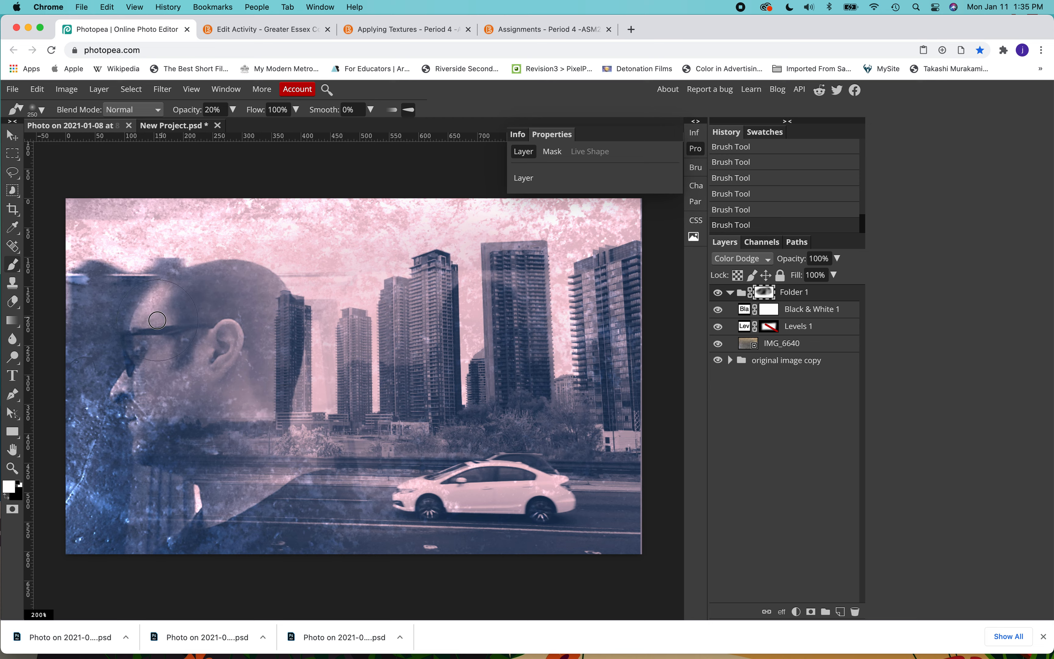
Paint black on Folder 1's mask at 20% brush opacity to soften the texture around the face and chin
key("x")
mouse_move(71, 496)
left_mouse_down()
mouse_move(100, 495)
mouse_move(84, 481)
mouse_move(75, 511)
mouse_move(74, 481)
mouse_move(64, 526)
mouse_move(76, 487)
mouse_move(72, 547)
mouse_move(101, 441)
left_mouse_up()
mouse_move(168, 378)
left_mouse_down()
mouse_move(155, 367)
mouse_move(147, 422)
mouse_move(137, 396)
mouse_move(143, 413)
mouse_move(118, 431)
mouse_move(132, 451)
left_mouse_up()
left_click(146, 452)
left_click(132, 458)
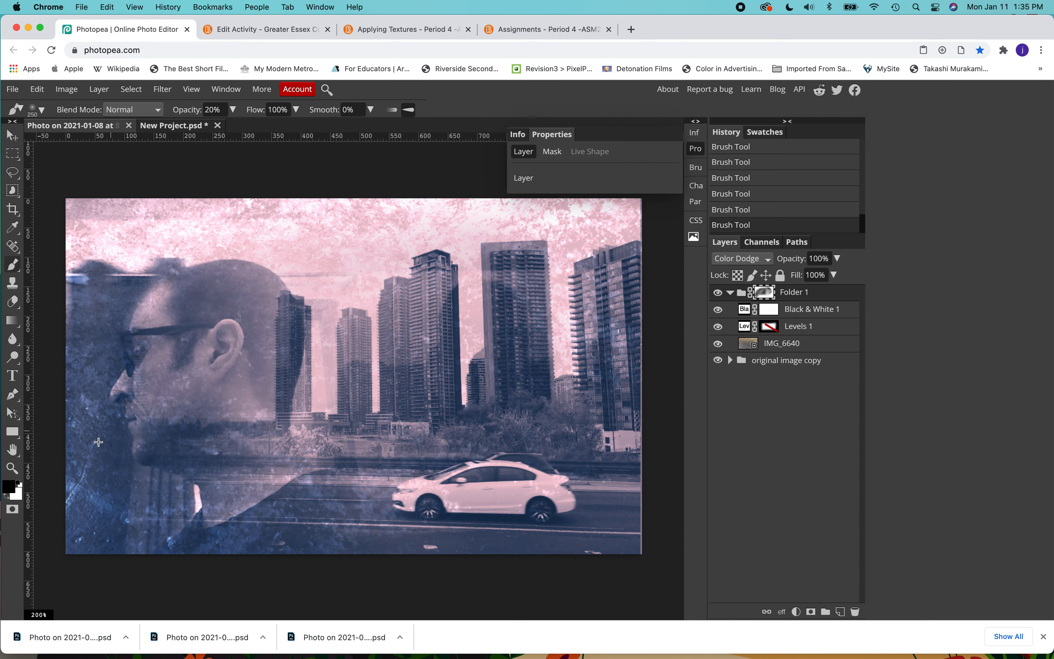
Paint black on the mask with a size 150 brush at 90% opacity along the neck and the background in front of the face
scroll(99, 442, "up", 5)
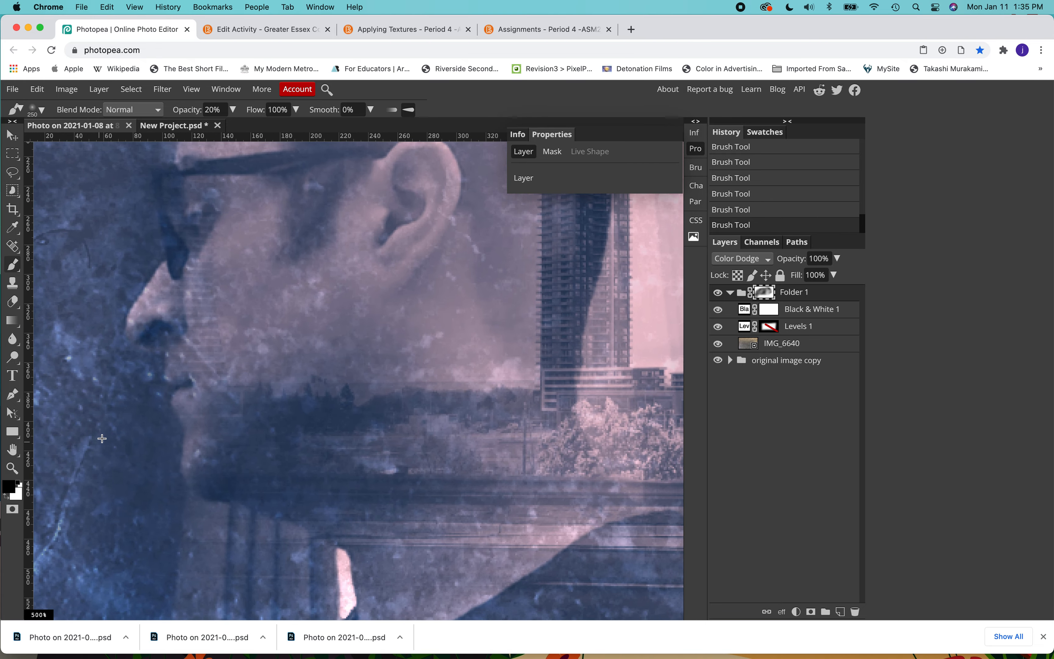
left_click_drag(137, 415, 310, 370)
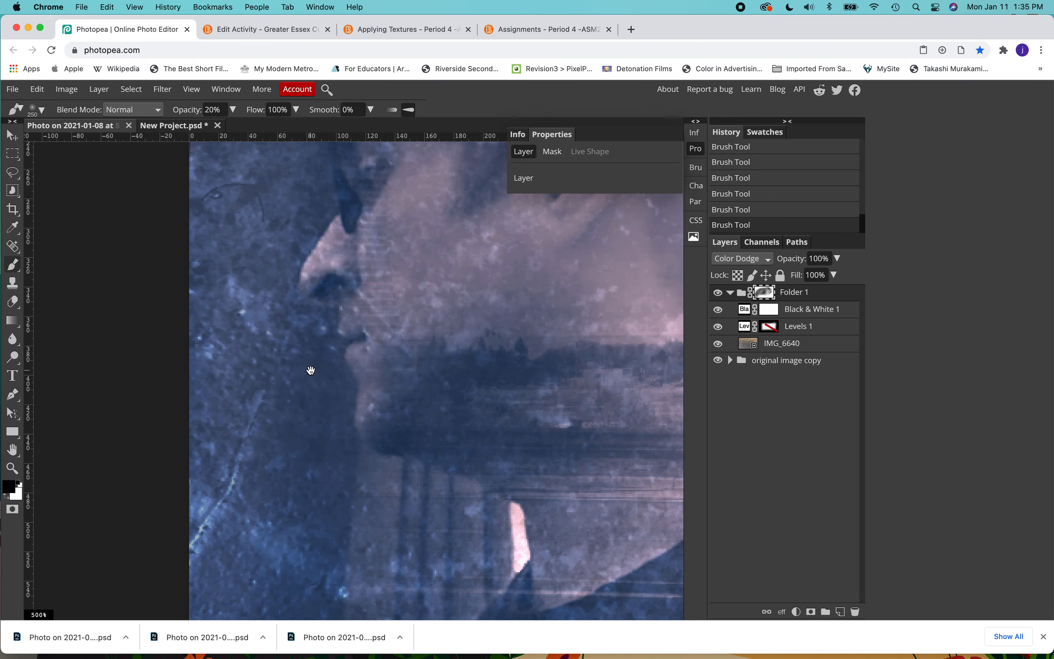
left_click_drag(426, 366, 289, 357)
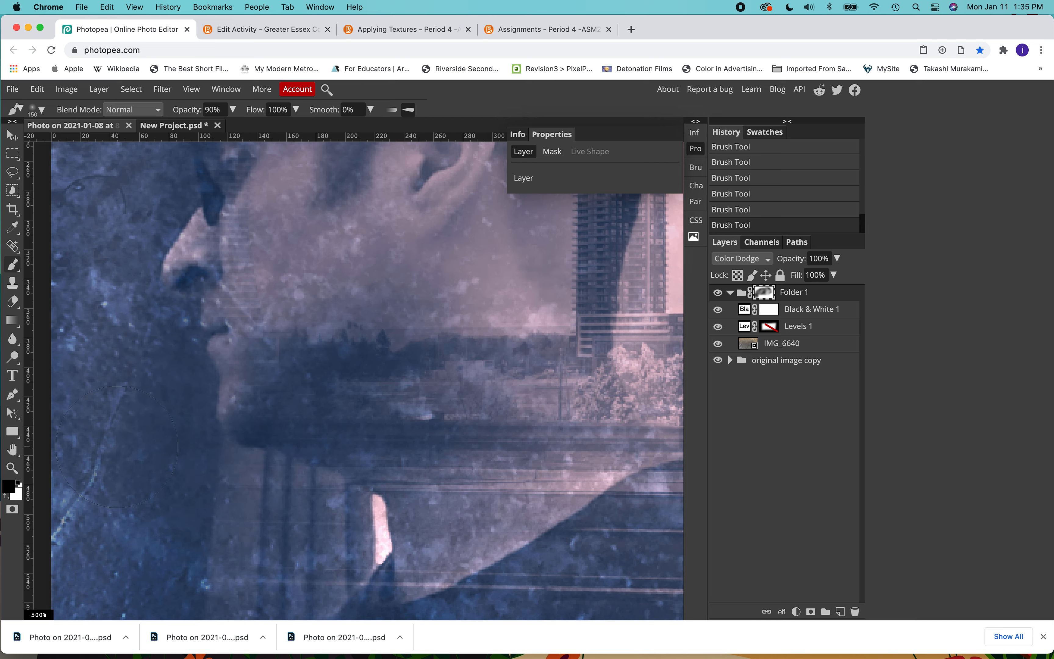
left_click_drag(339, 562, 231, 524)
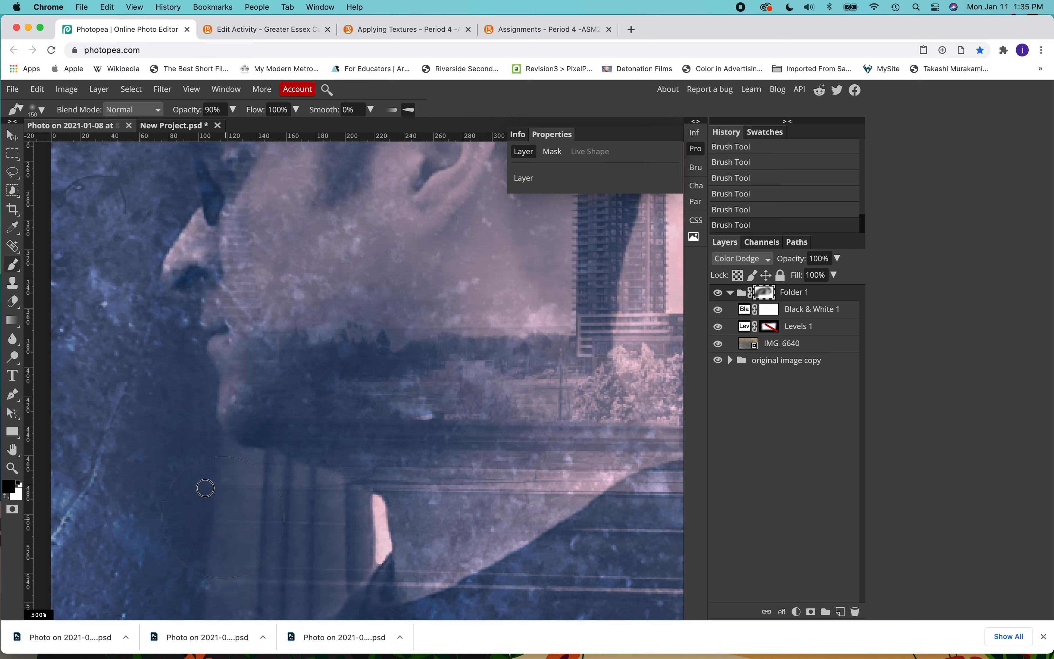
left_click_drag(128, 333, 104, 287)
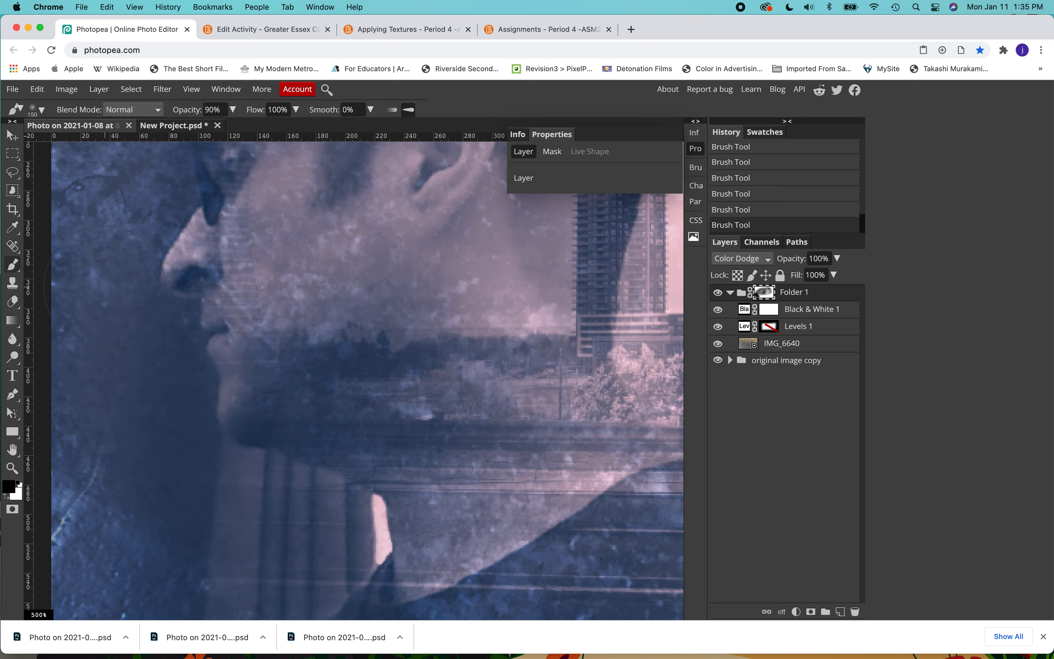
left_click_drag(119, 210, 112, 191)
mouse_move(120, 193)
left_mouse_down()
mouse_move(257, 388)
mouse_move(241, 367)
left_mouse_up()
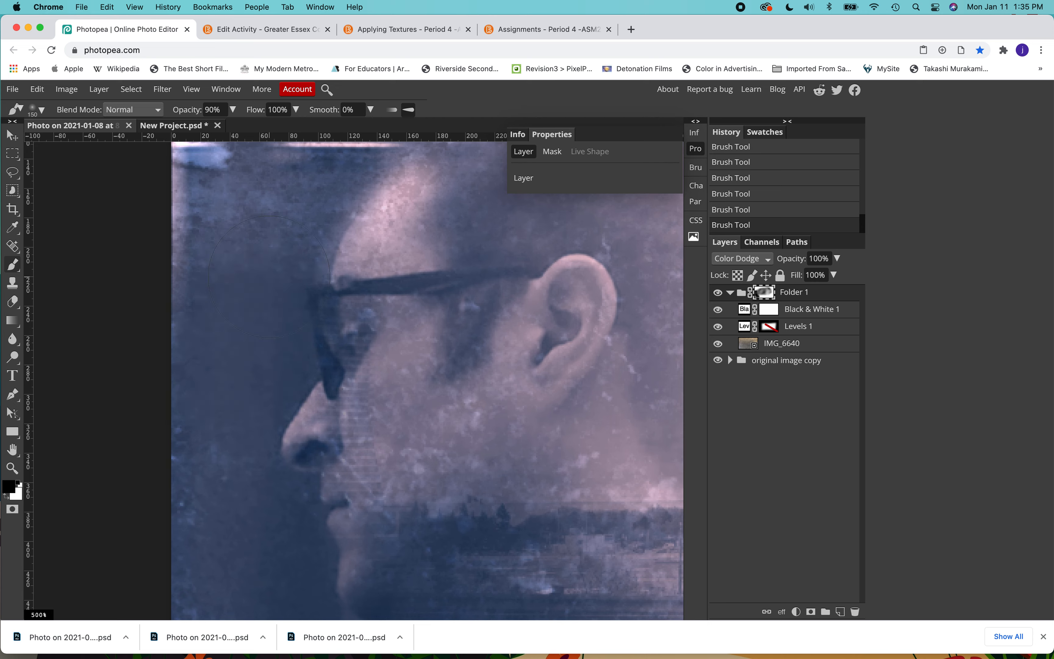
Undo the 50% white stroke and softly repaint white on the mask at 32% brush opacity in front of the face
key("x")
left_click_drag(182, 400, 246, 315)
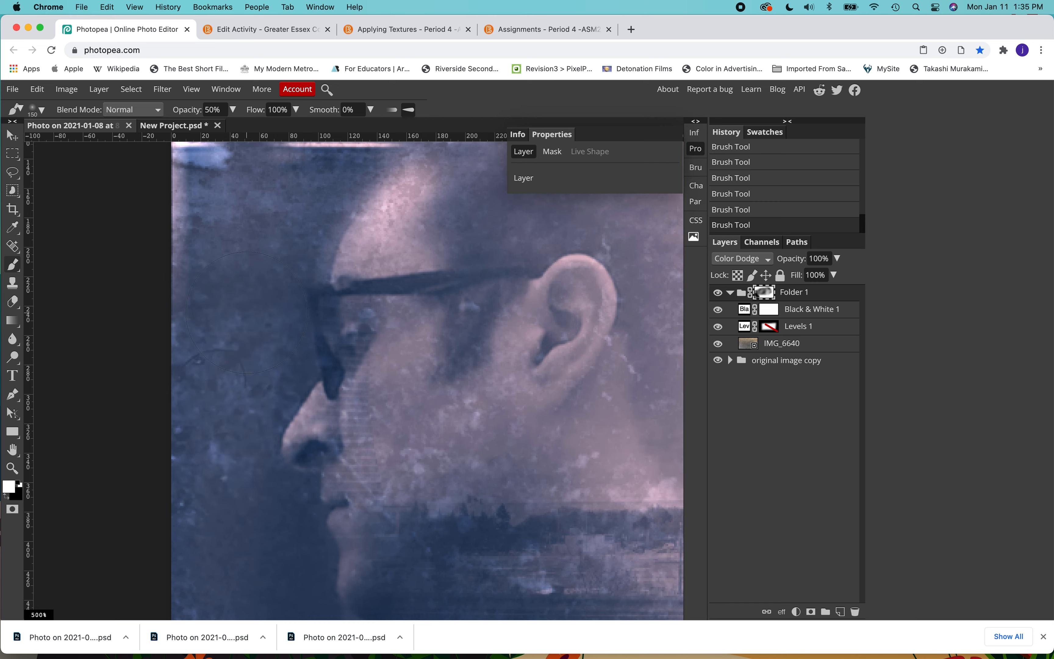
key("super+z")
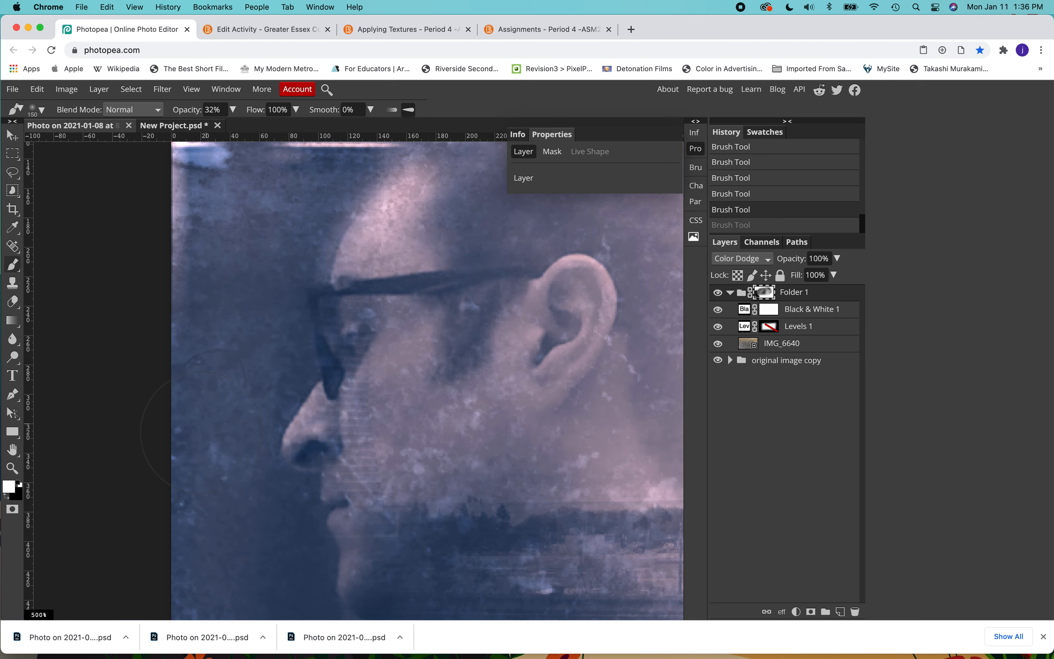
left_click(221, 497)
scroll(287, 400, "down", 10)
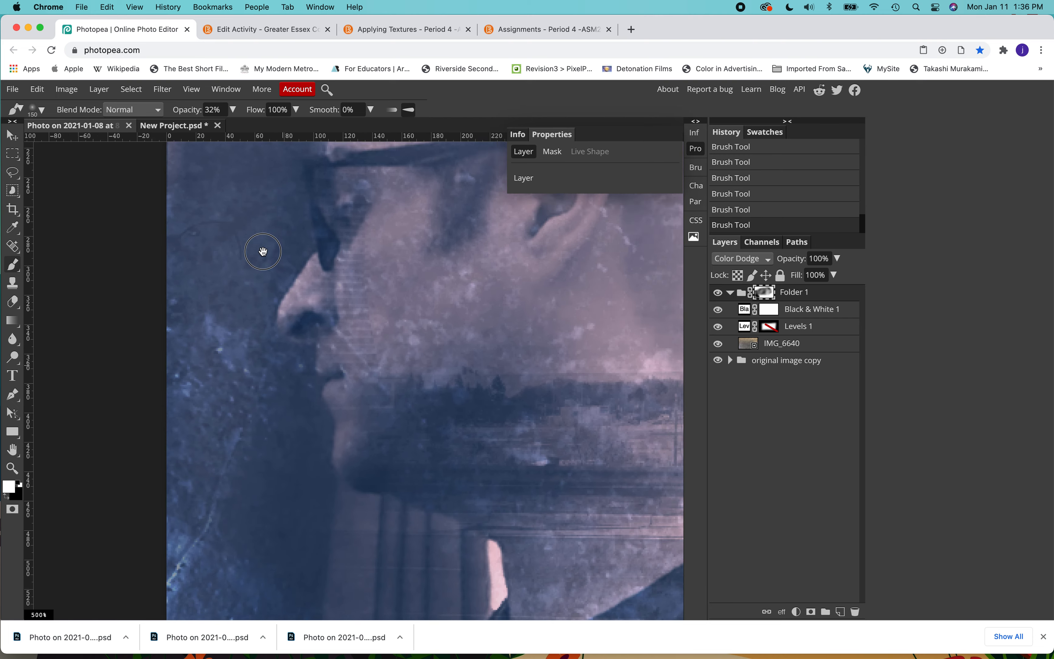
key("x")
scroll(321, 479, "right", 8)
scroll(321, 480, "up", 6)
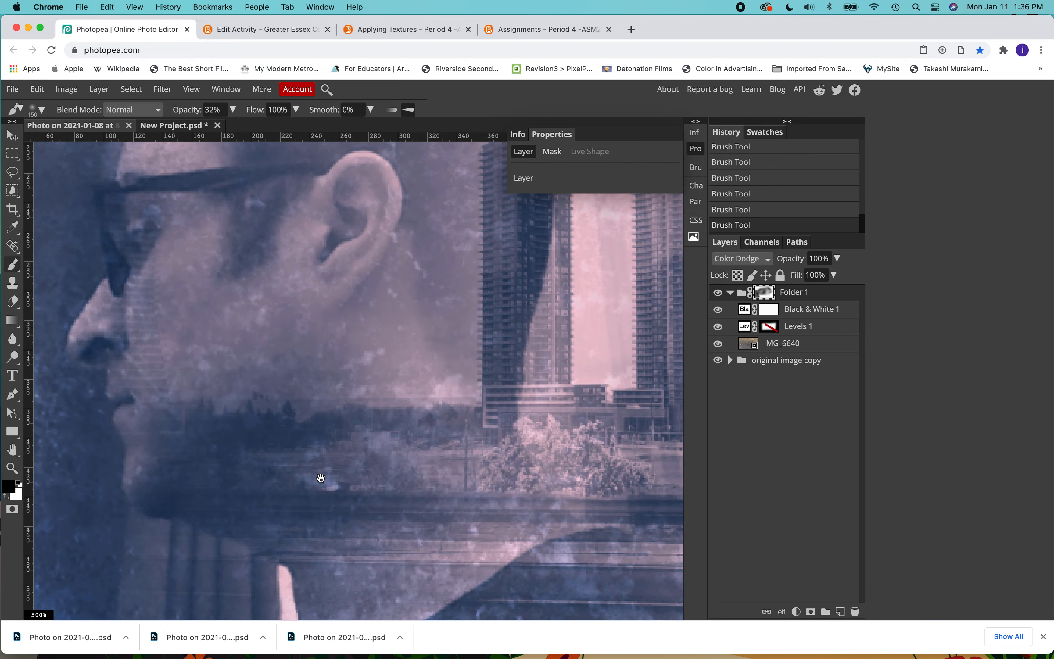
scroll(364, 407, "down", 5)
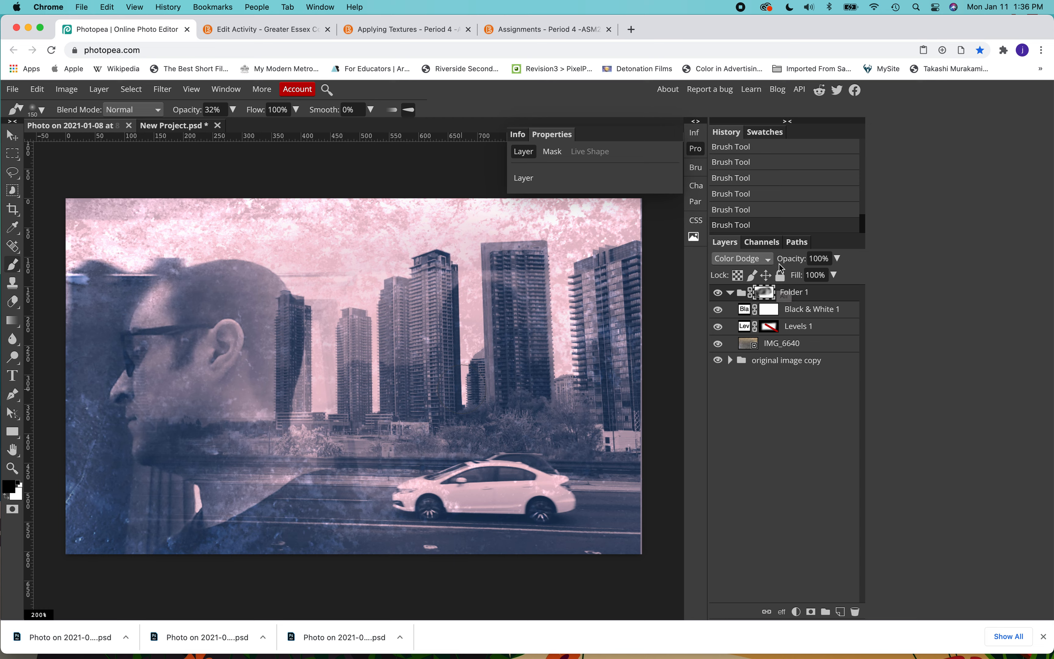
Set Folder 1's opacity to 64% and disable its raster mask
mouse_move(796, 257)
left_mouse_down()
mouse_move(752, 257)
mouse_move(782, 258)
left_mouse_up()
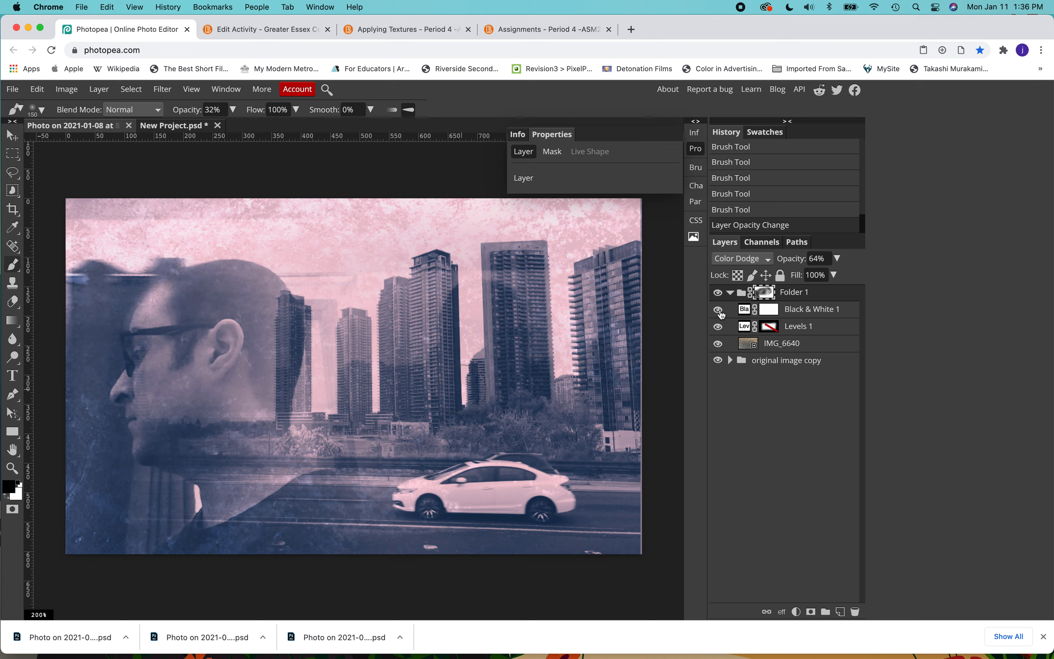
left_click(774, 305)
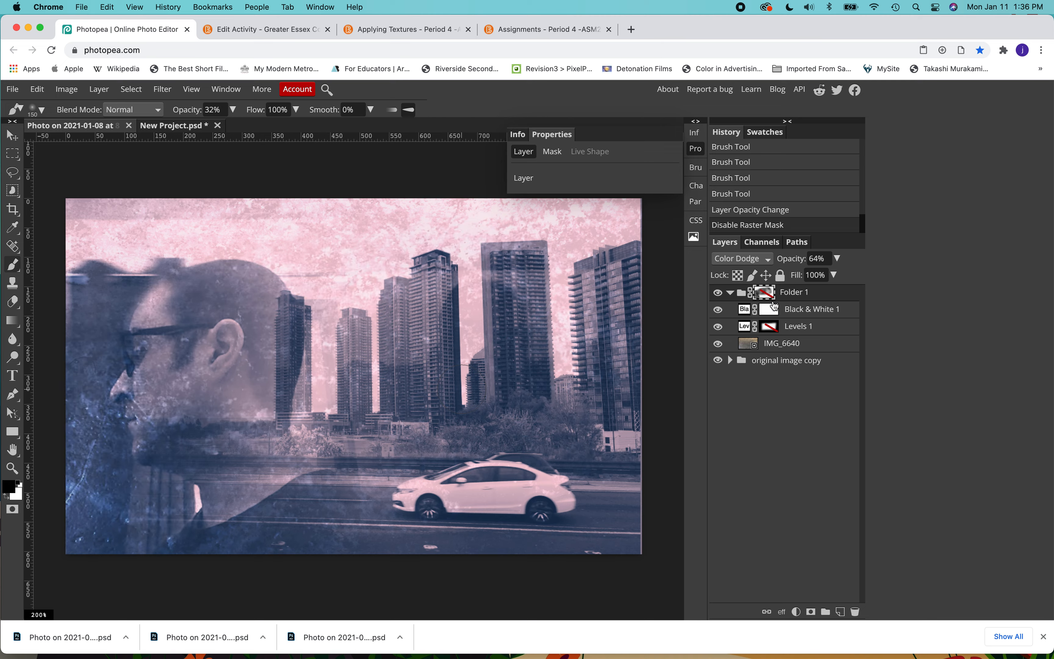
Hide the Black & White 1 and Levels 1 adjustments and set Folder 1's blend mode to Normal
left_click(719, 310)
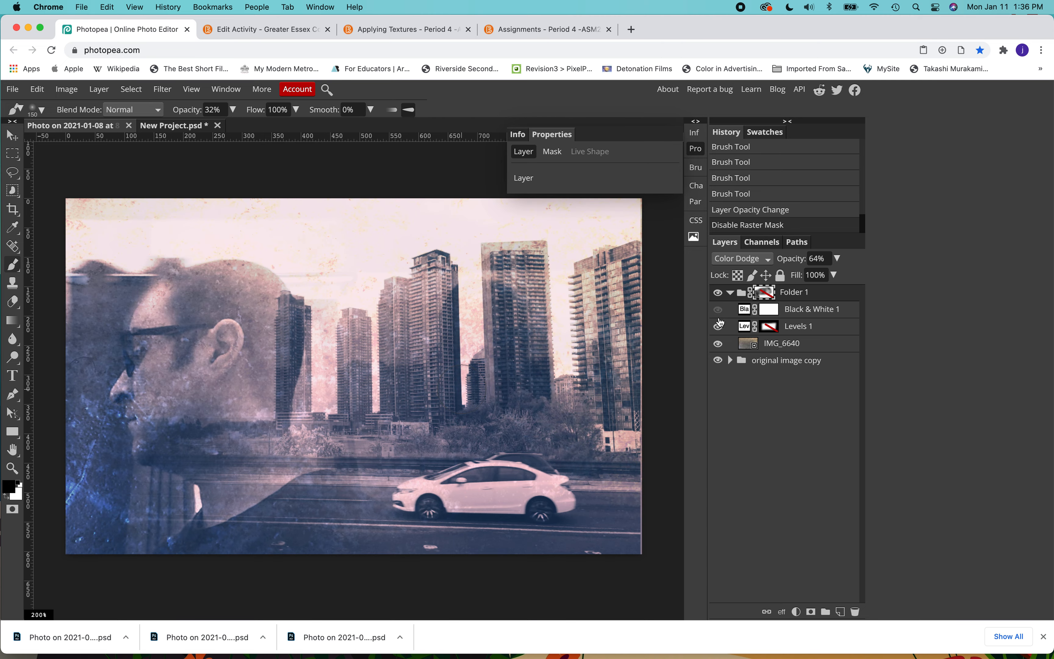
left_click(720, 325)
left_click(786, 346)
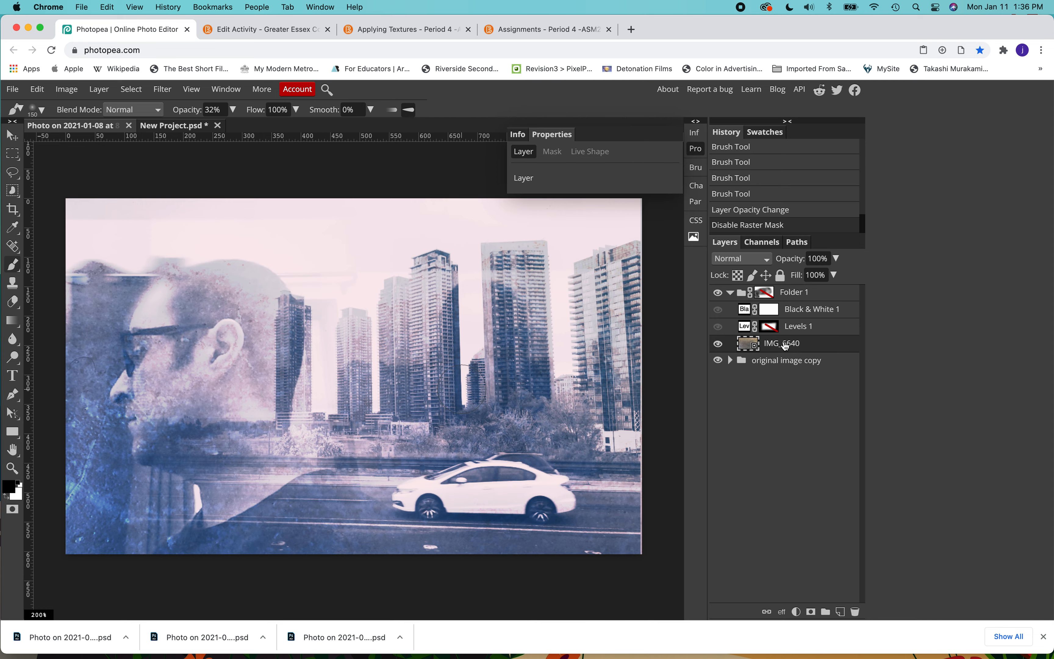
left_click(797, 301)
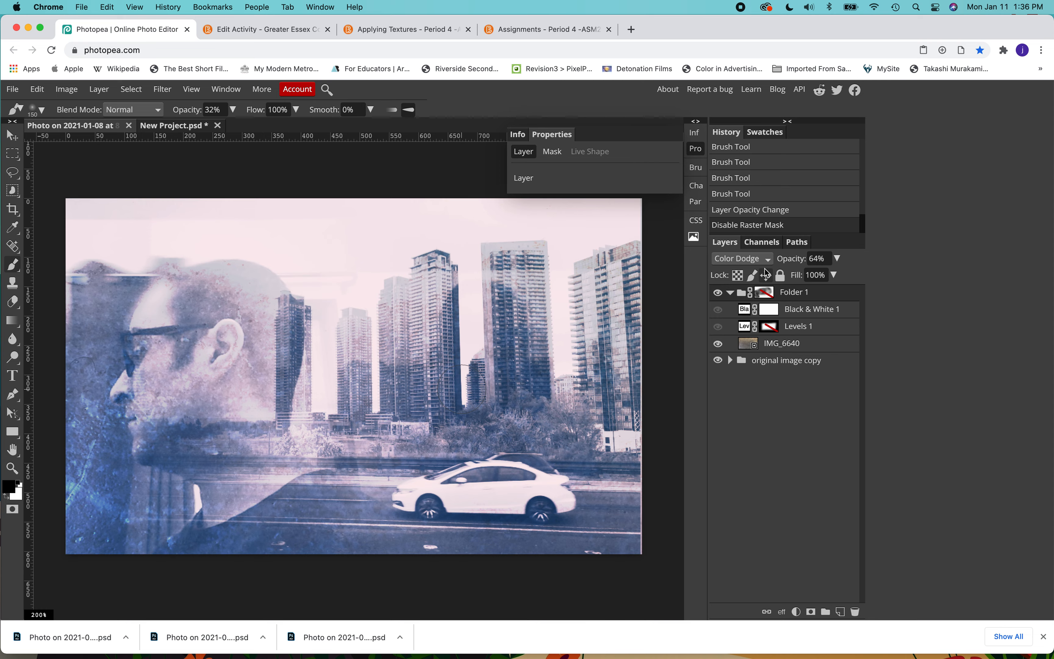
left_click(762, 259)
left_click(745, 117)
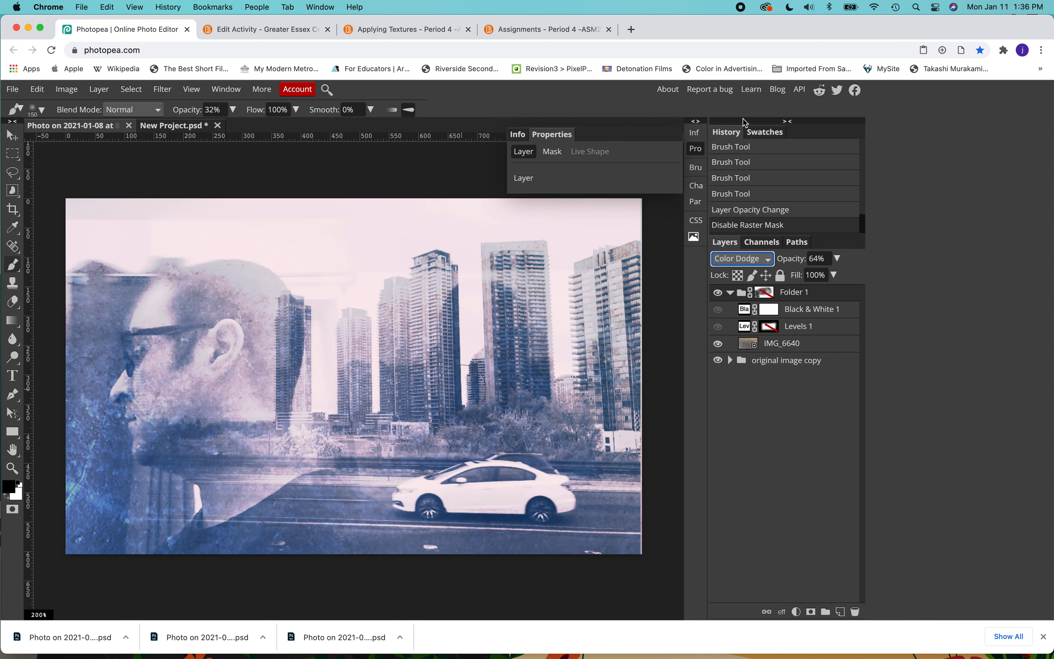
Hide the original image copy group and set Folder 1's opacity to 100%
left_click(795, 310)
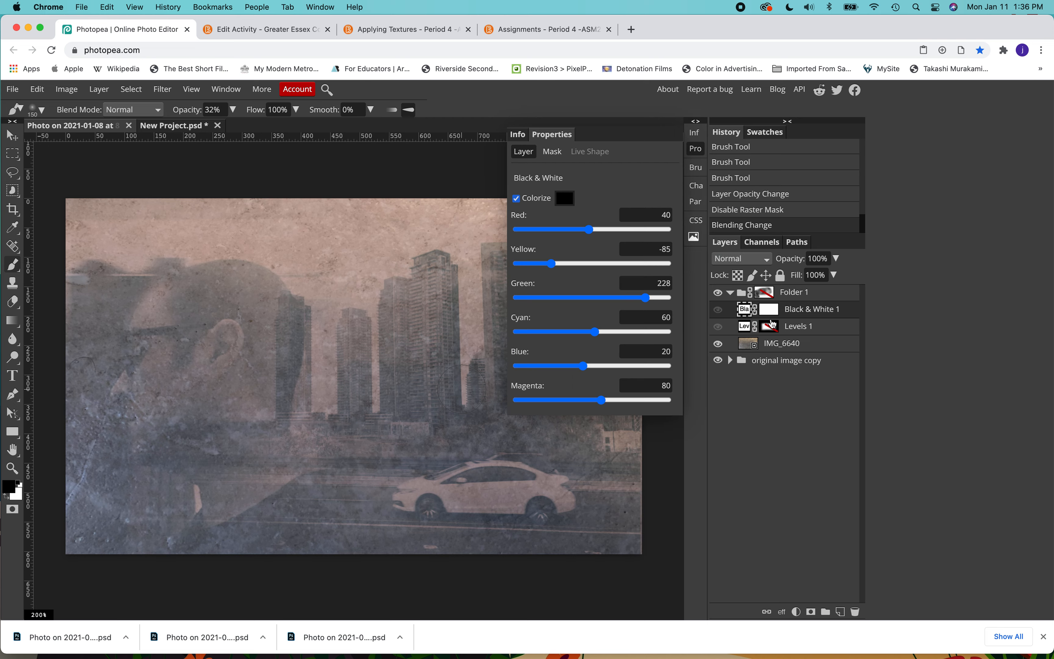
left_click(769, 345)
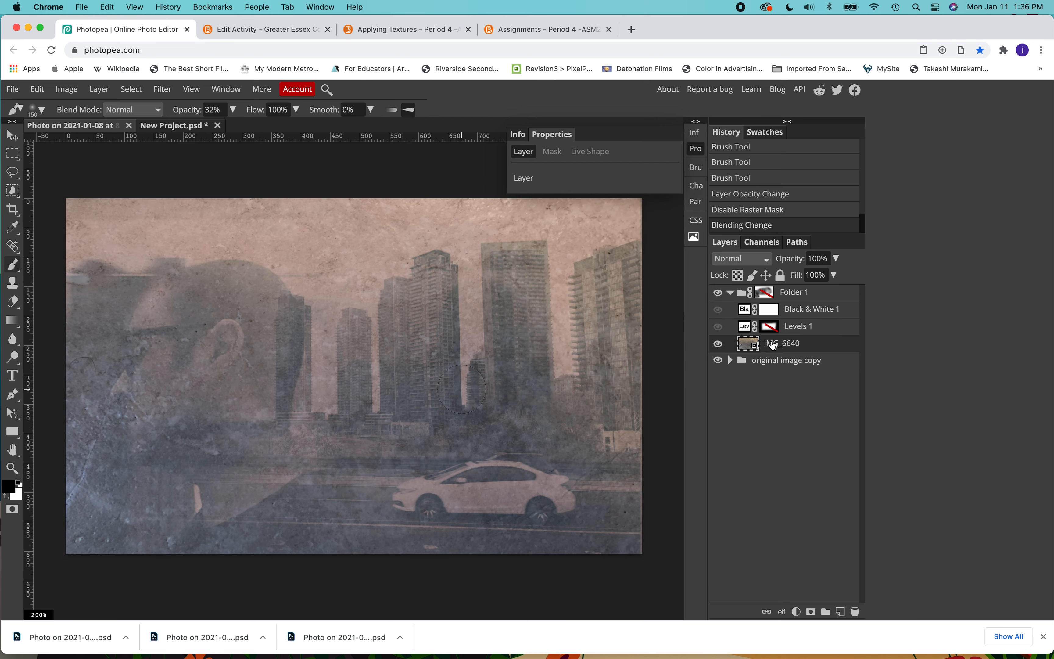
left_click(718, 361)
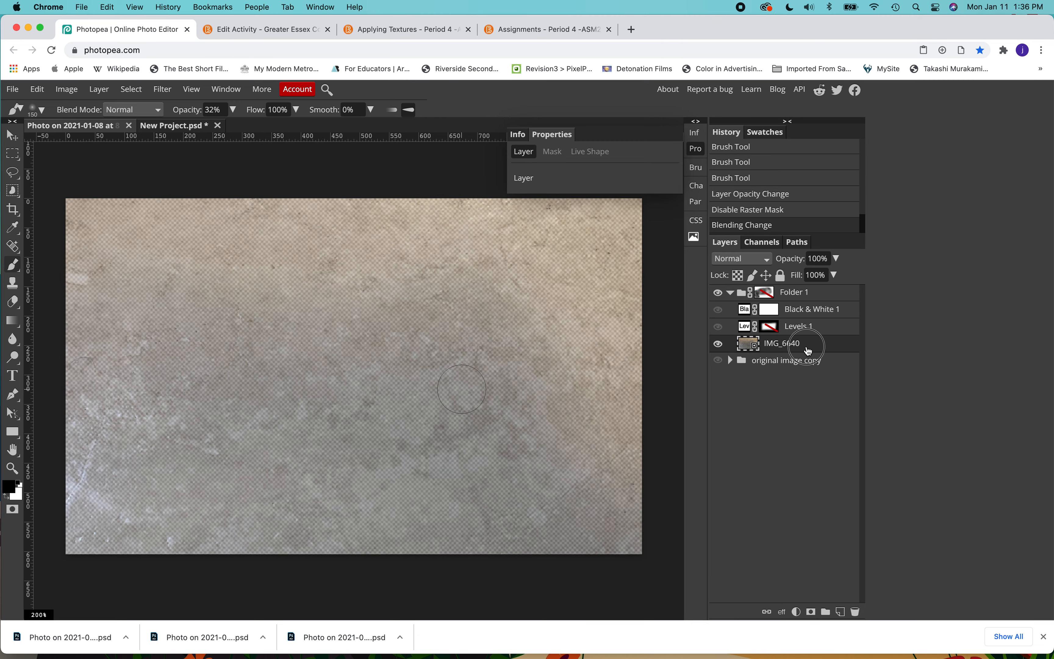
left_click(807, 326)
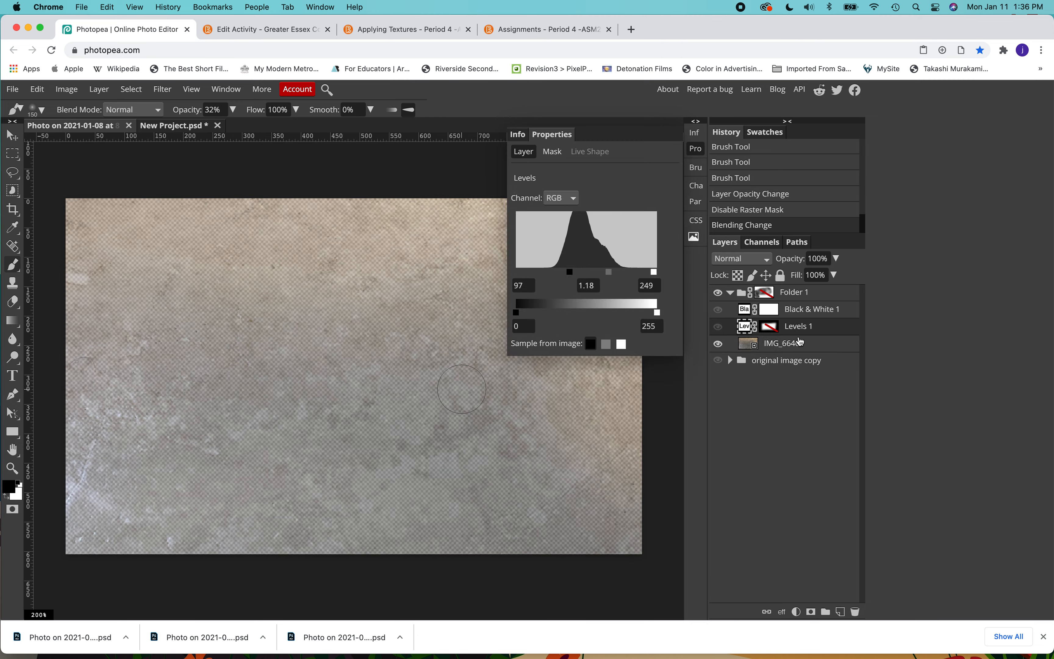
left_click(791, 359)
left_click(804, 325)
left_click(807, 311)
left_click(811, 298)
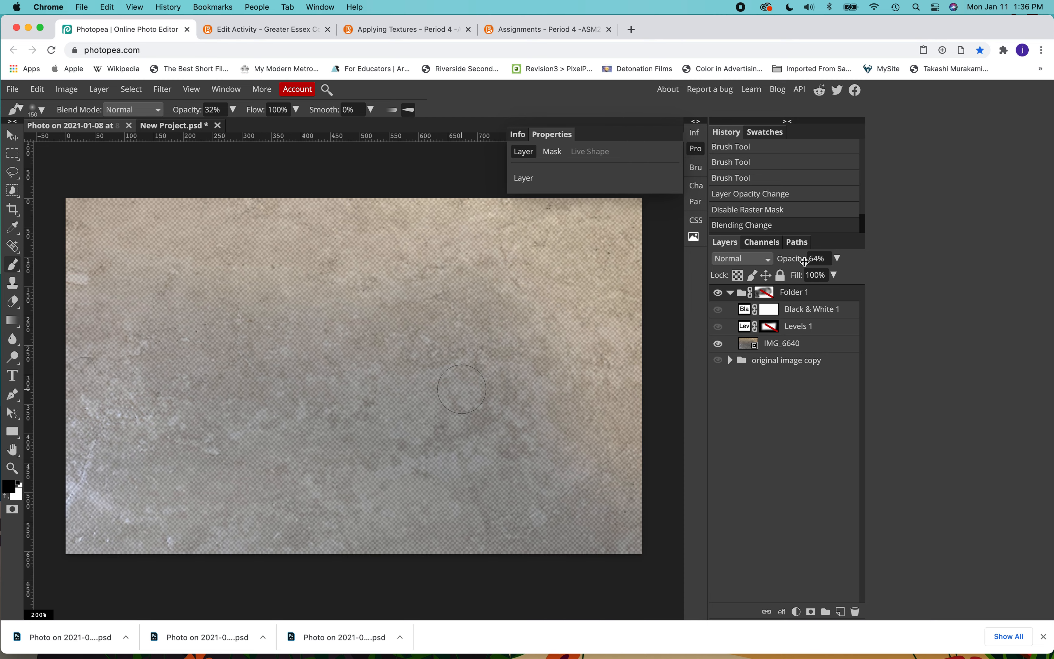
left_click_drag(795, 260, 847, 255)
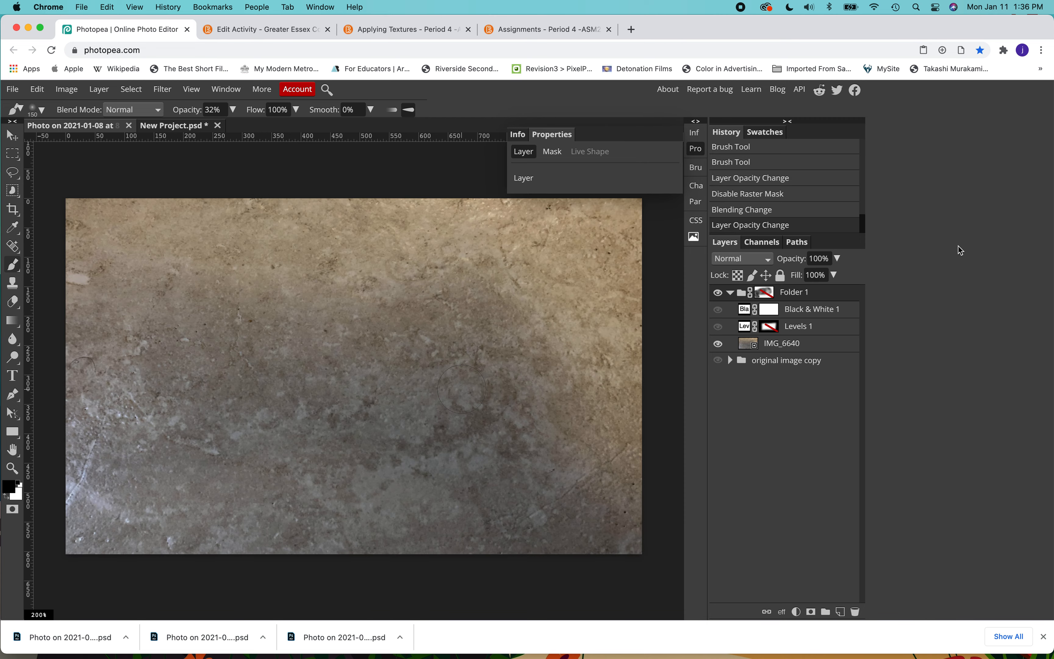
Show the Levels 1 and Black & White 1 adjustments and set the Levels white input to 120
left_click(719, 327)
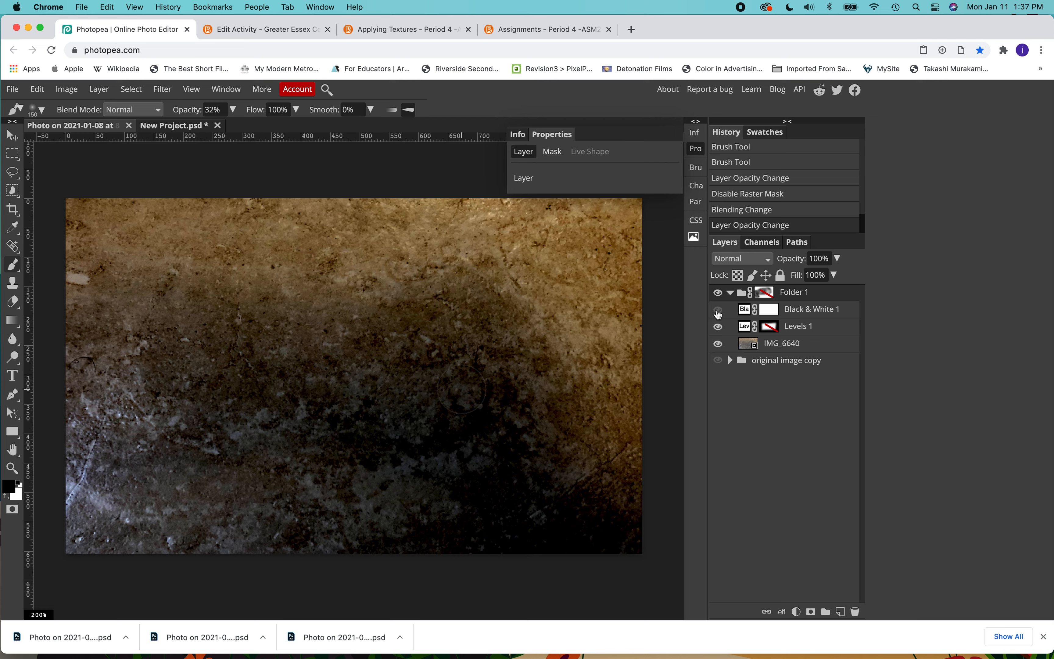
left_click(718, 310)
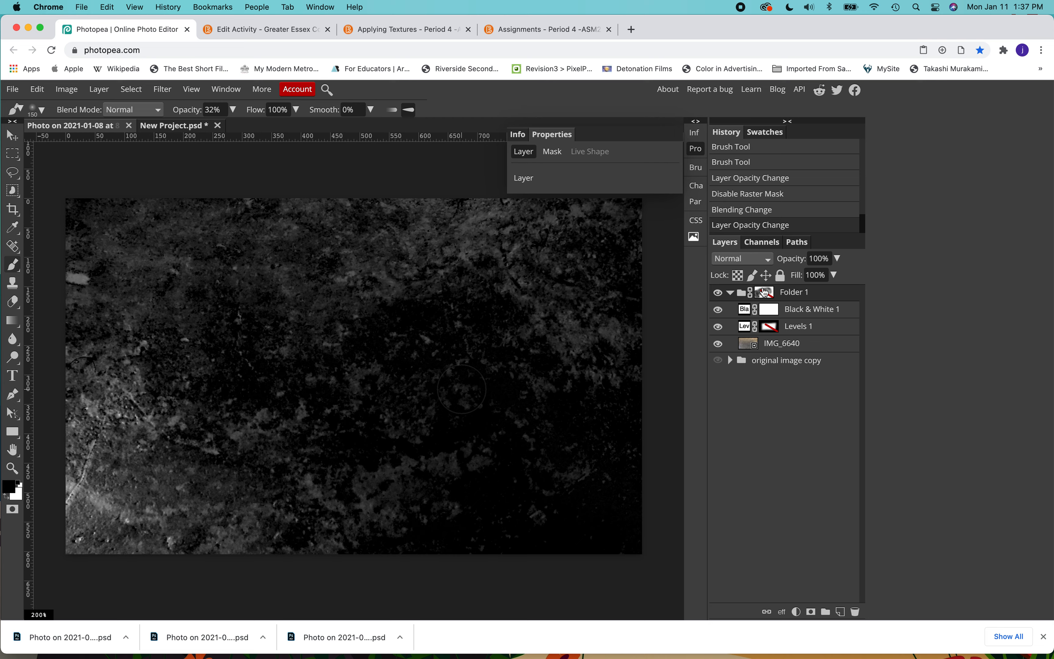
left_click(739, 309)
left_click(730, 326)
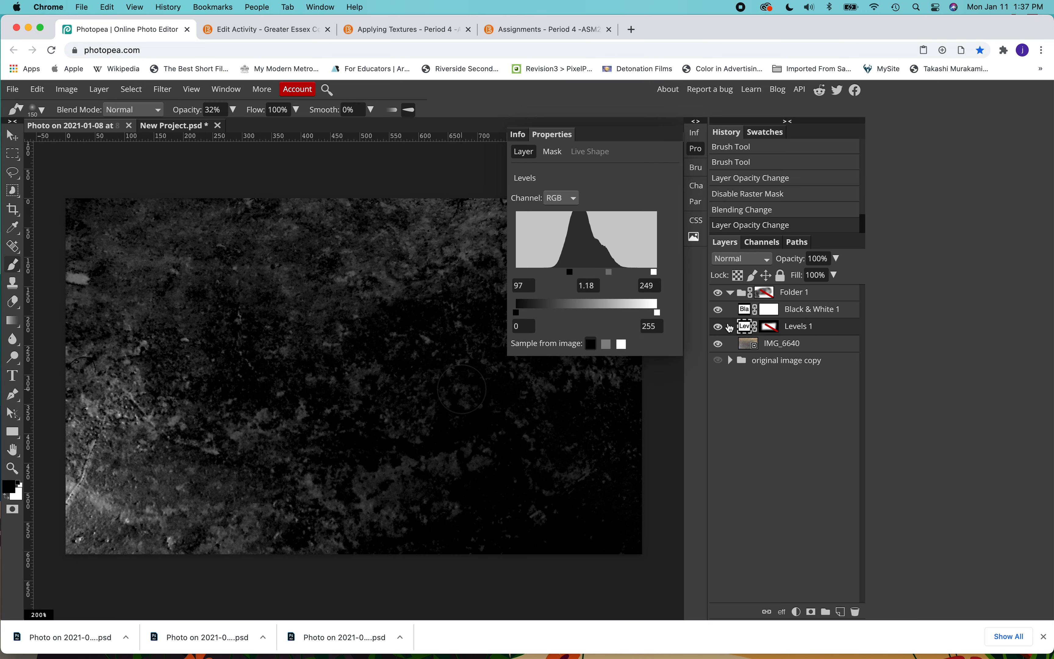
left_click_drag(654, 272, 584, 271)
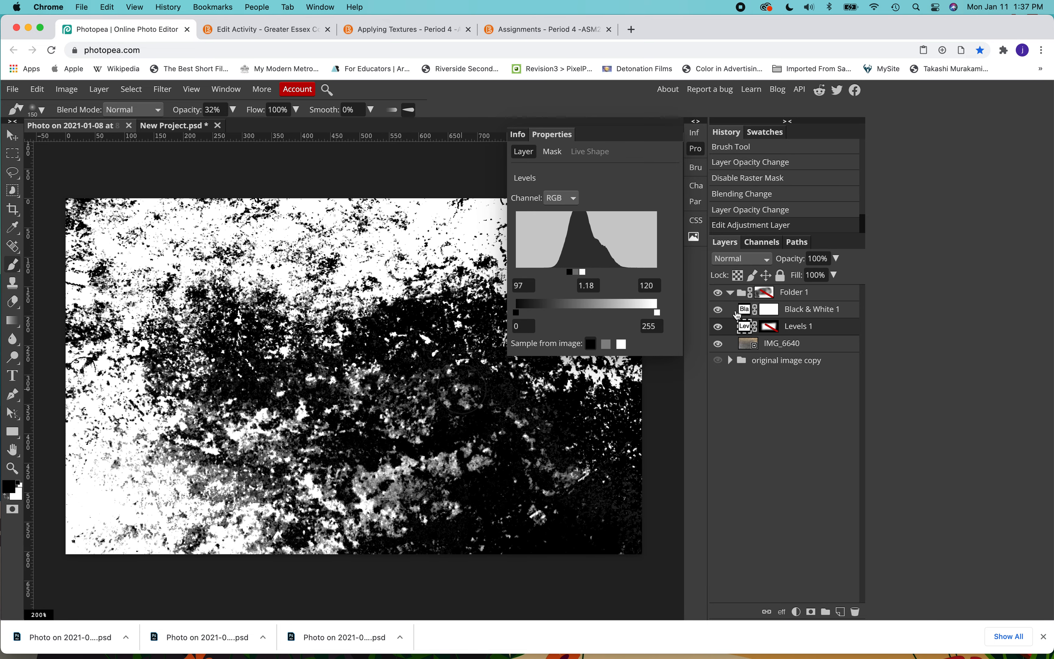
Set Folder 1's blend mode to Color Dodge
left_click(790, 296)
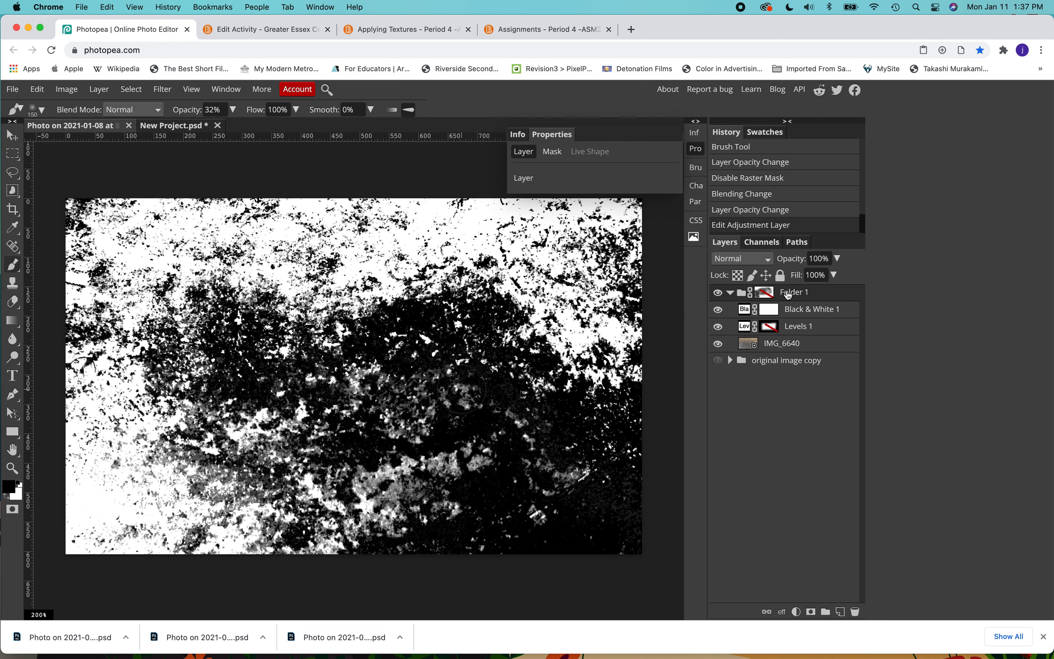
left_click(752, 260)
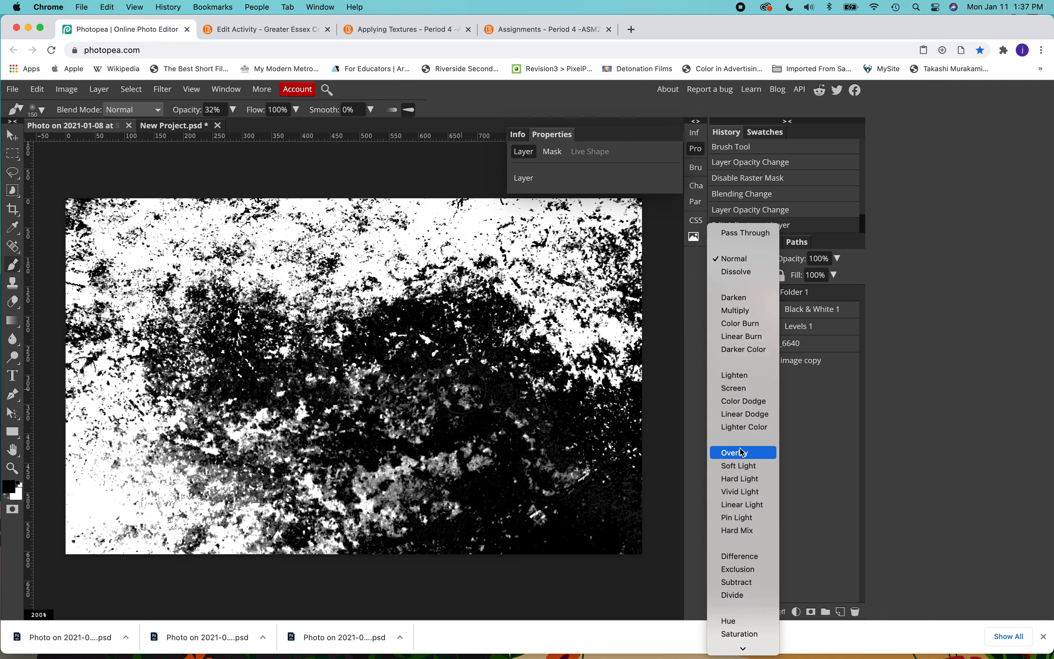
left_click(752, 400)
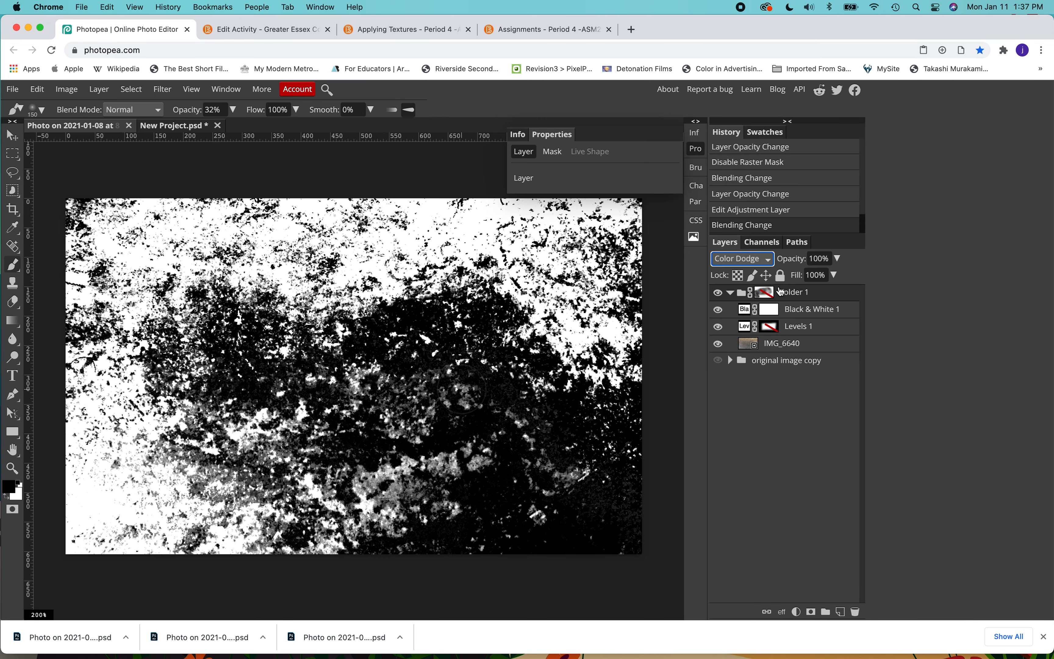
Try the Multiply blend mode on Folder 1
left_click(743, 258)
left_click(744, 165)
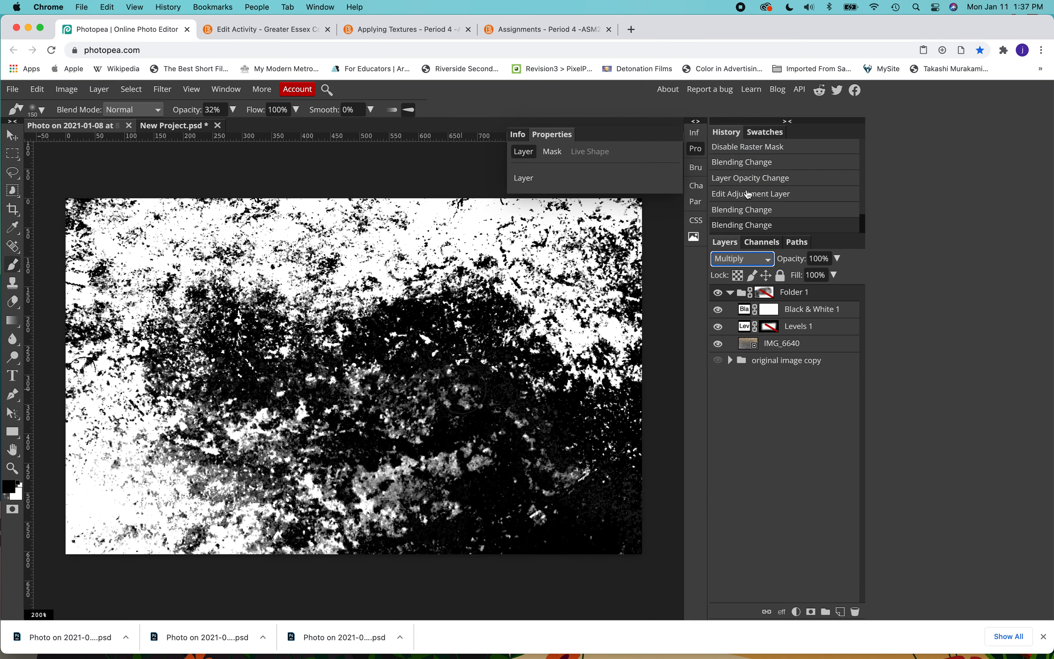
Show the original image copy group and set Folder 1's blend mode to Color Dodge
left_click(723, 360)
left_click(768, 262)
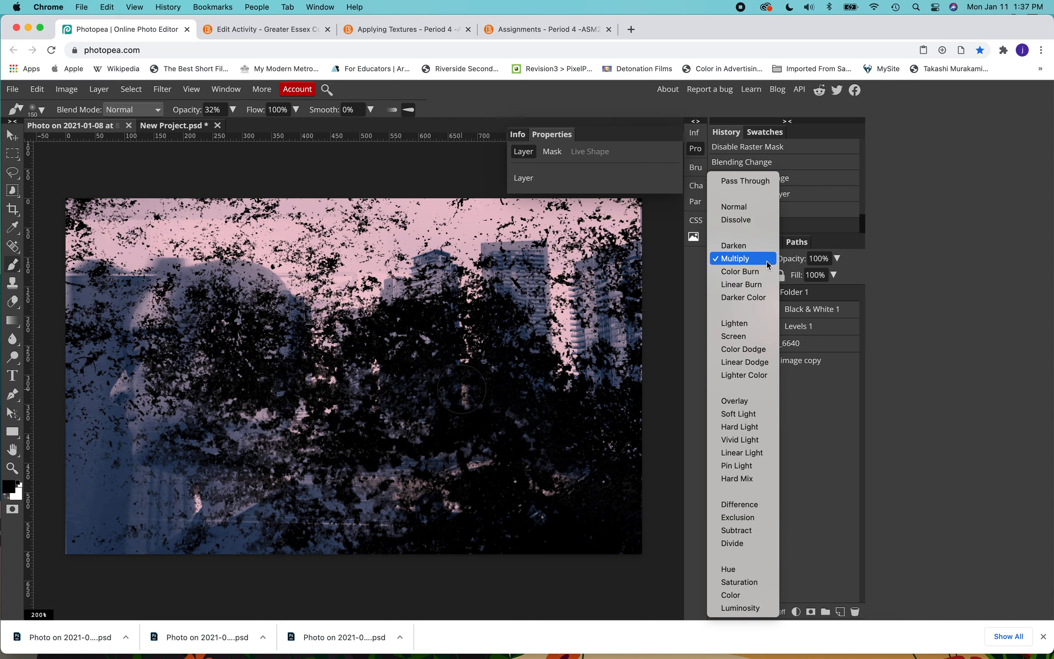
left_click(757, 352)
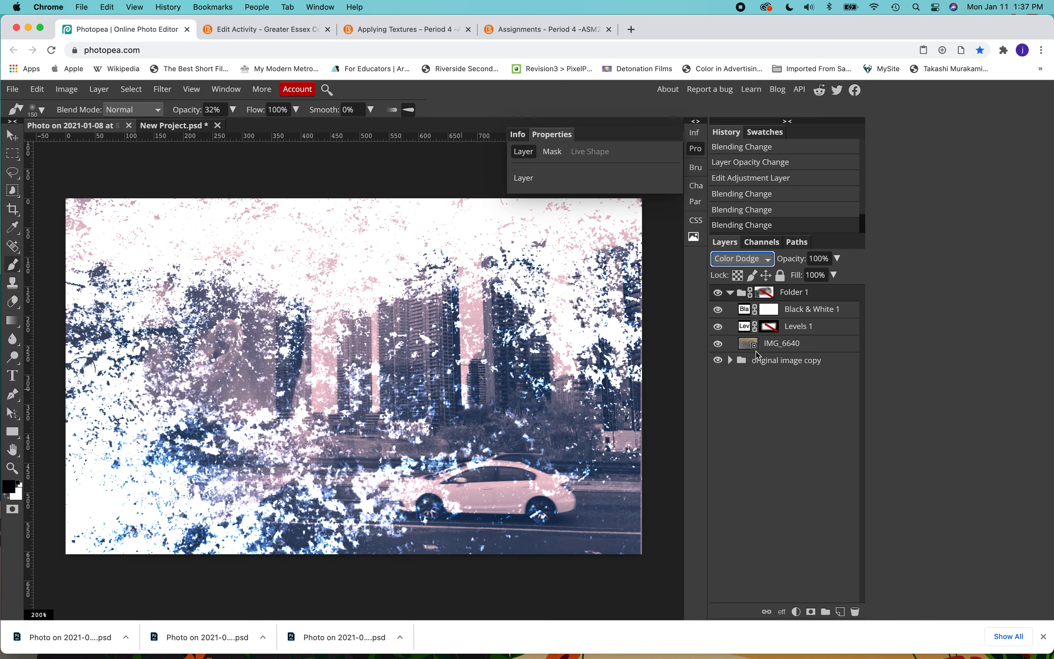
Set the Levels 1 adjustment's black input to 111 and its white input to 249
left_click(744, 326)
left_click_drag(583, 273, 627, 272)
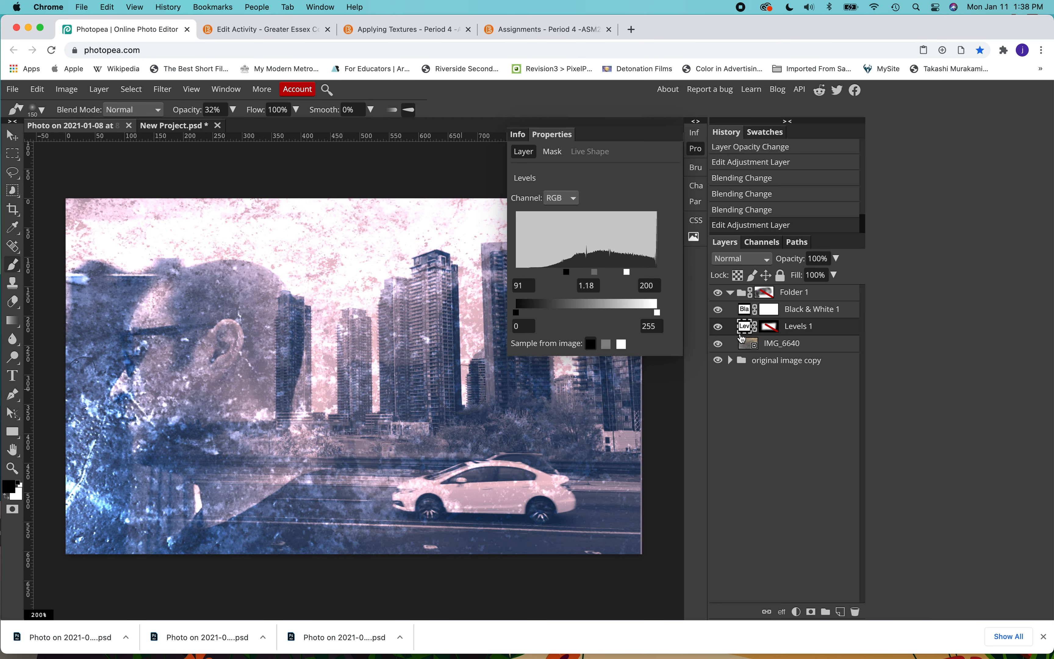
left_click_drag(627, 272, 651, 272)
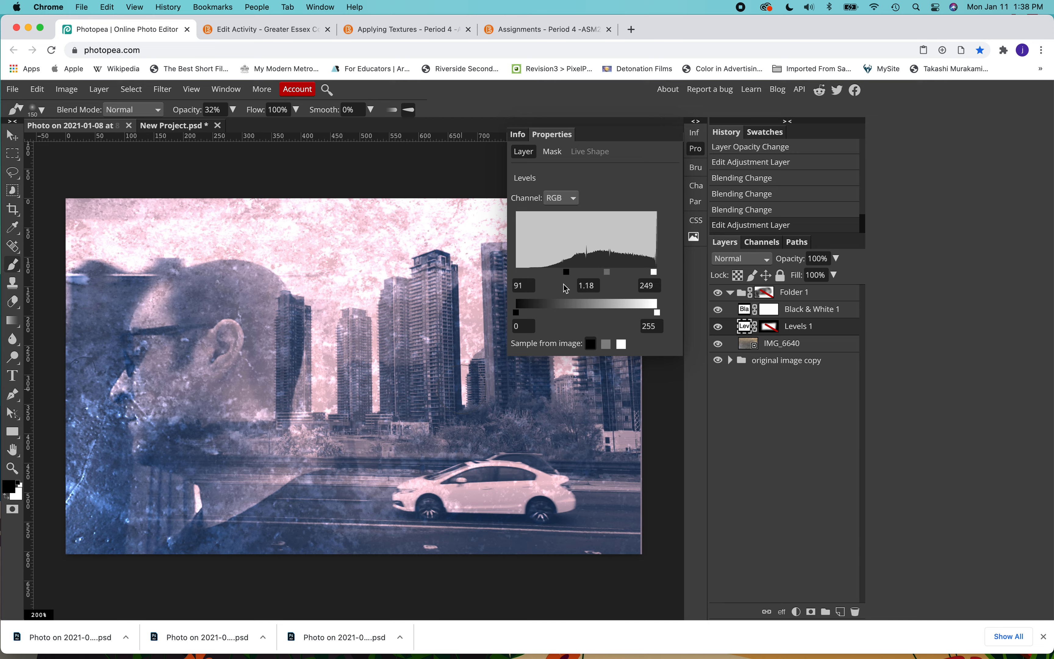
mouse_move(567, 274)
left_mouse_down()
mouse_move(551, 276)
mouse_move(689, 281)
mouse_move(453, 222)
mouse_move(631, 271)
mouse_move(697, 274)
mouse_move(564, 274)
mouse_move(582, 276)
left_mouse_up()
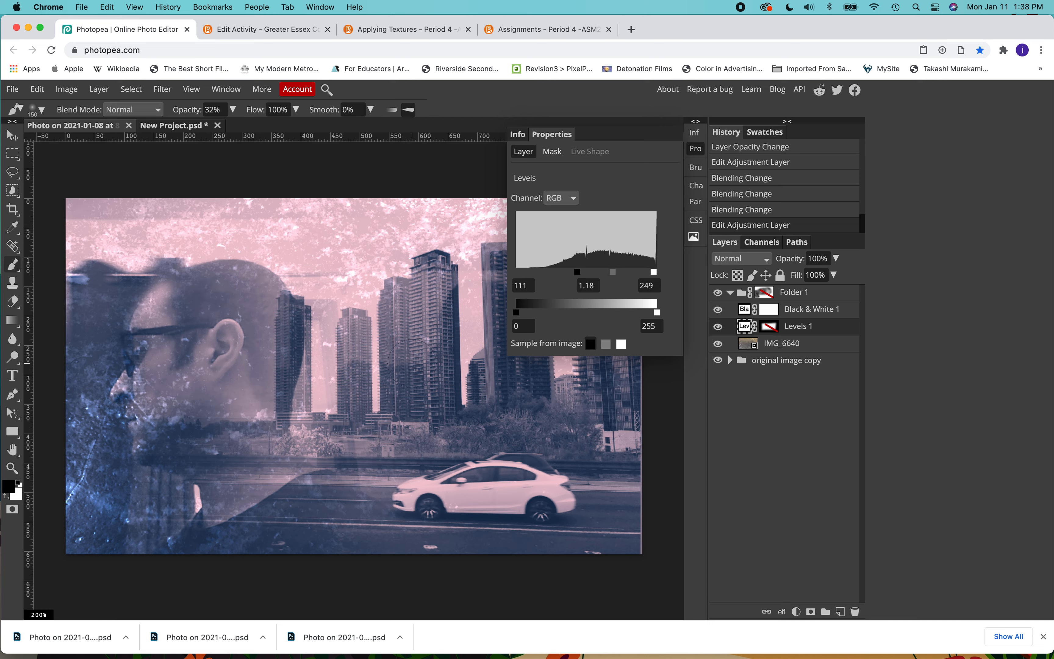
Enable the raster mask on Folder 1 and display the folder's layer properties
left_click(767, 292)
right_click(766, 292)
left_click(815, 301)
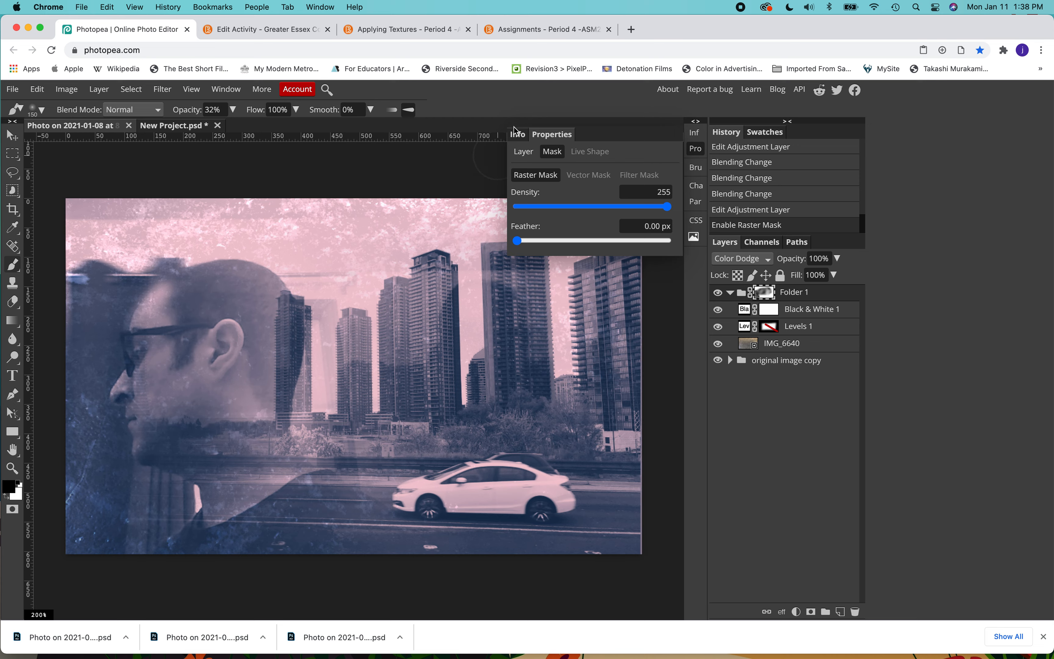
left_click(524, 151)
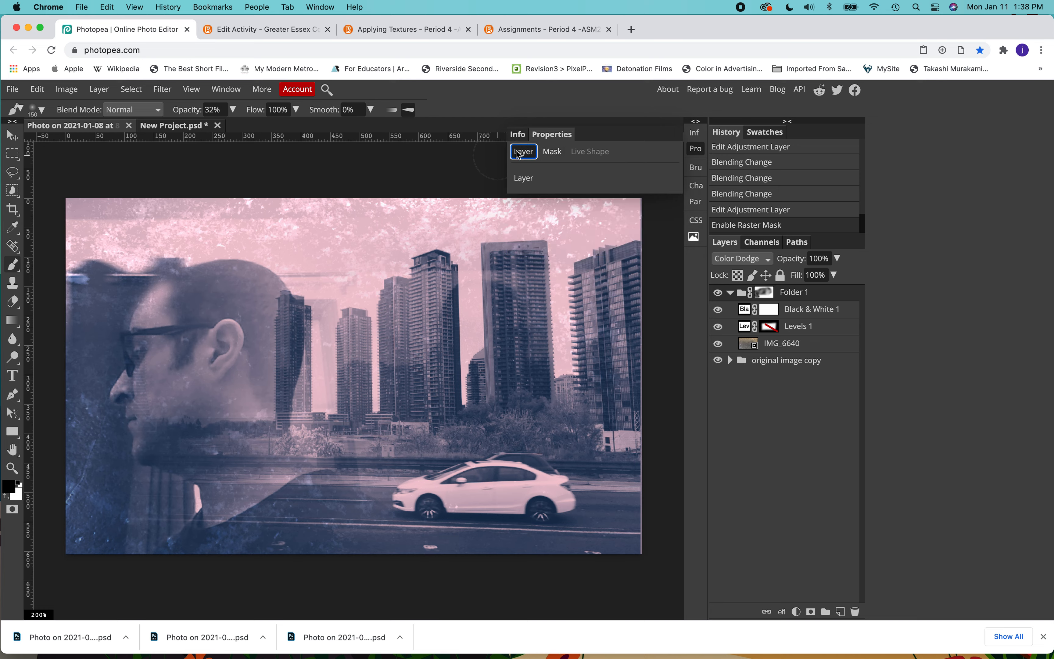